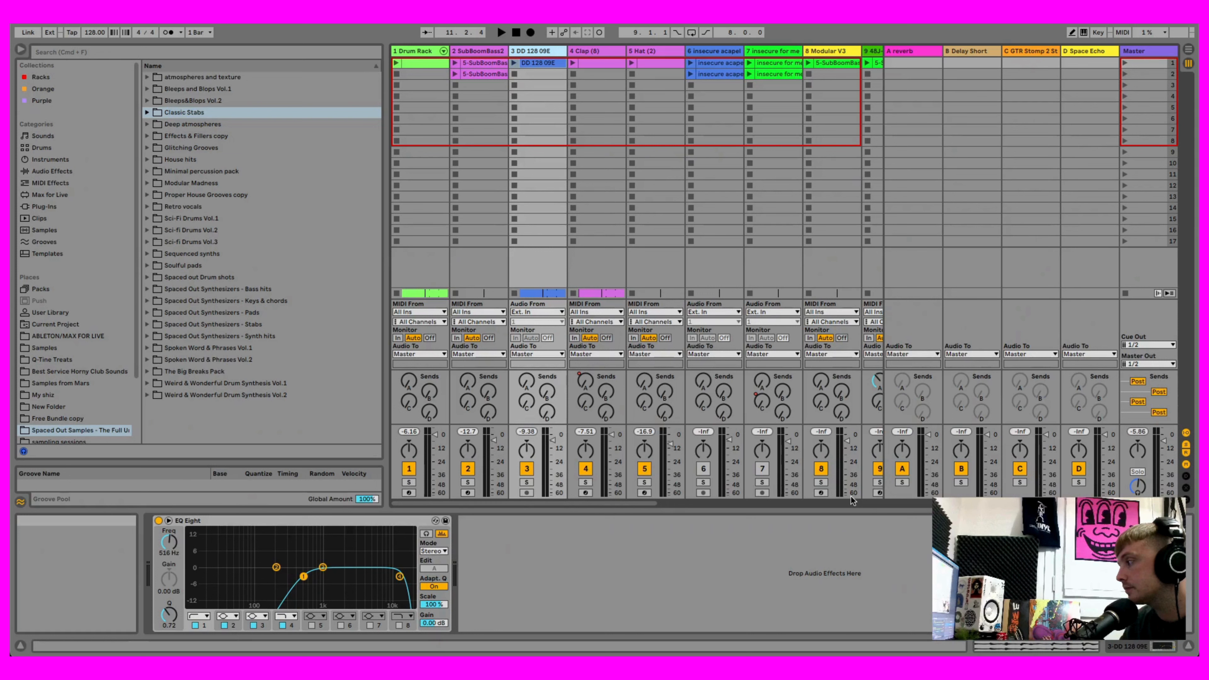
Step: Select an empty clip slot on the SubBoomBass2 track and arm the track for recording
click(502, 33)
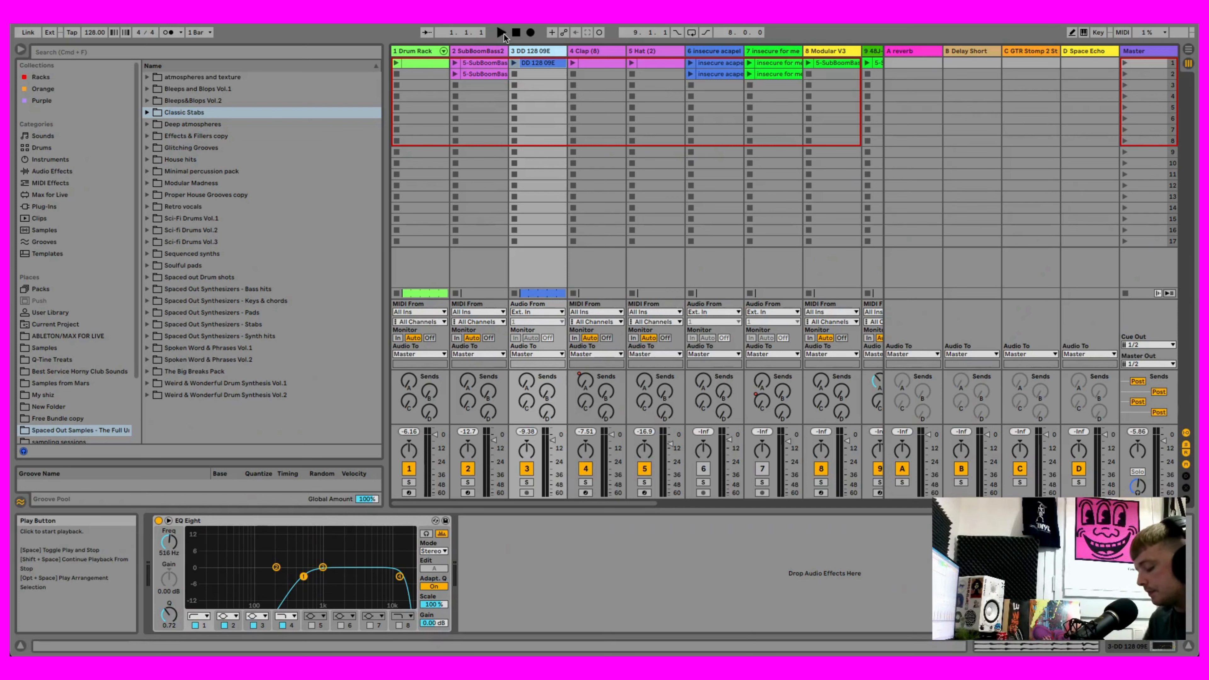
click(483, 52)
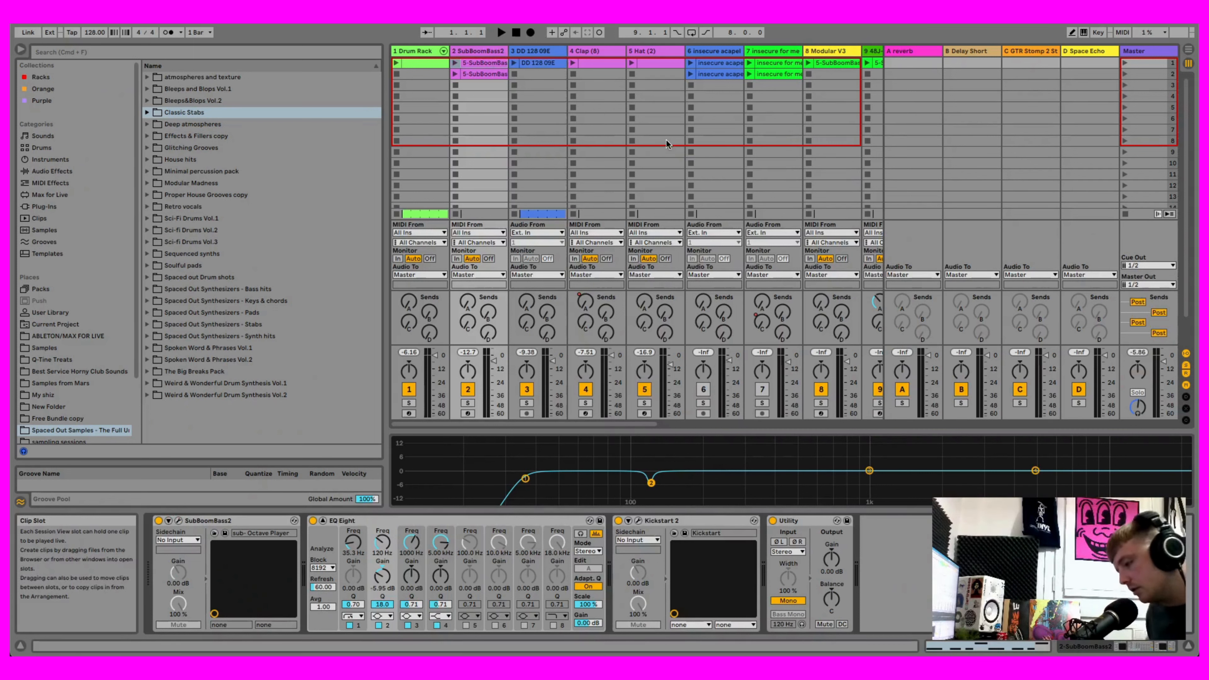
right_click(473, 72)
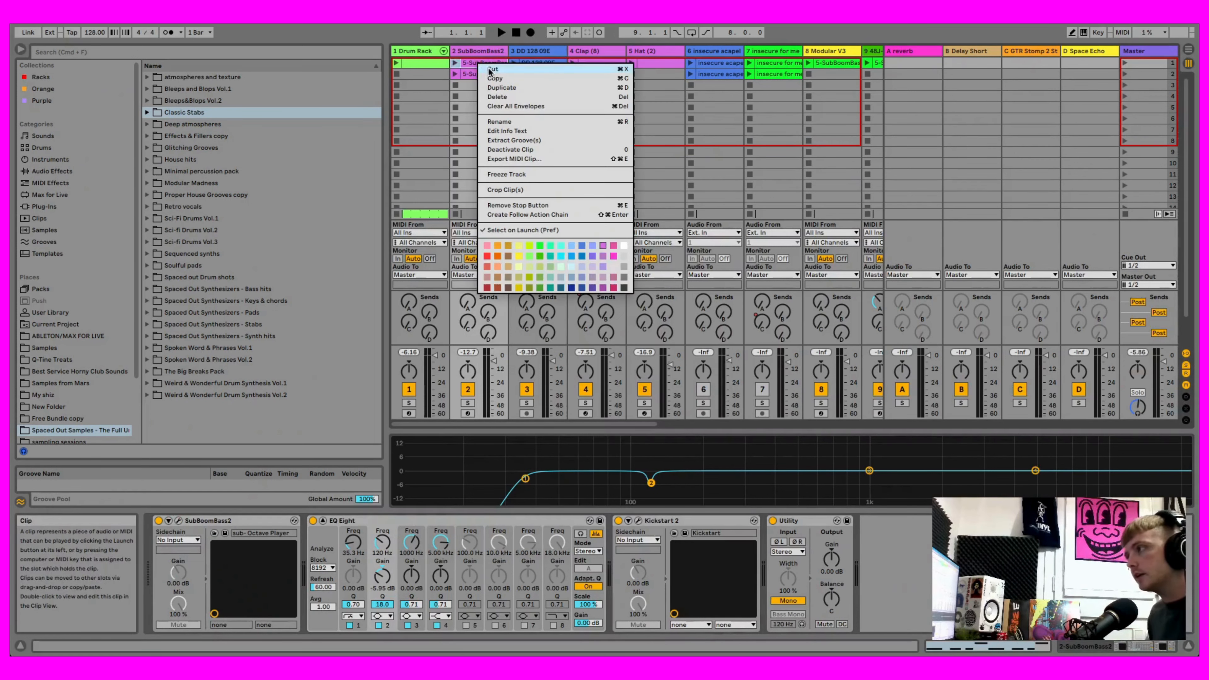
click(462, 83)
click(473, 85)
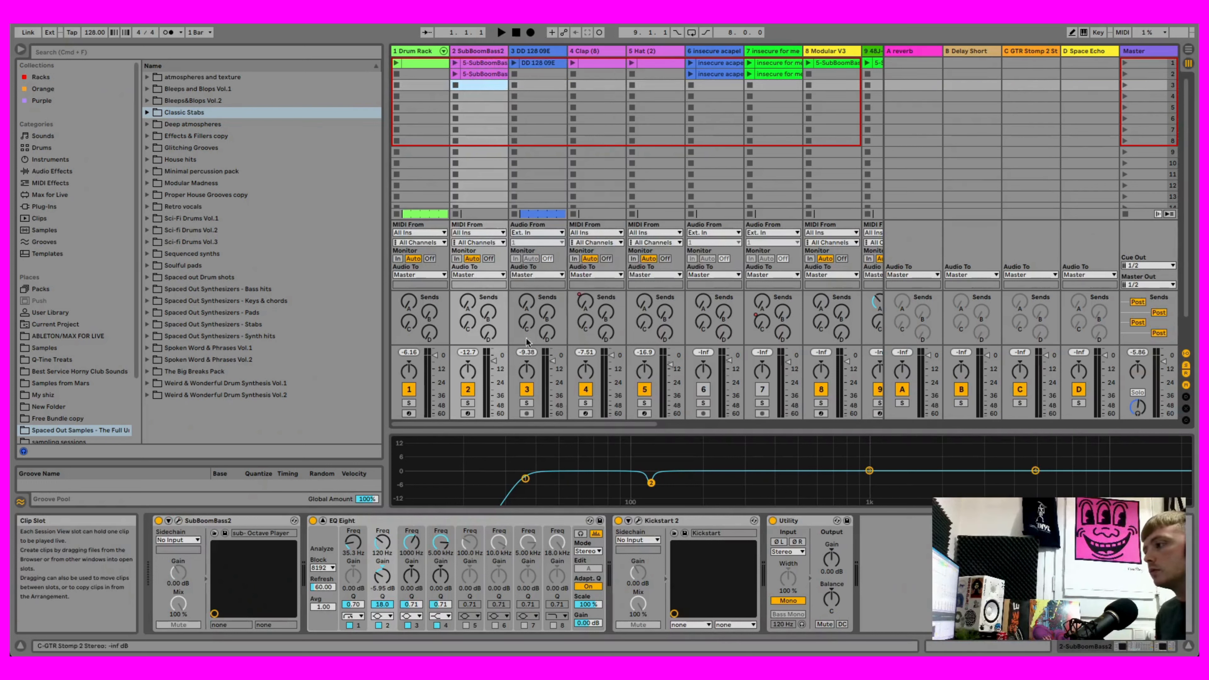
click(468, 413)
drag(498, 360, 498, 363)
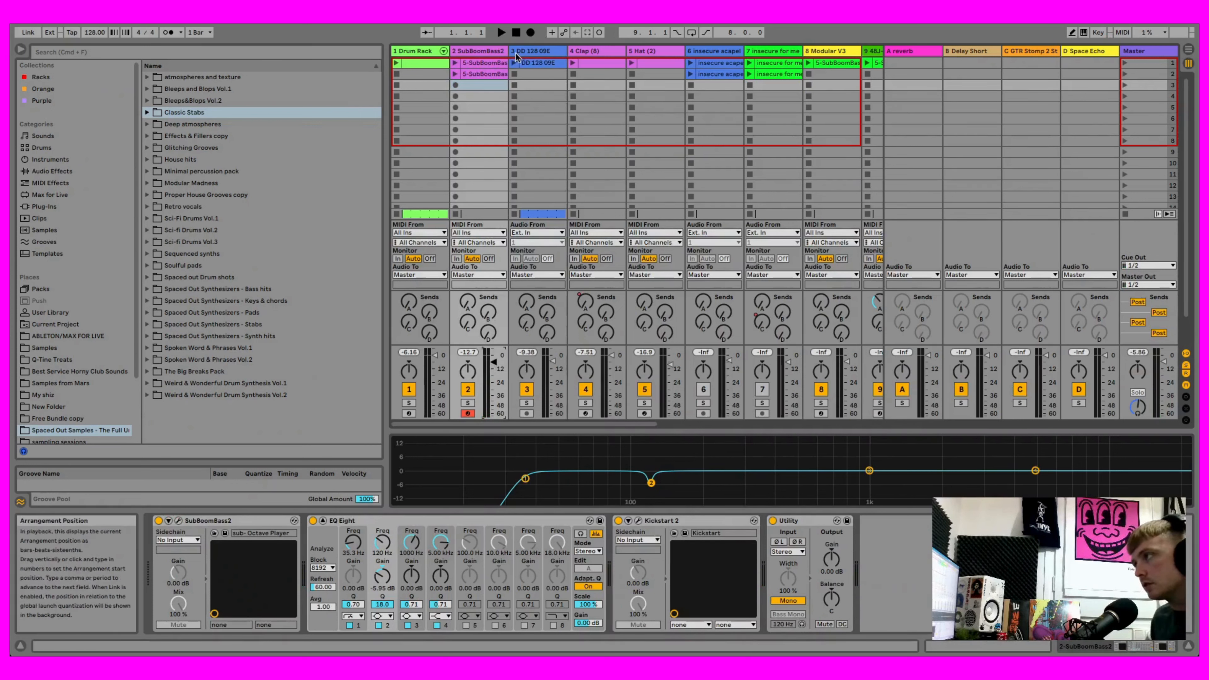
Step: Start playback and launch the Clap (8) and Hat (2) clips as backing for the bass
click(502, 33)
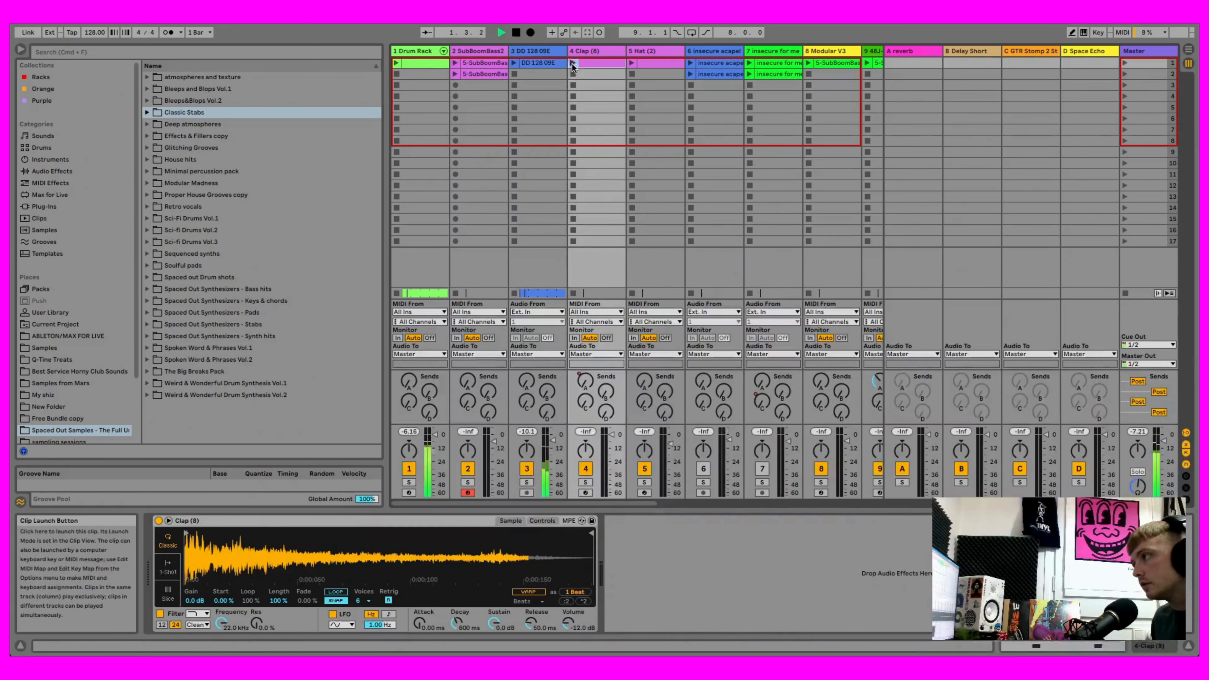
click(572, 63)
click(631, 63)
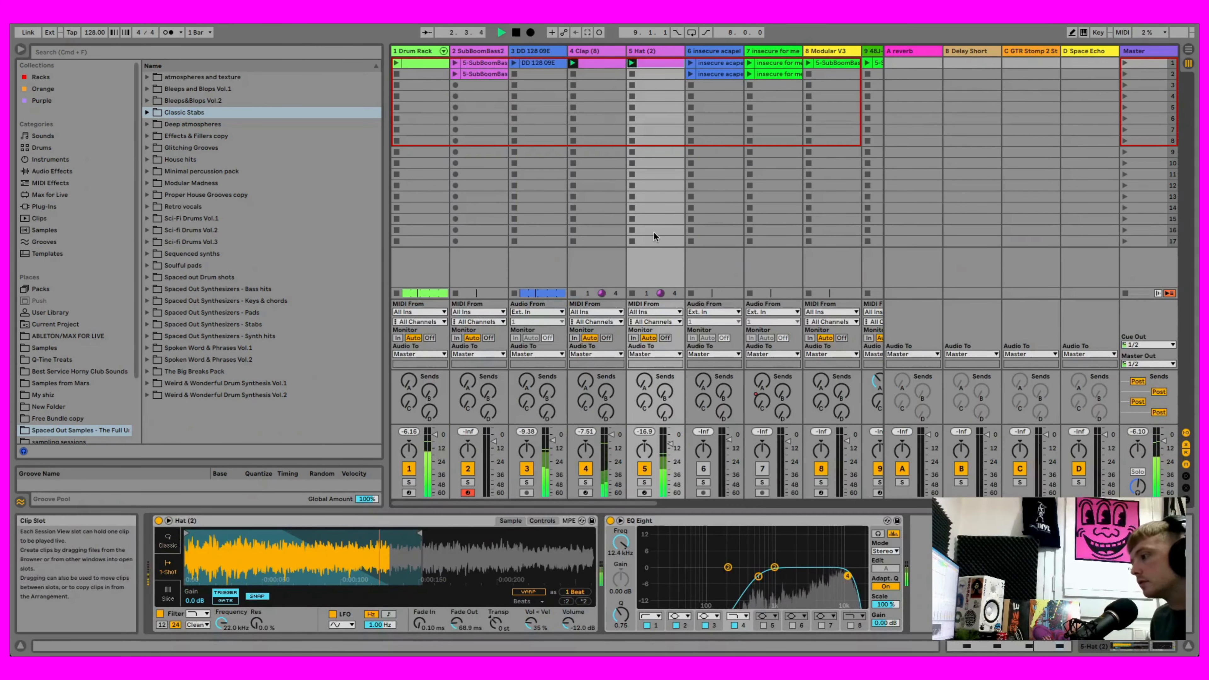
key(Tab)
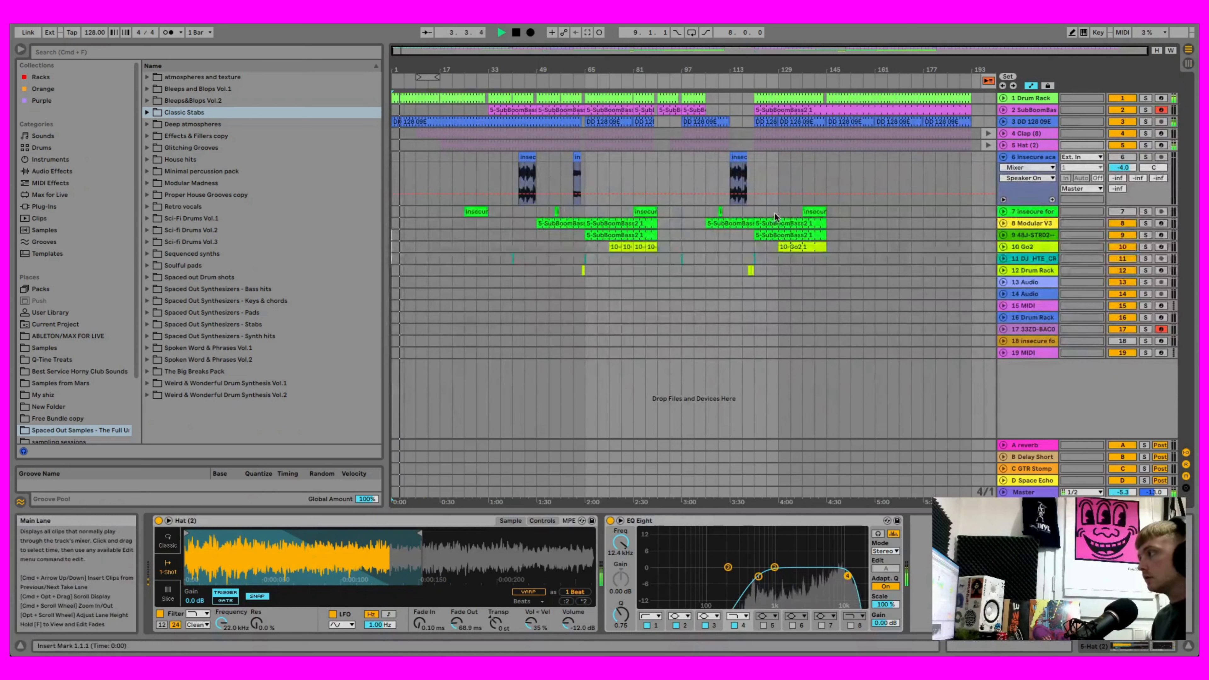
key(Tab)
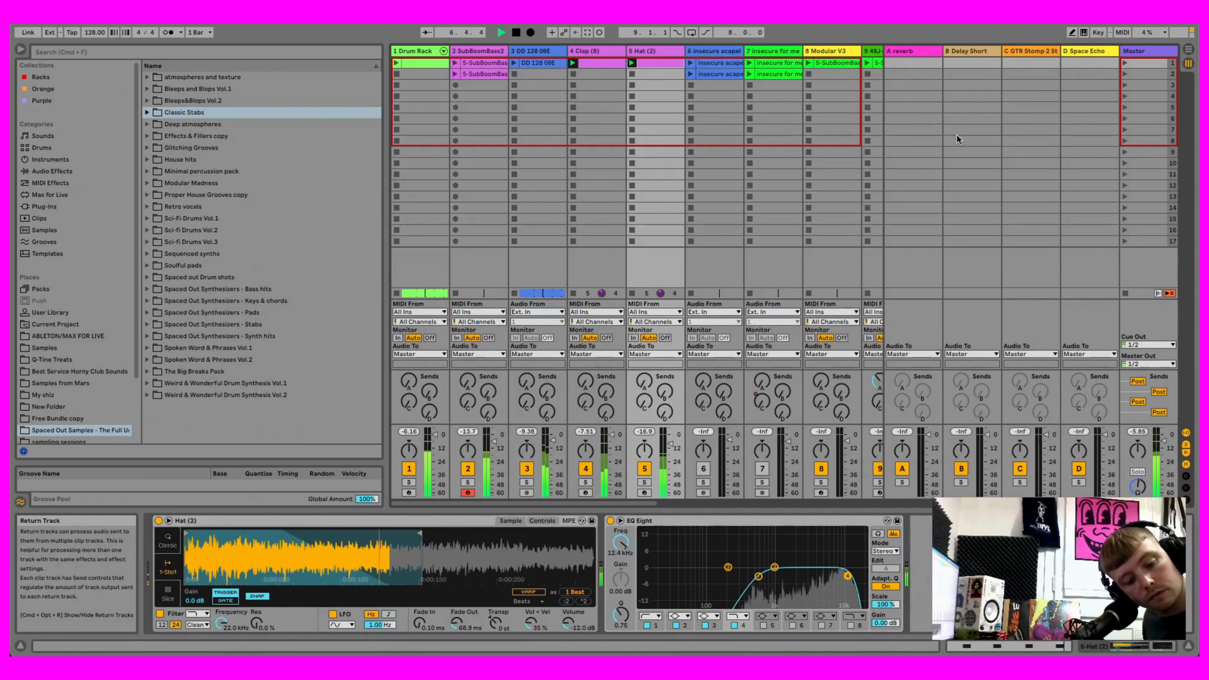
Step: Record a new bass clip in the fourth slot of the SubBoomBass2 track, finish the recording and stop playback
click(455, 99)
click(455, 99)
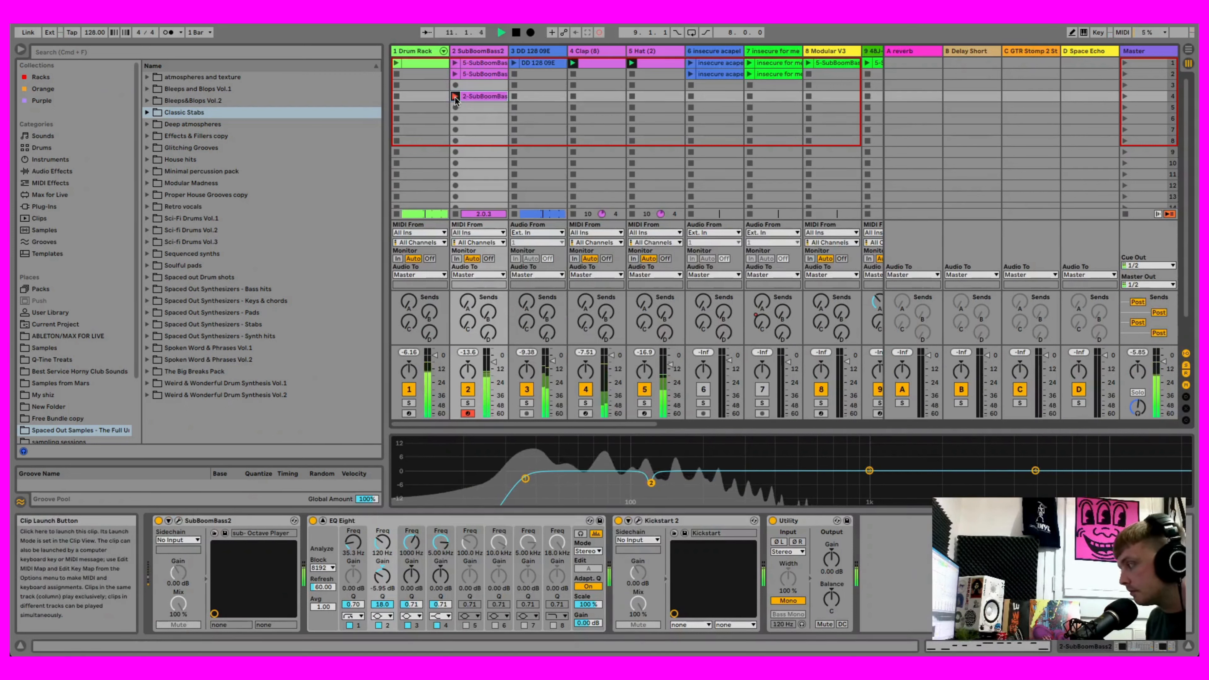
click(516, 32)
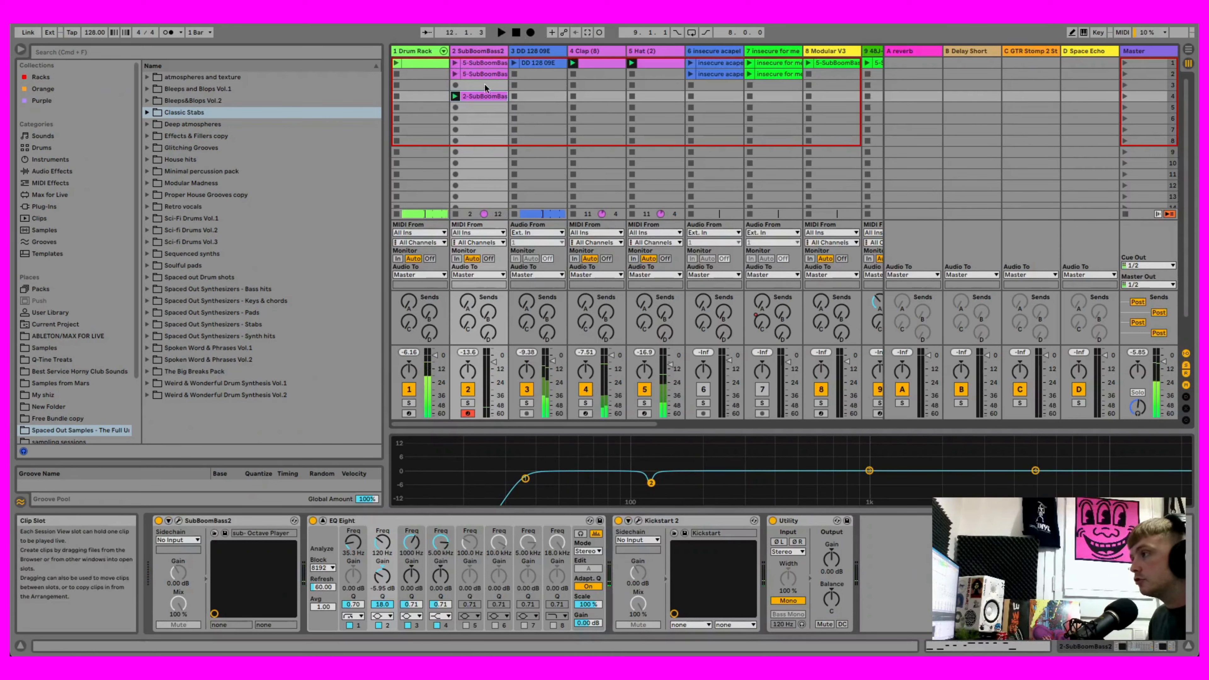
Step: Open the recorded bass clip in an enlarged note editor and set its loop to two bars, ending at bar 3
click(478, 94)
drag(788, 453, 787, 313)
drag(1189, 334, 901, 334)
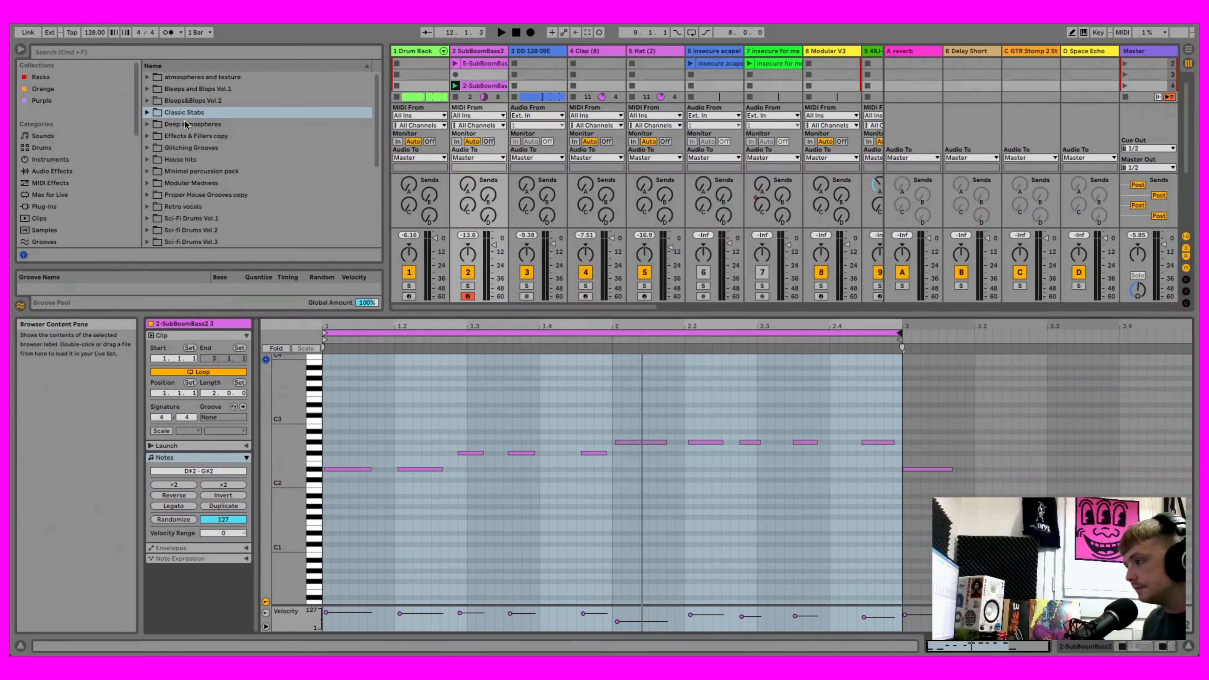
Step: Add a D#2 note from 1.1.3 to 1.1.4 in the bass clip
drag(363, 327, 494, 366)
drag(427, 473, 421, 471)
click(462, 473)
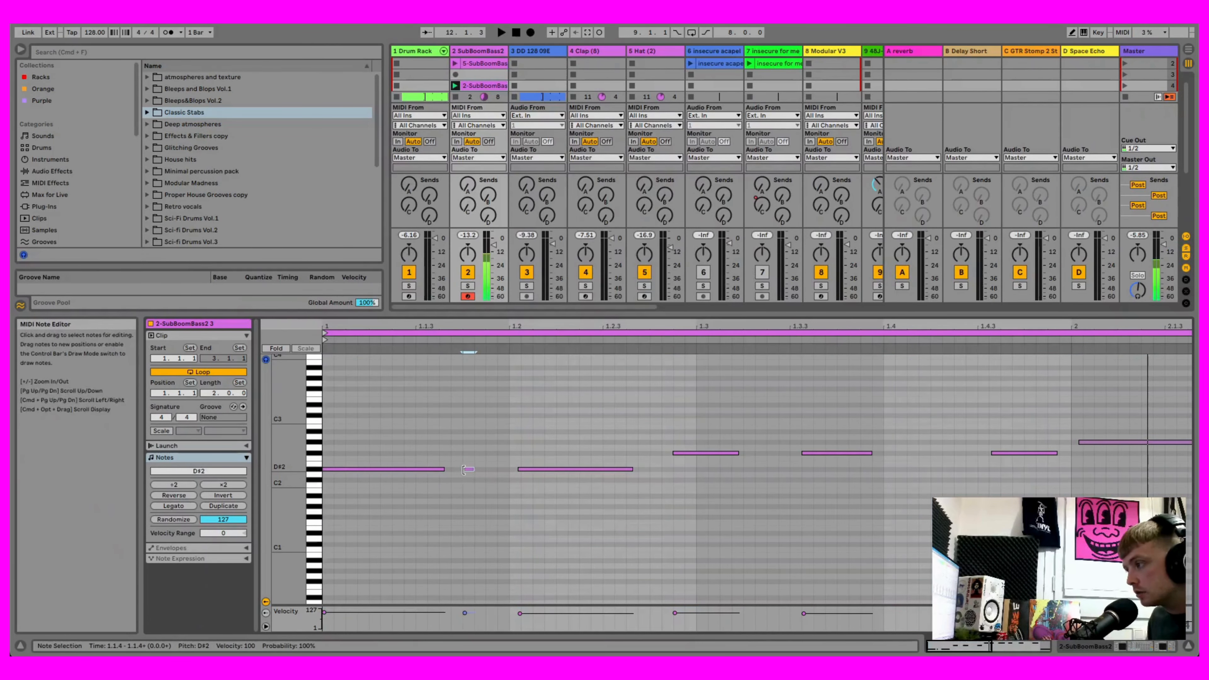
double_click(416, 464)
drag(426, 470, 466, 470)
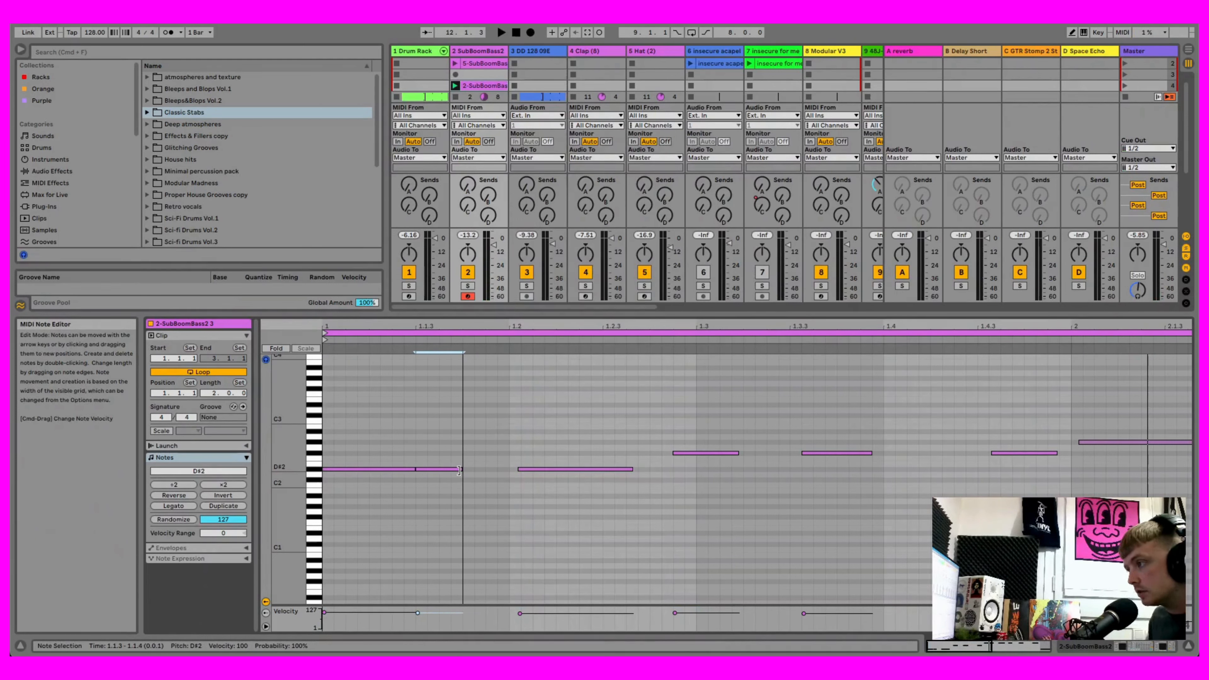
Step: Move the D#2 note near beat 1.2 slightly earlier and launch the bass clip to hear the pattern
drag(557, 470, 552, 471)
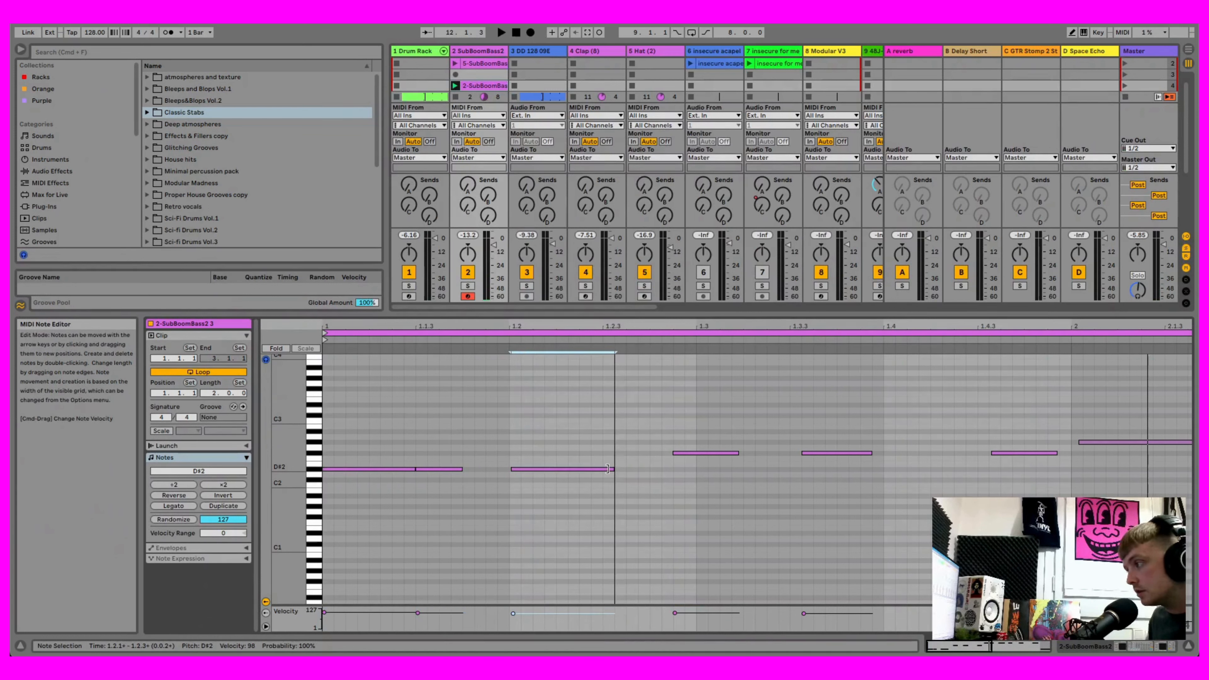
click(701, 455)
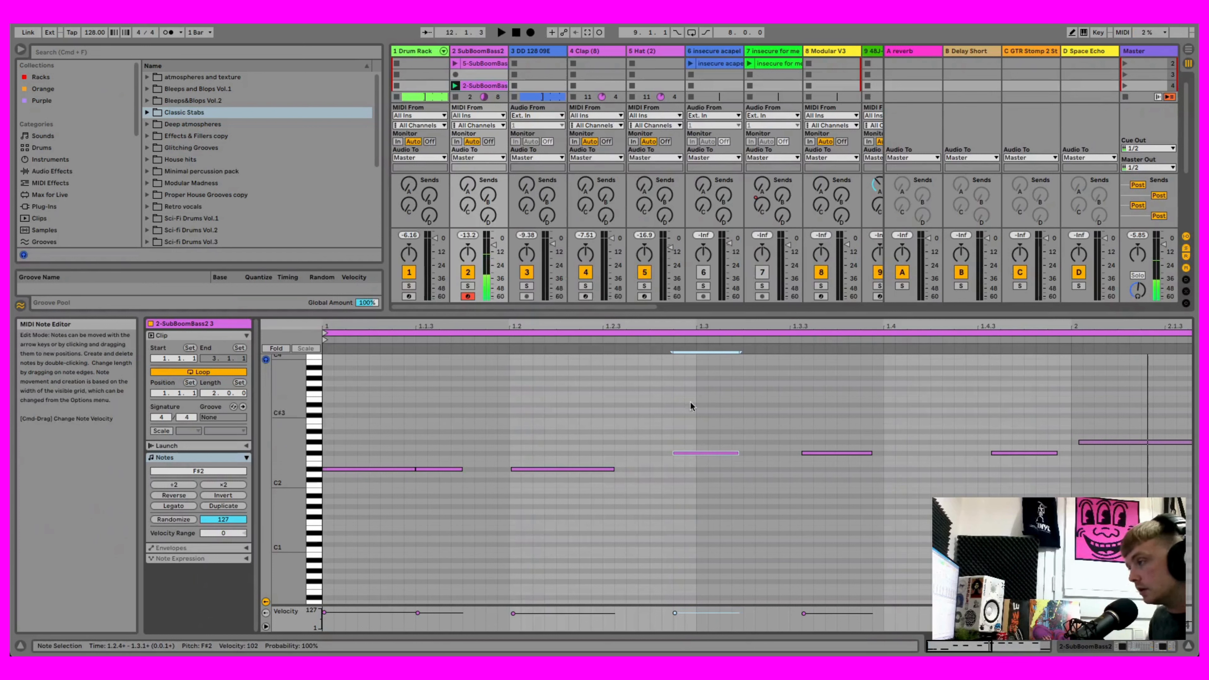
click(455, 86)
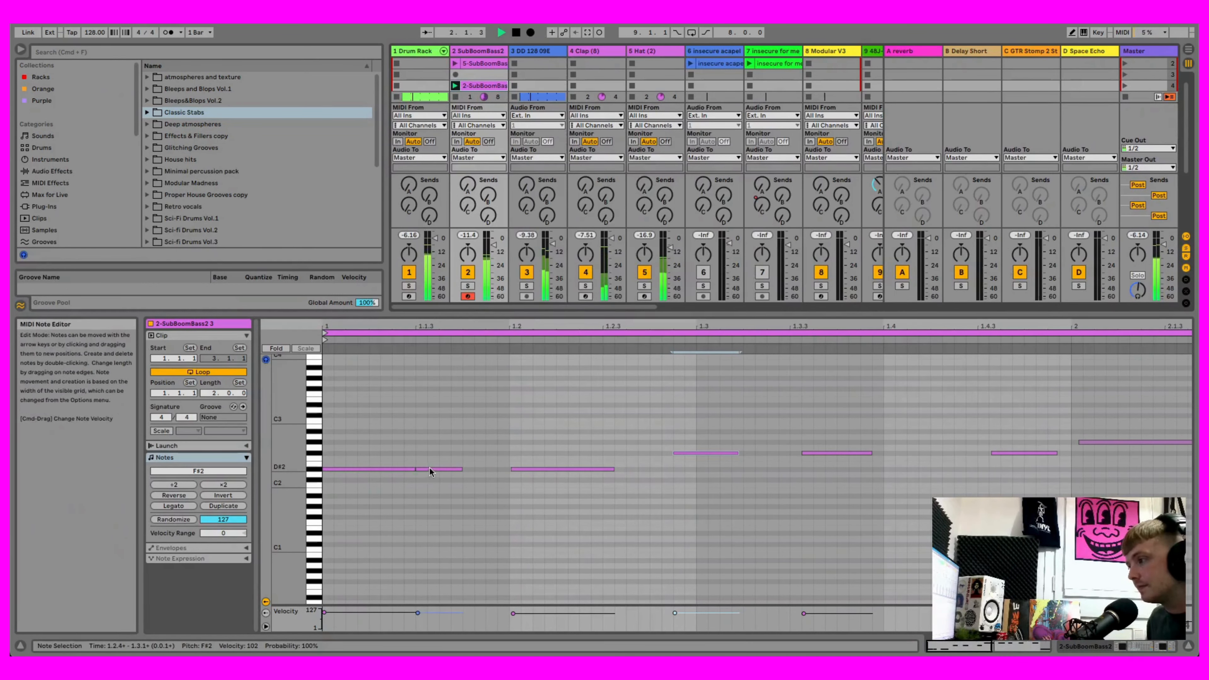
Step: Shorten the first D#2 note to leave a gap before the D#2 note at 1.1.3
drag(429, 469, 474, 471)
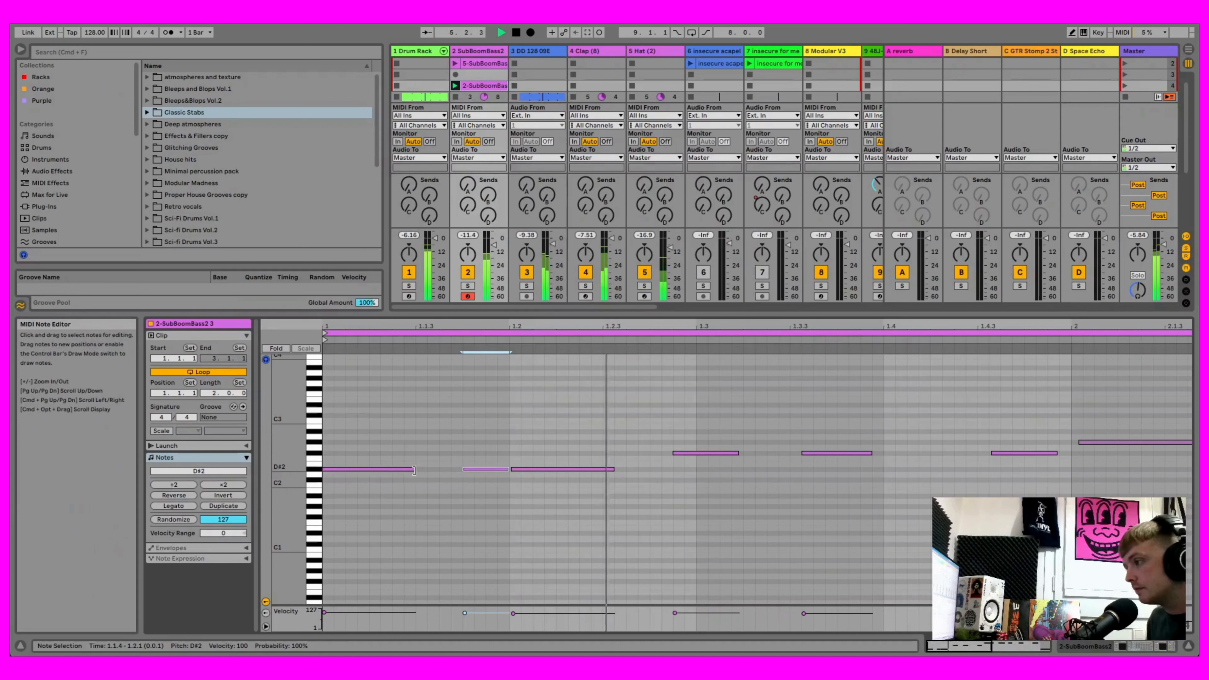
drag(414, 469, 403, 469)
drag(484, 469, 392, 469)
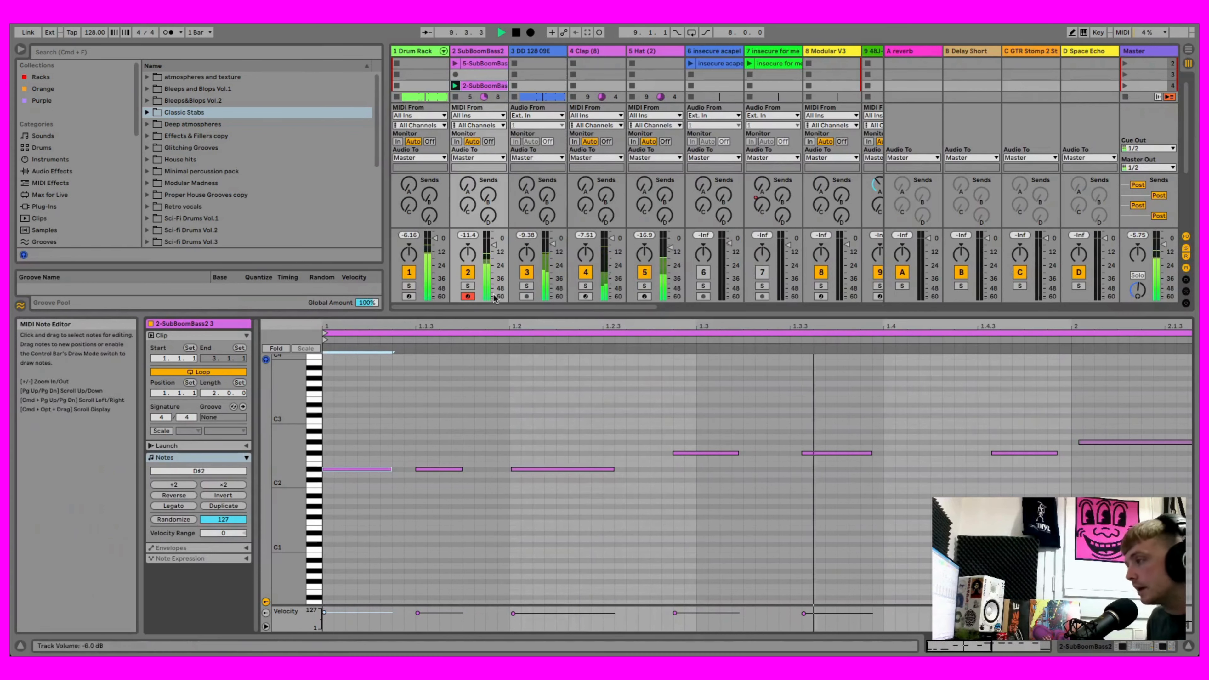
Step: Align the third D#2 note to 1.2.1 and place a short D#2 note at 1.2.4
click(569, 472)
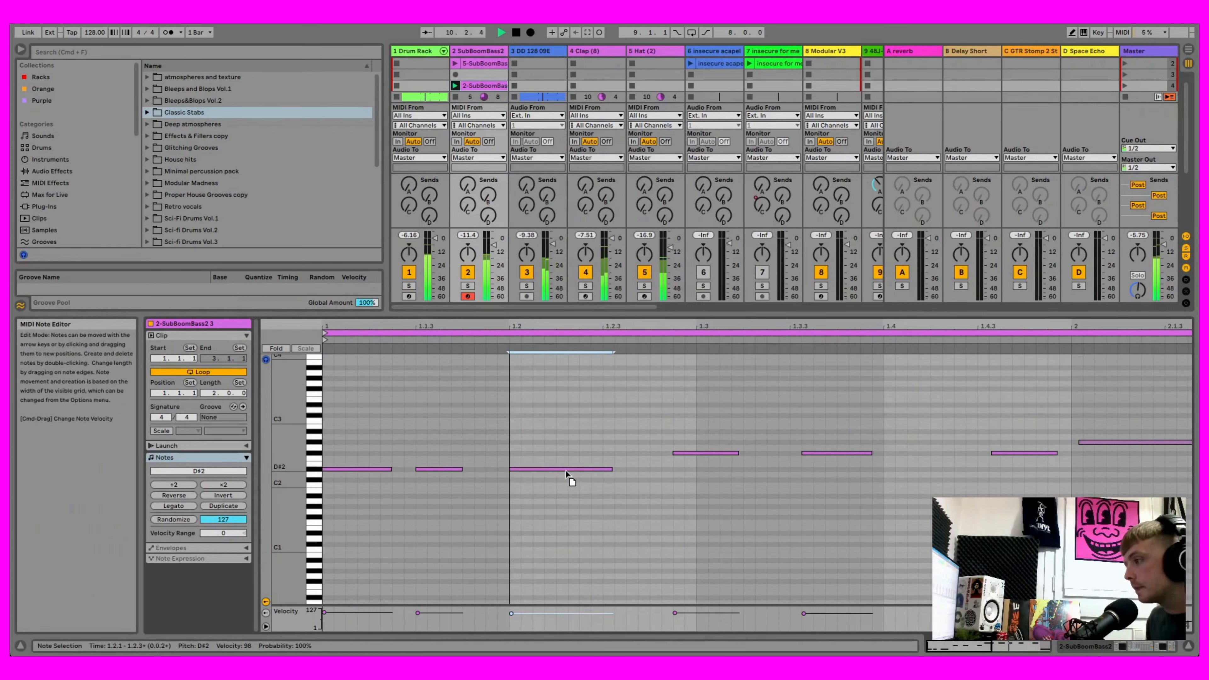
double_click(612, 470)
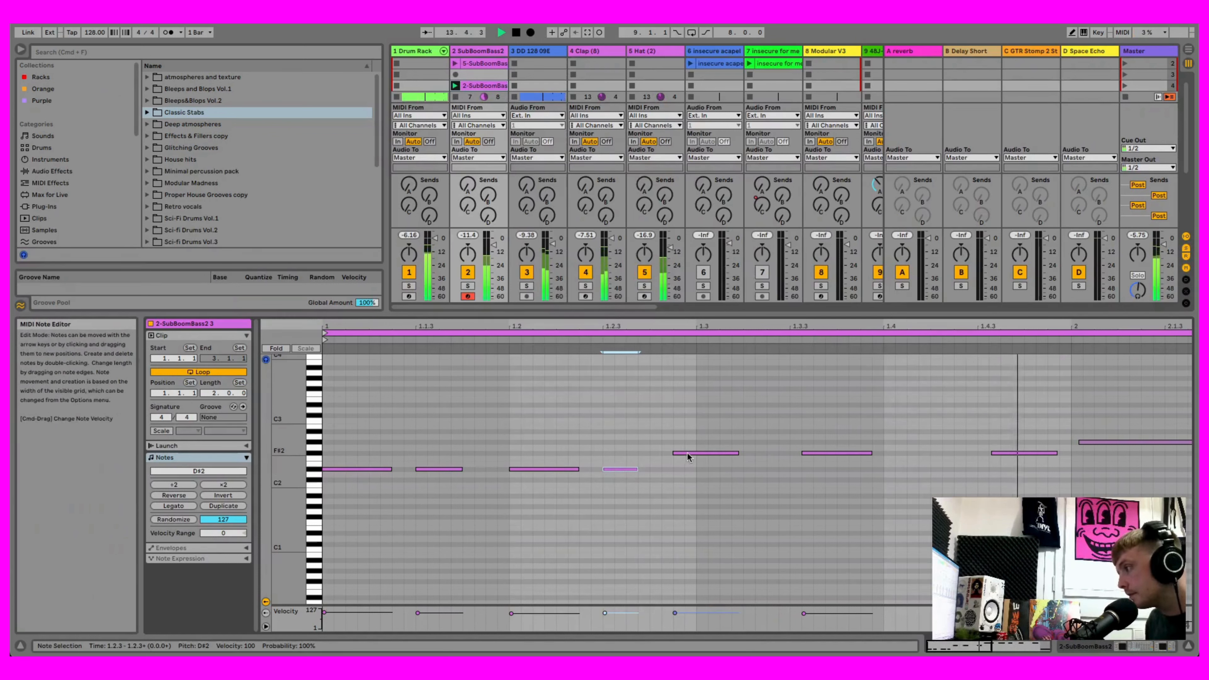
drag(686, 455, 718, 458)
drag(626, 470, 674, 470)
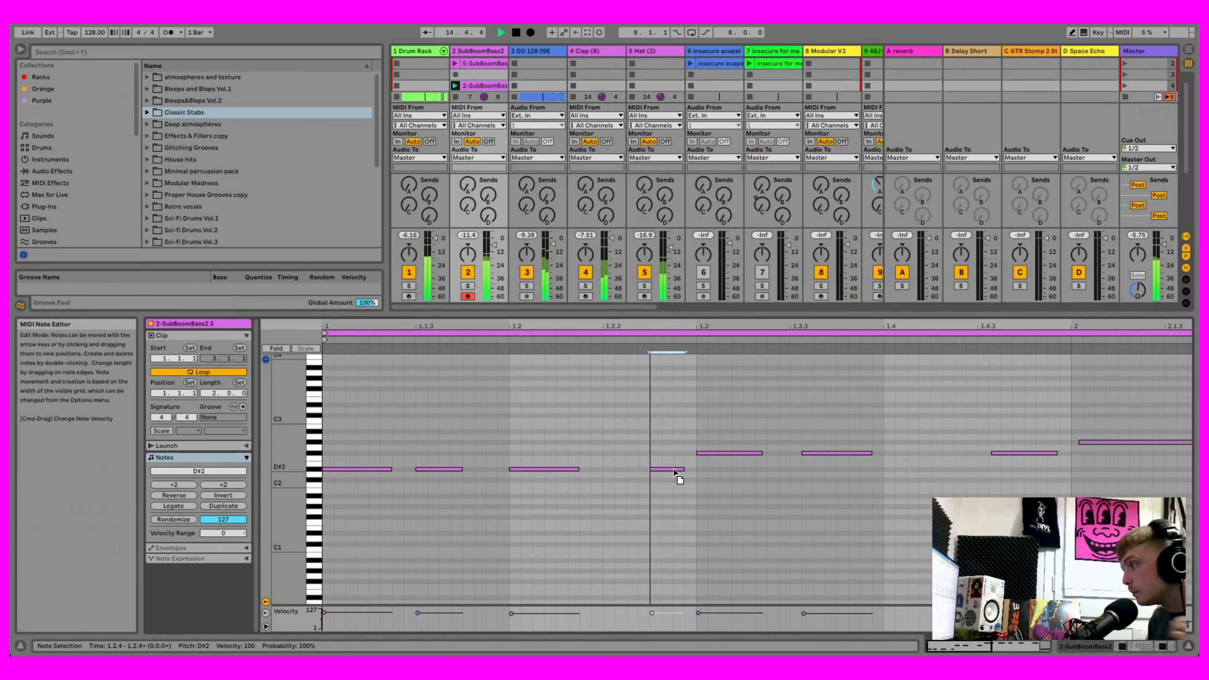
Step: Delete the F#2 note at 1.3.1, stop playback and move the third D#2 note to 1.2.2
double_click(755, 452)
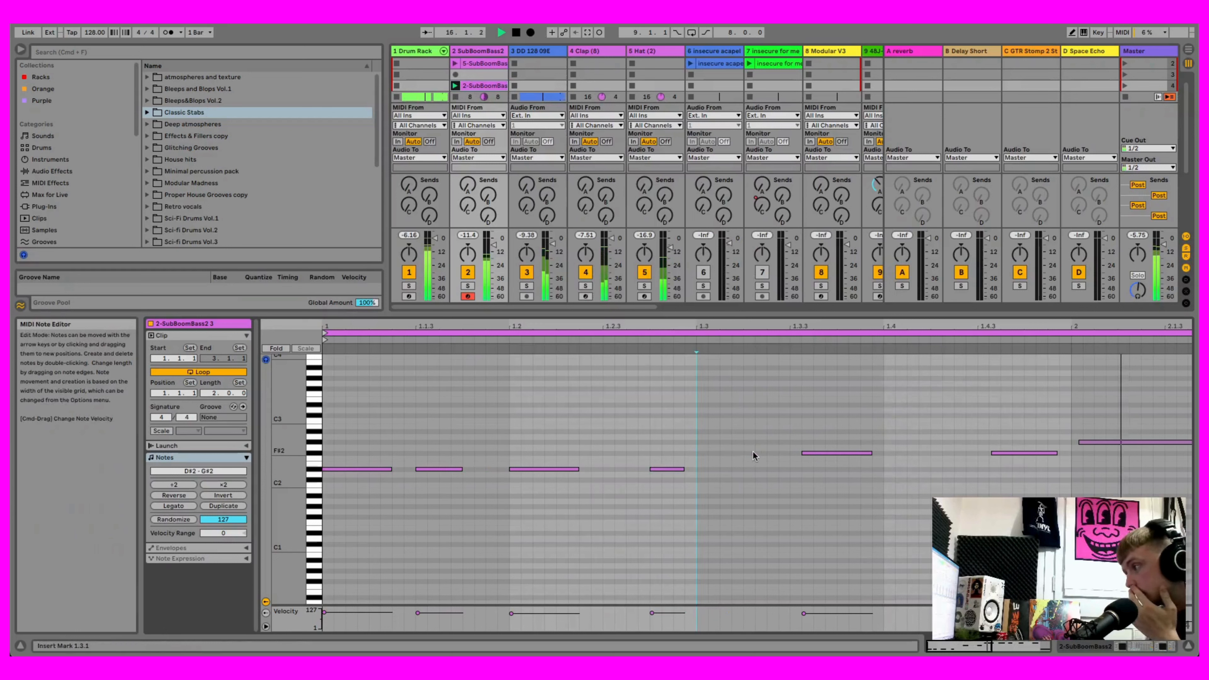
click(516, 33)
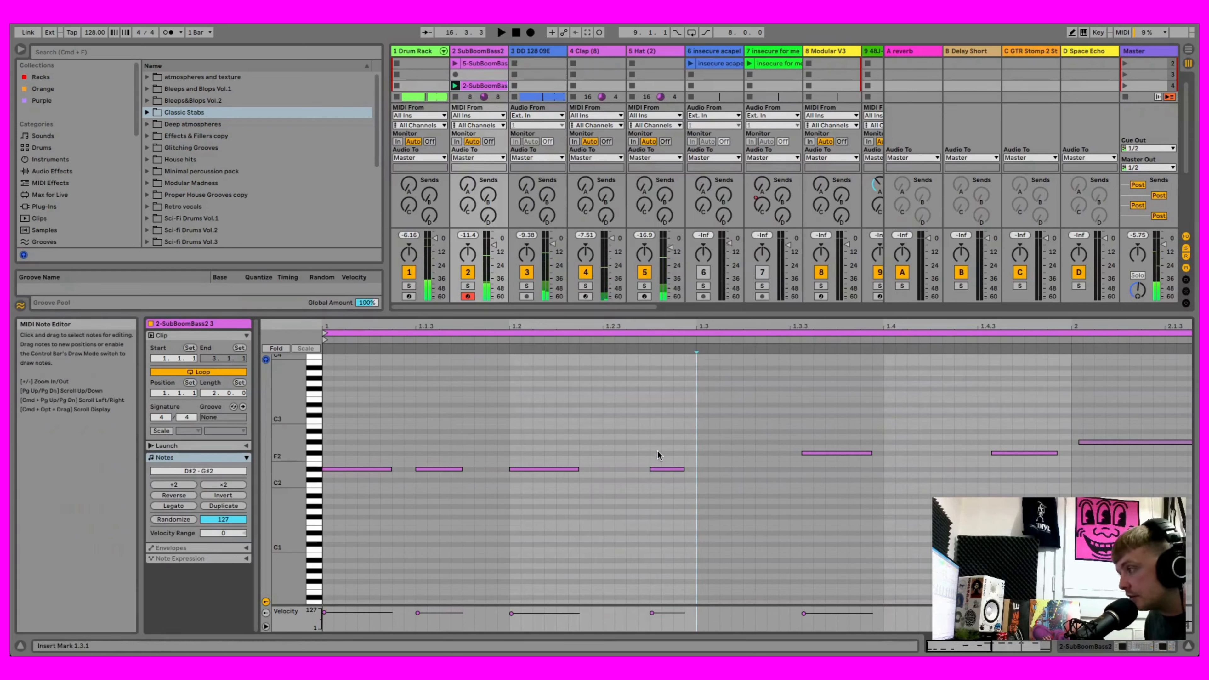
click(819, 452)
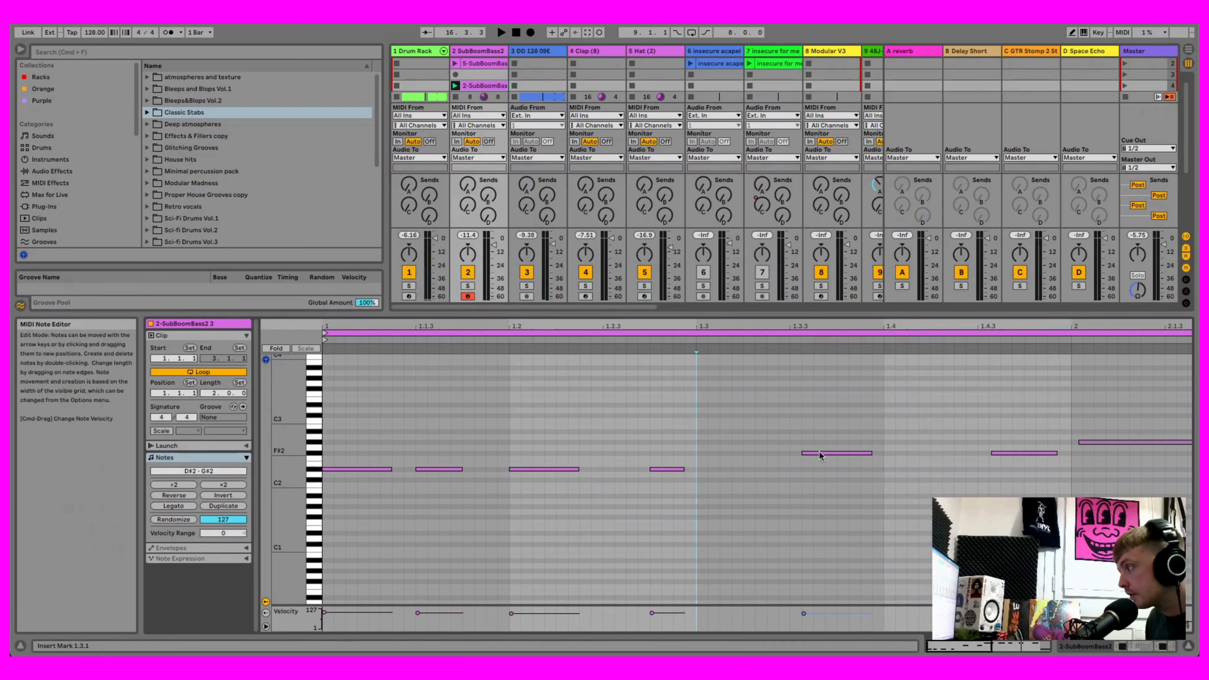
mouse_move(578, 469)
mouse_down()
mouse_move(563, 469)
mouse_move(593, 469)
mouse_up()
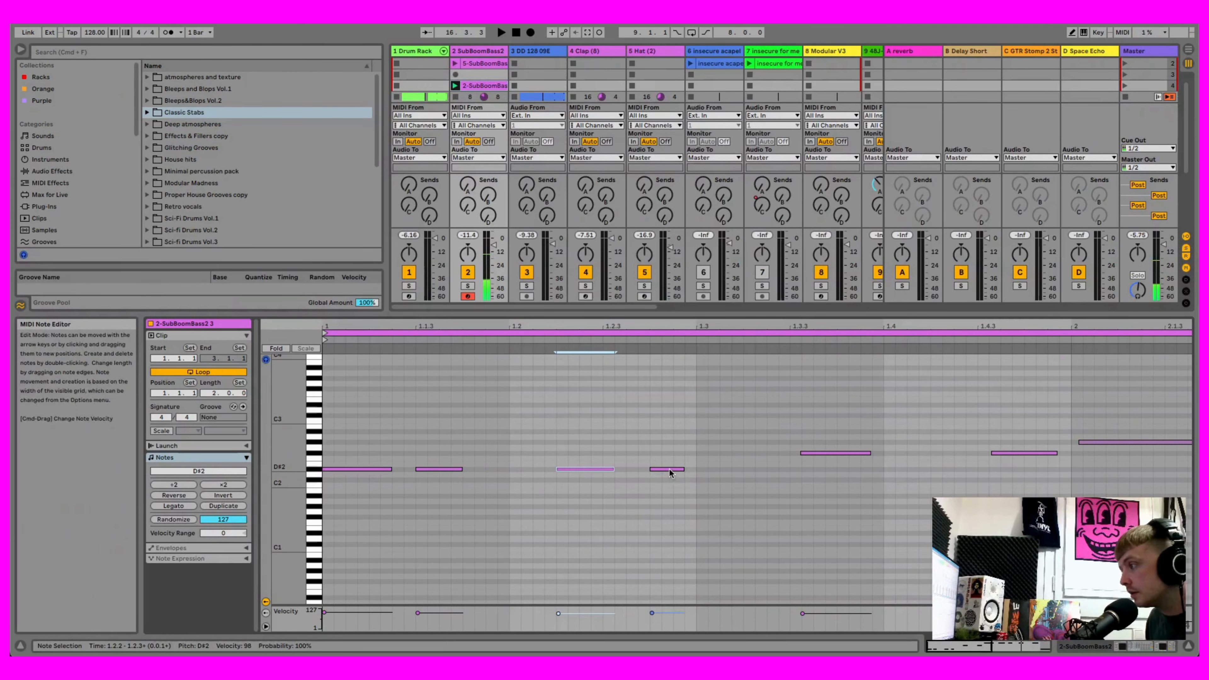
Step: Shift the F#2 notes to 1.3.3 and 1.4.3 and the next three G#2 notes to about 2.1.1, 2.2.1 and 2.2.4
drag(529, 326, 529, 296)
drag(677, 453, 672, 453)
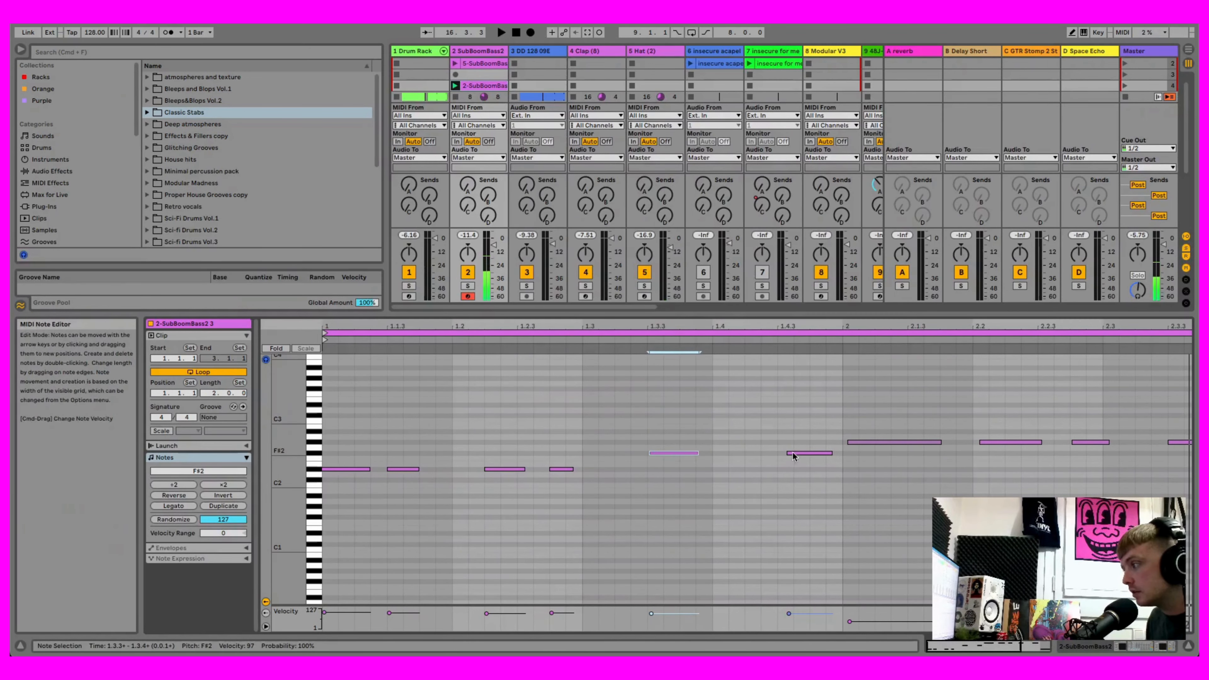
drag(791, 453, 783, 453)
drag(873, 442, 868, 442)
drag(992, 442, 985, 442)
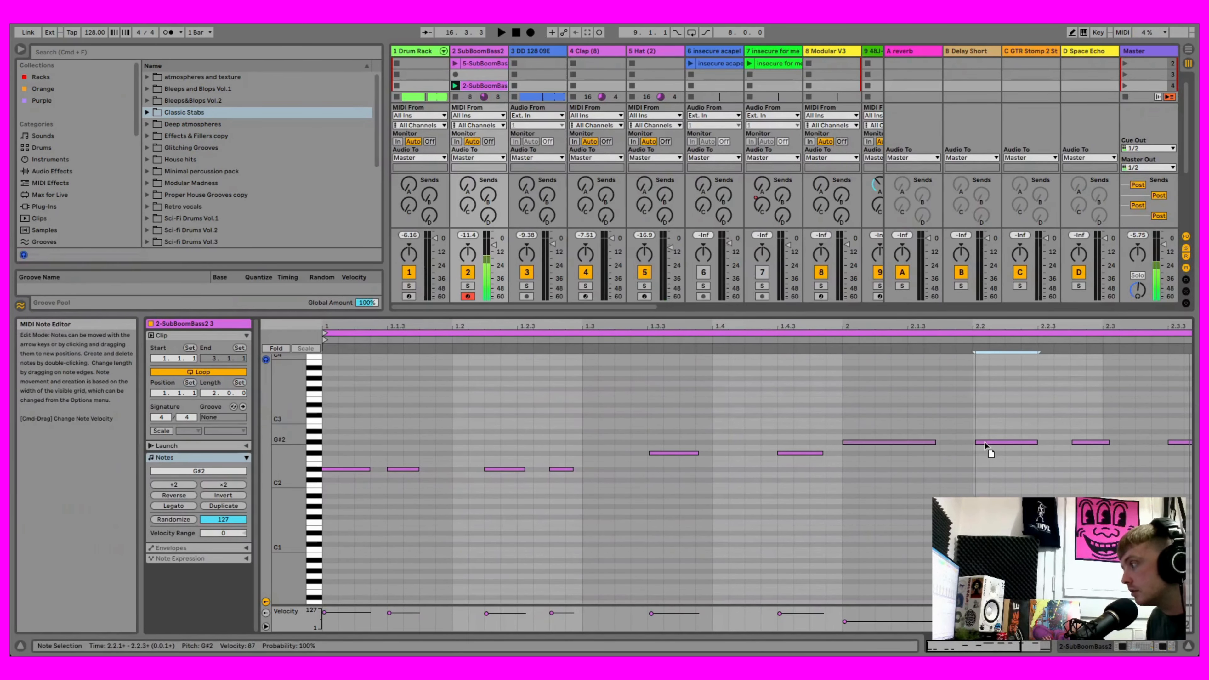
drag(1076, 442, 1074, 443)
scroll(1071, 428, right, 2)
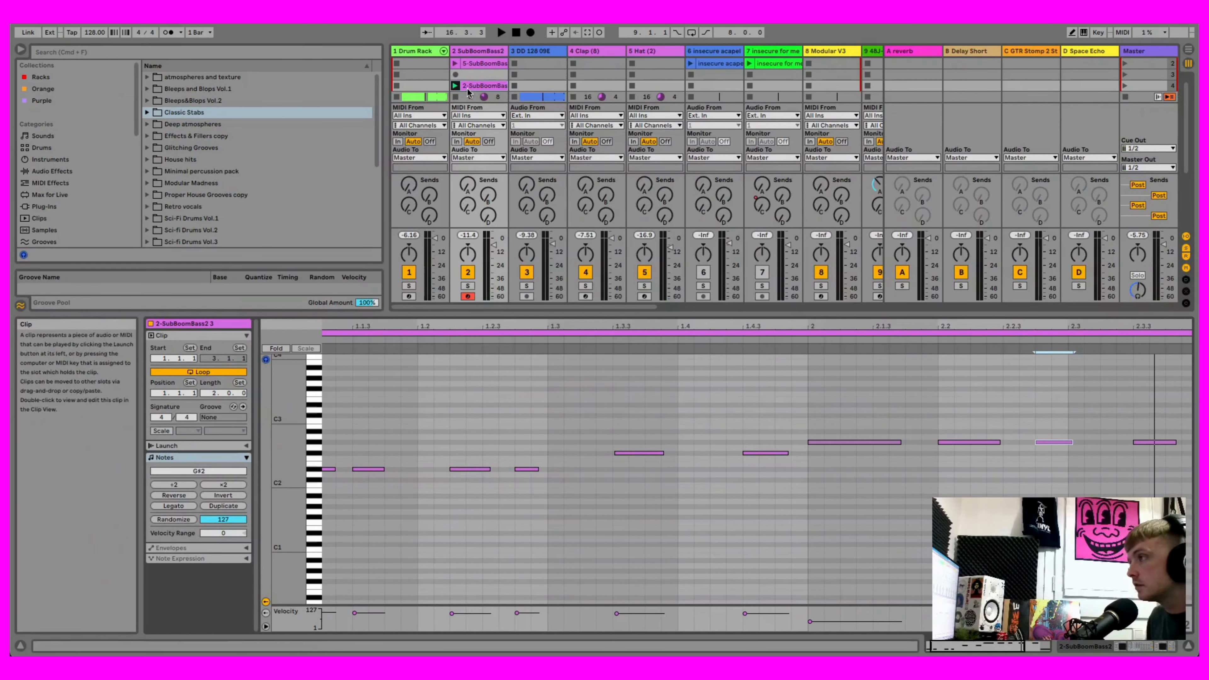
Step: Play back the edited bass clip and nudge its last G#2 note slightly later in bar 2
click(456, 86)
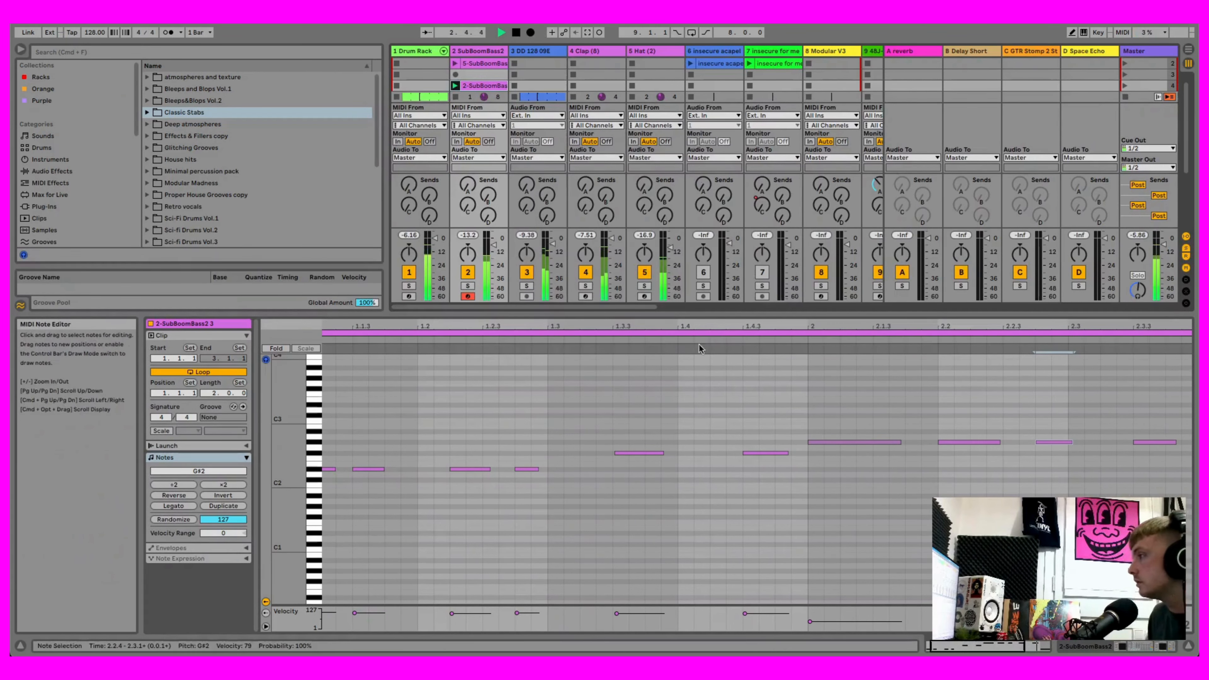
drag(792, 326, 732, 281)
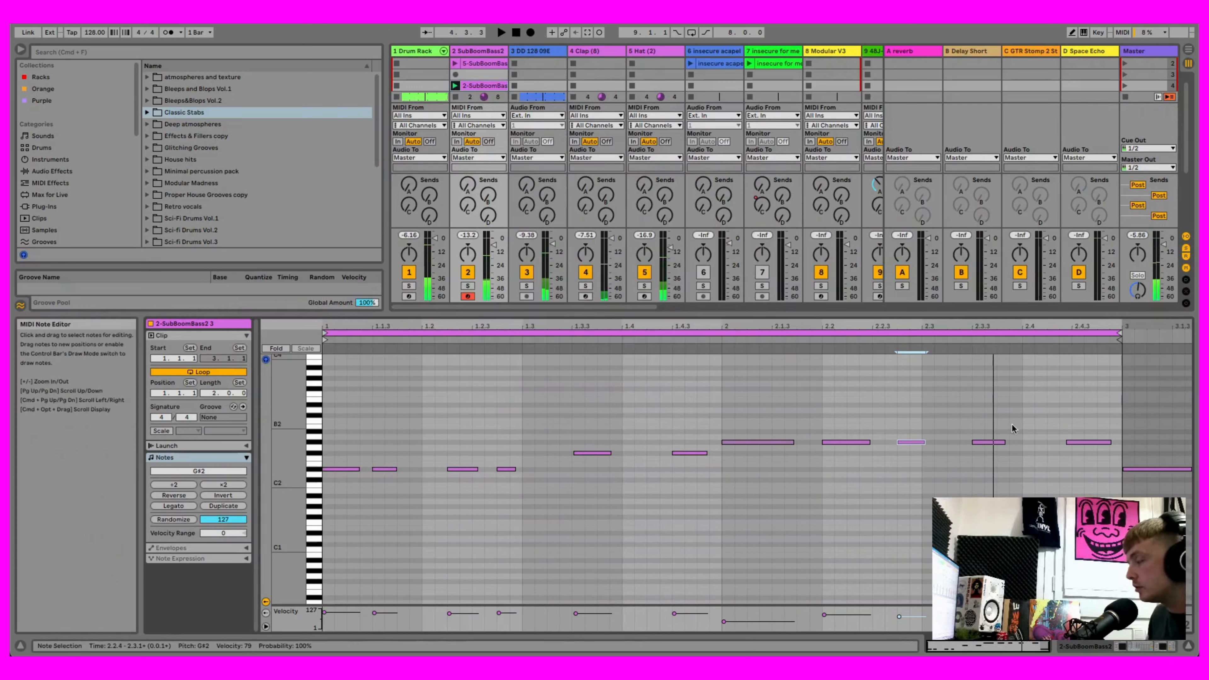
drag(1074, 444, 1083, 444)
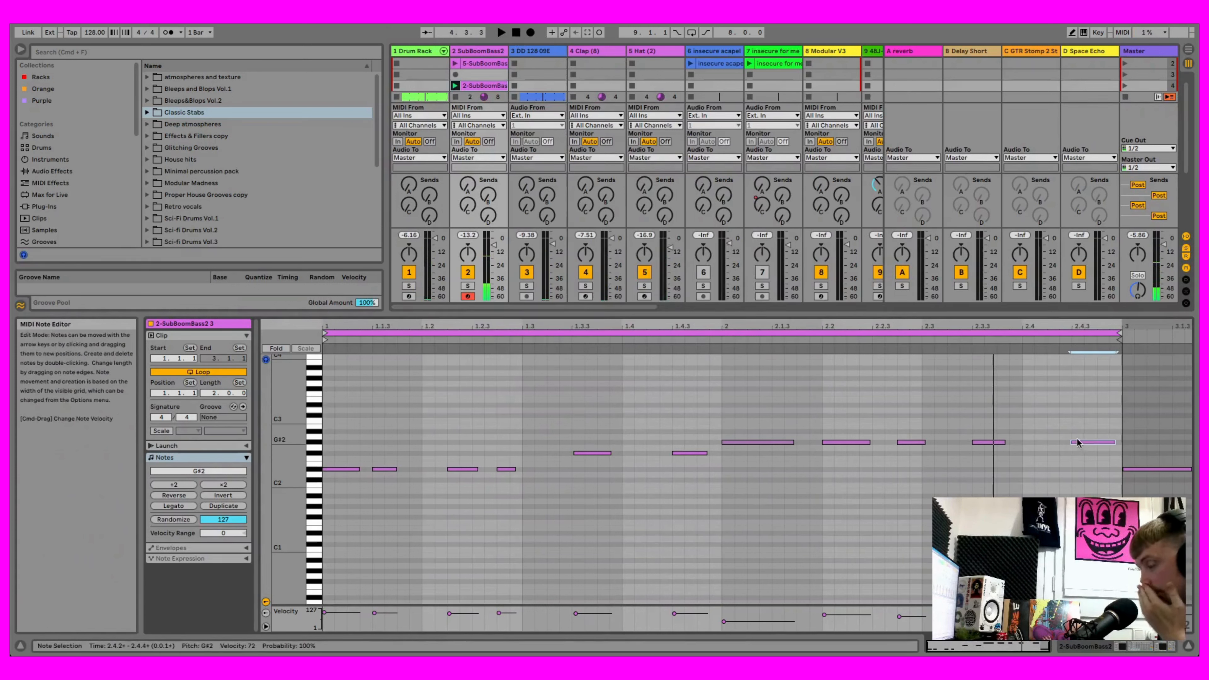
Step: Add a short C#3 note at 2.3.2 in the bass clip and launch the clip to hear it
double_click(1051, 405)
drag(1055, 405, 1072, 405)
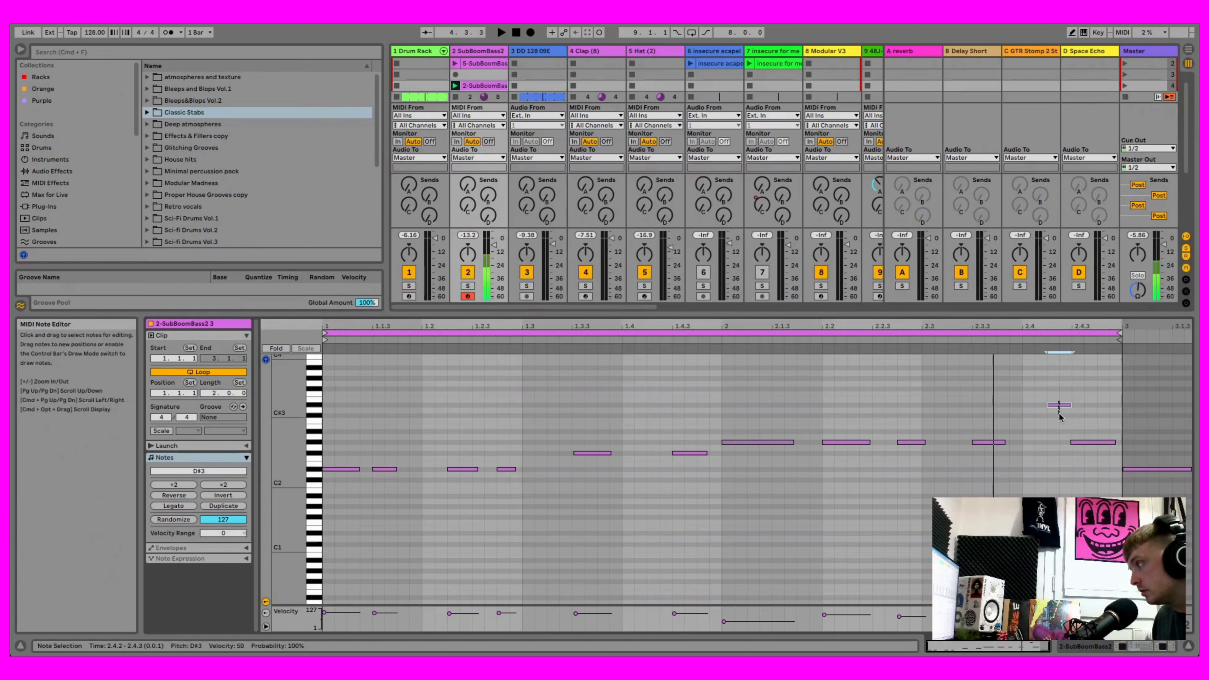
drag(1057, 407, 956, 418)
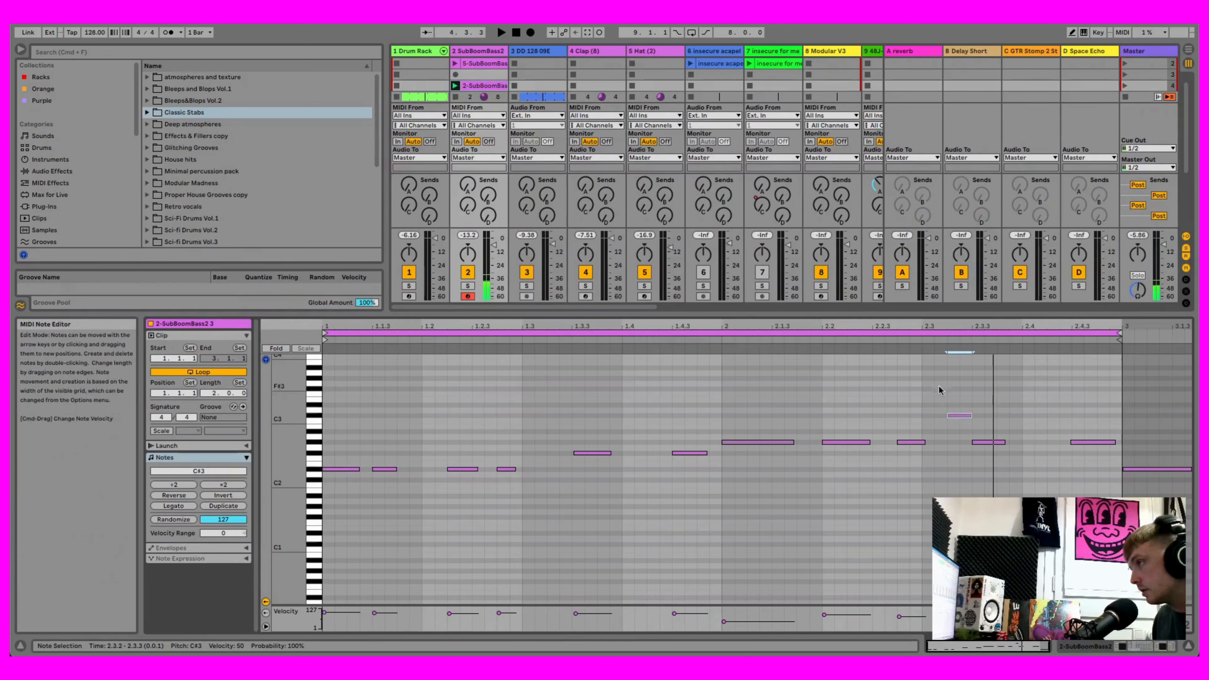
click(455, 86)
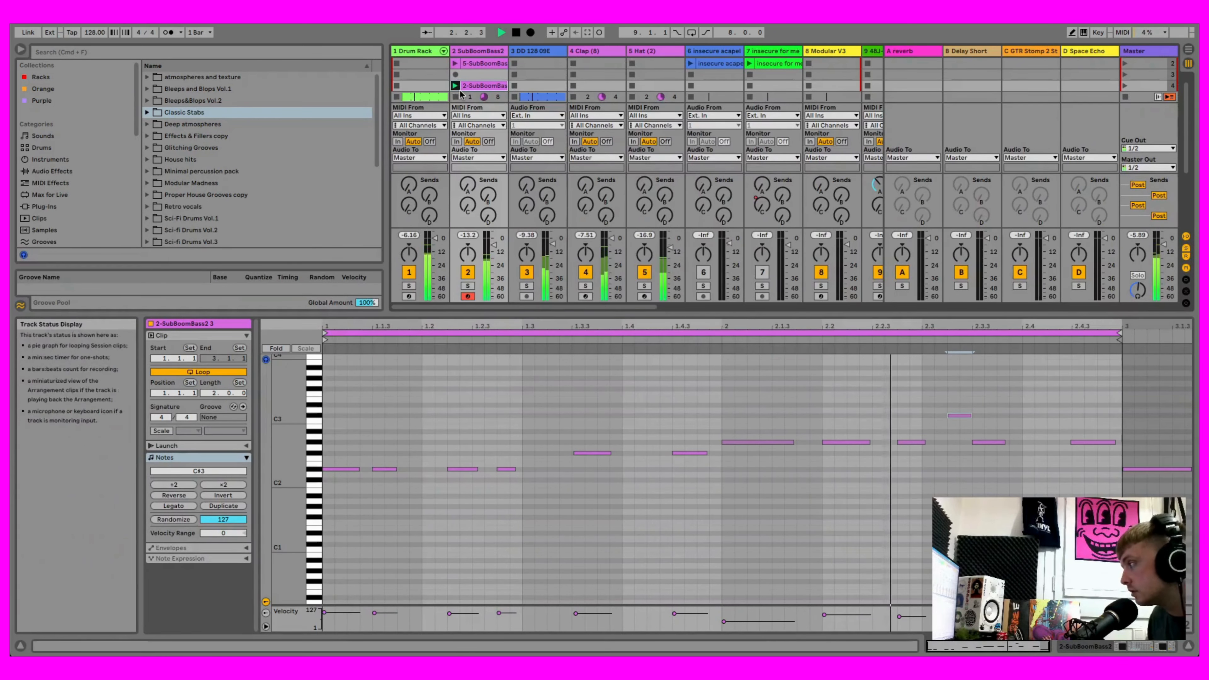
Step: Shorten the G#2 note near 2.3.3 and place a short C#3 note with velocity 56 at 2.4.2
click(997, 442)
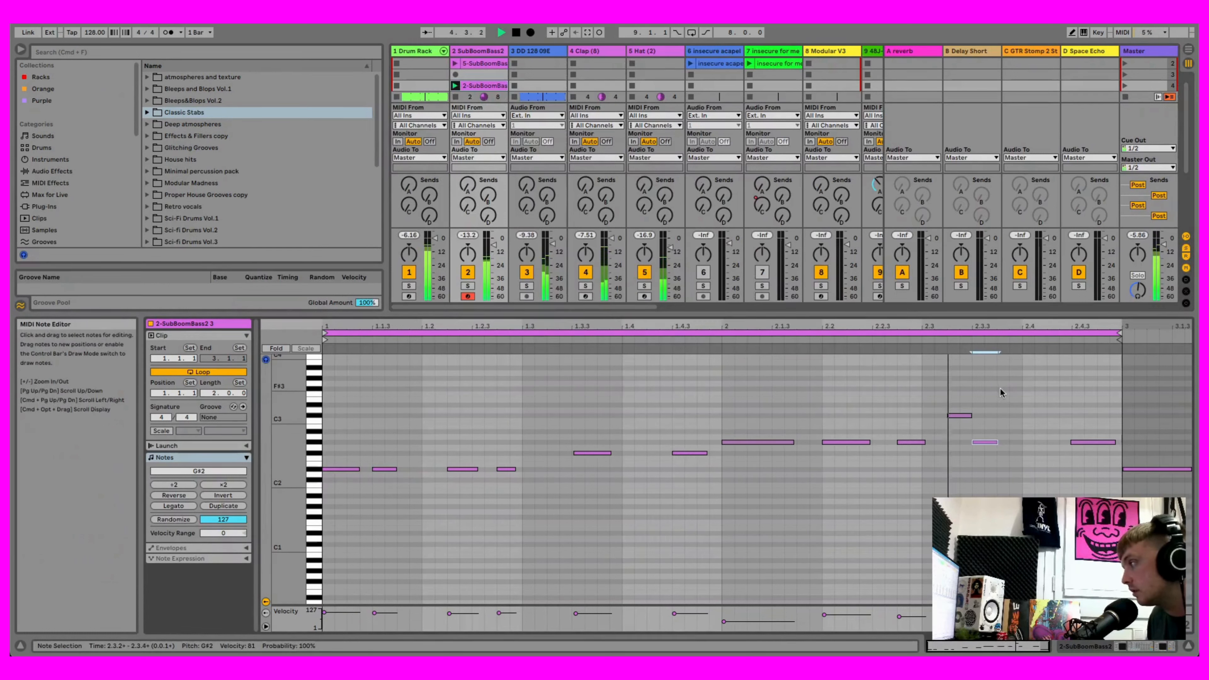
double_click(1008, 389)
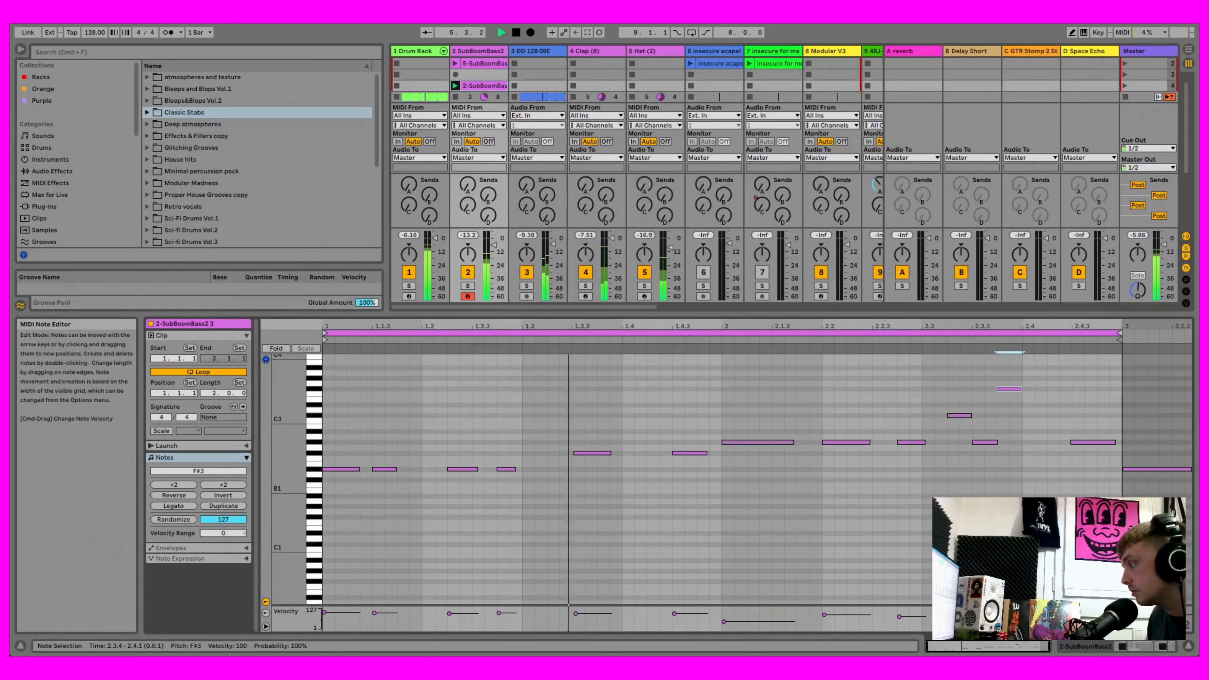
drag(998, 613, 998, 620)
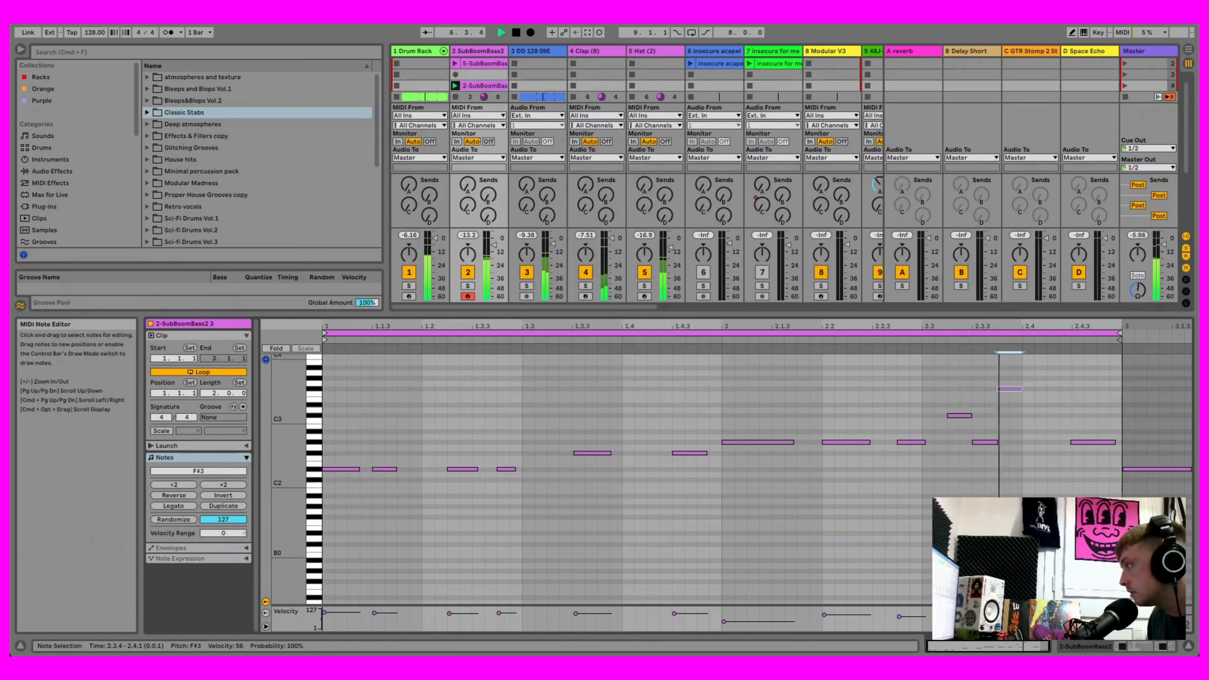
drag(1009, 389, 1010, 408)
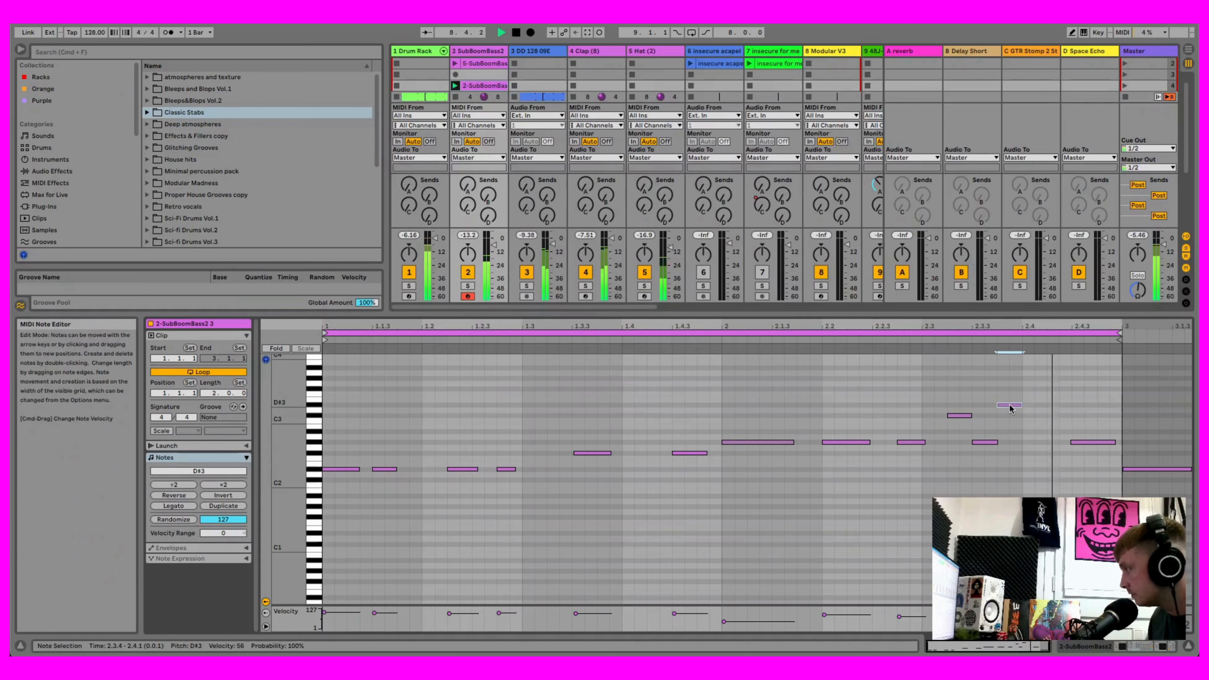
drag(1009, 408, 1055, 416)
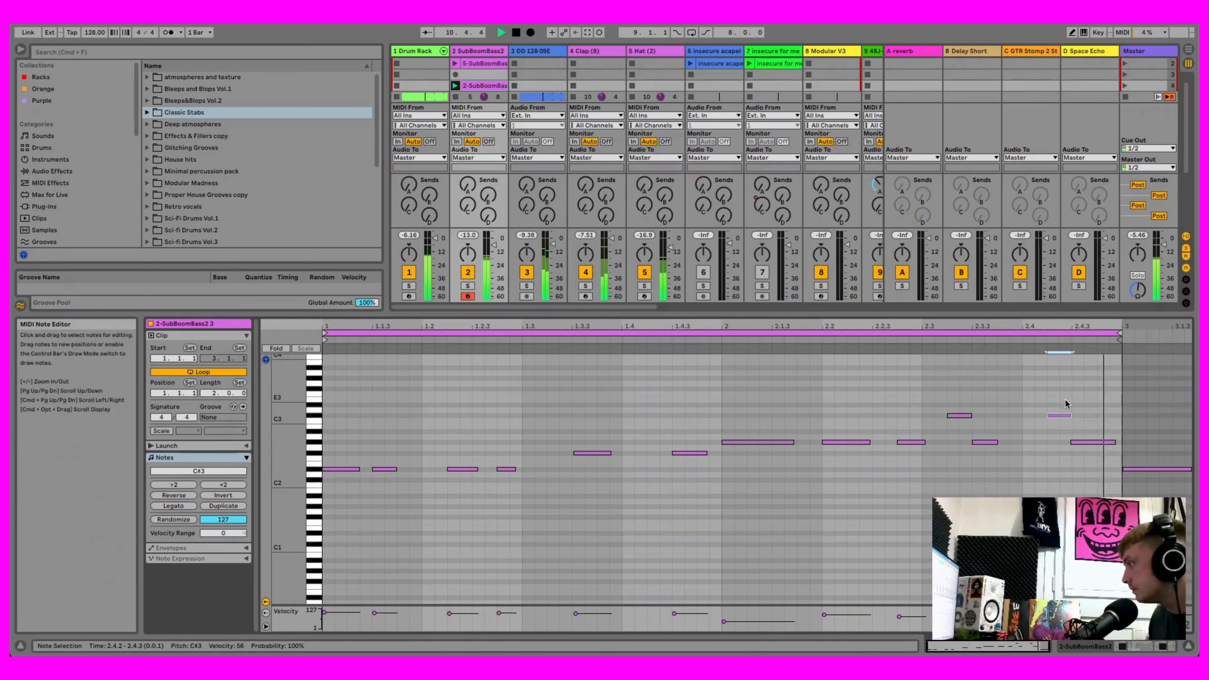
Step: Raise the clip's last G#2 note to D#3, slightly lengthen the C#3 note at 2.4.2, and stop playback
drag(1093, 443, 1097, 392)
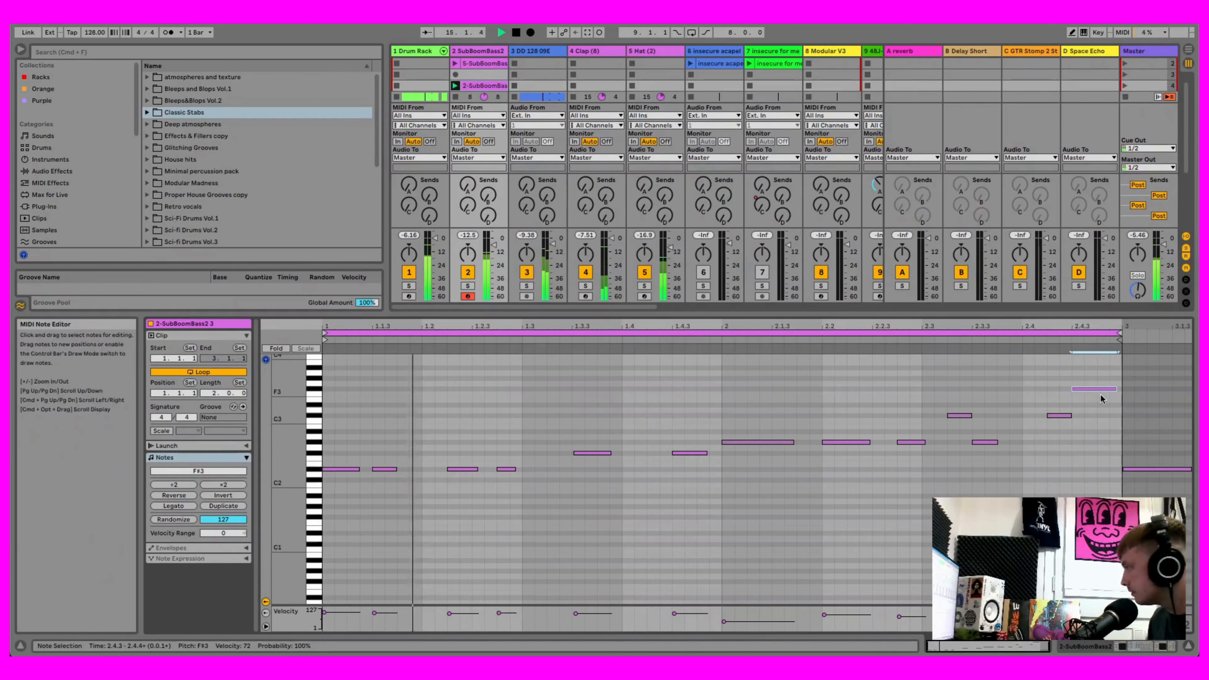
drag(1099, 389, 1104, 405)
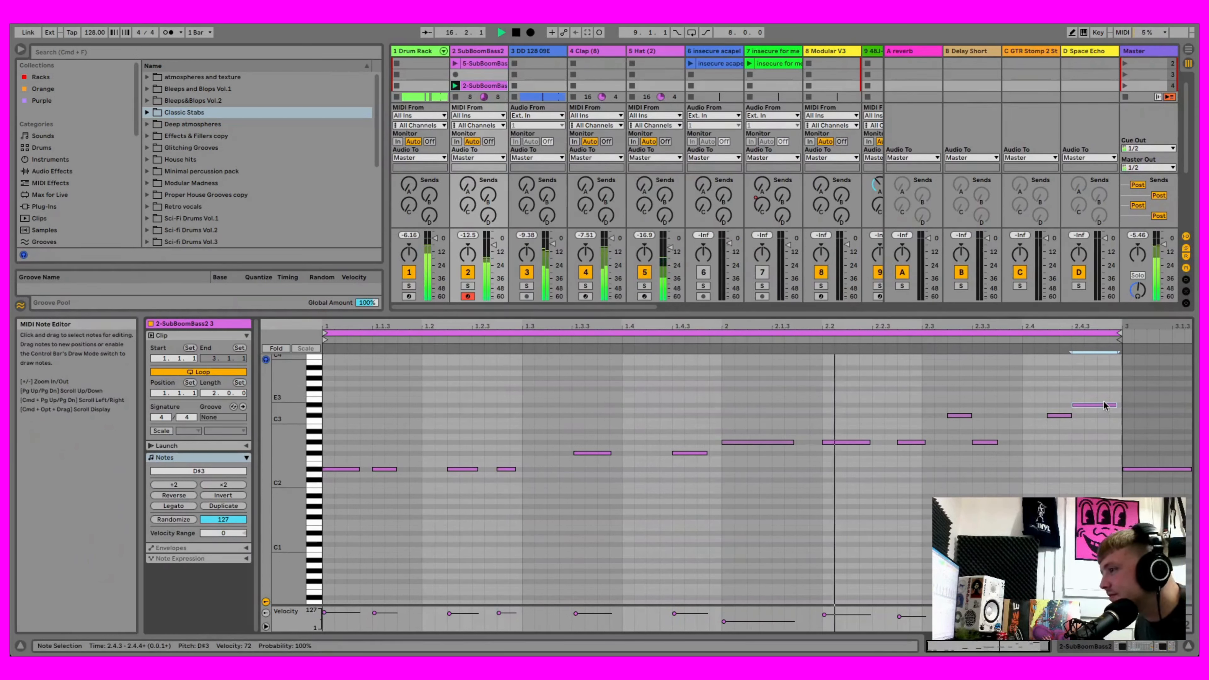
click(1061, 415)
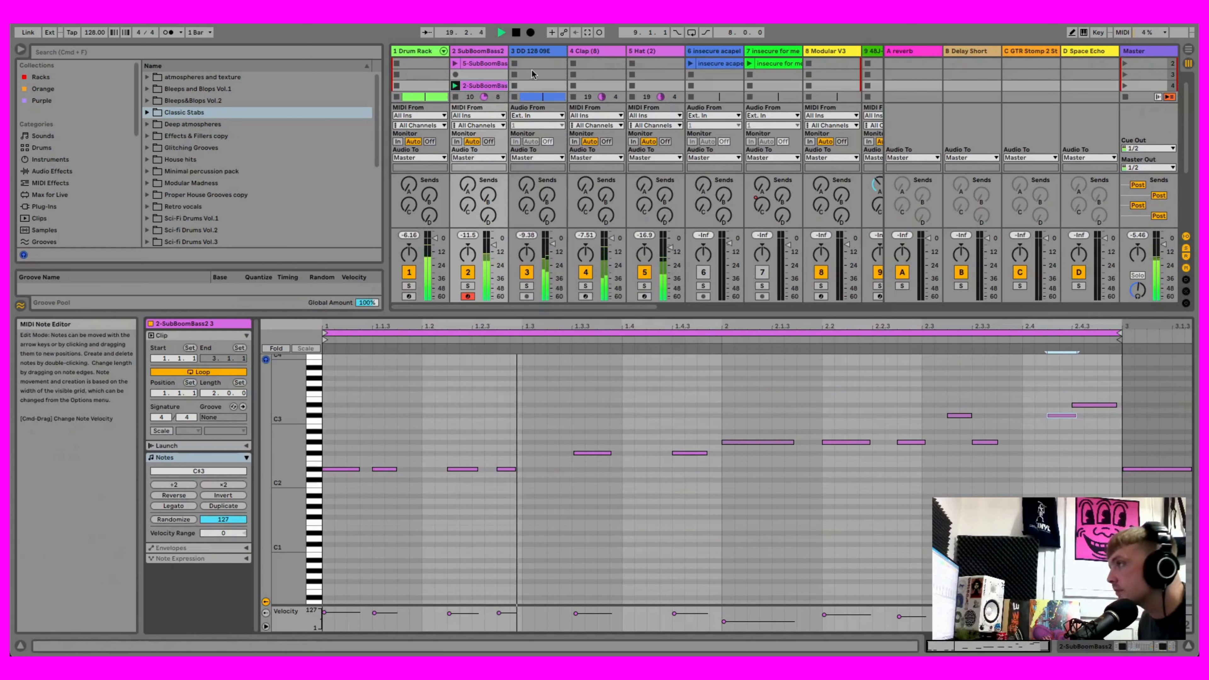
click(519, 32)
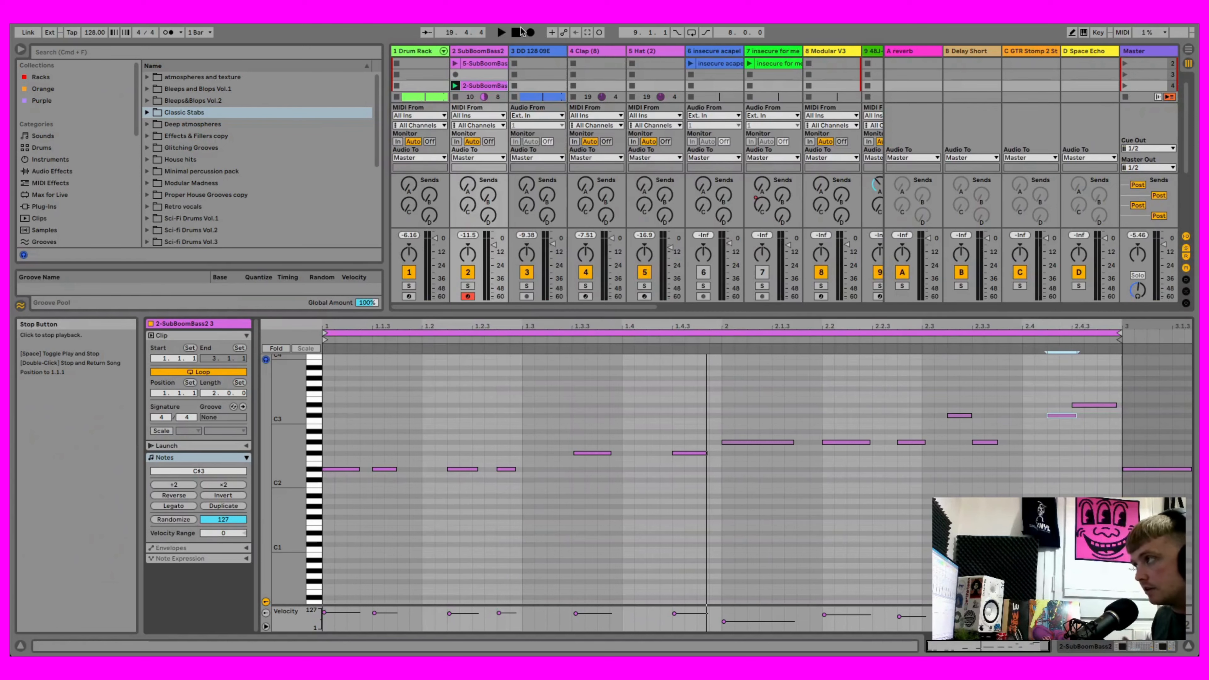
Step: Show the SubBoomBass2 track's devices, view the synth's plug-in window and close it
double_click(495, 51)
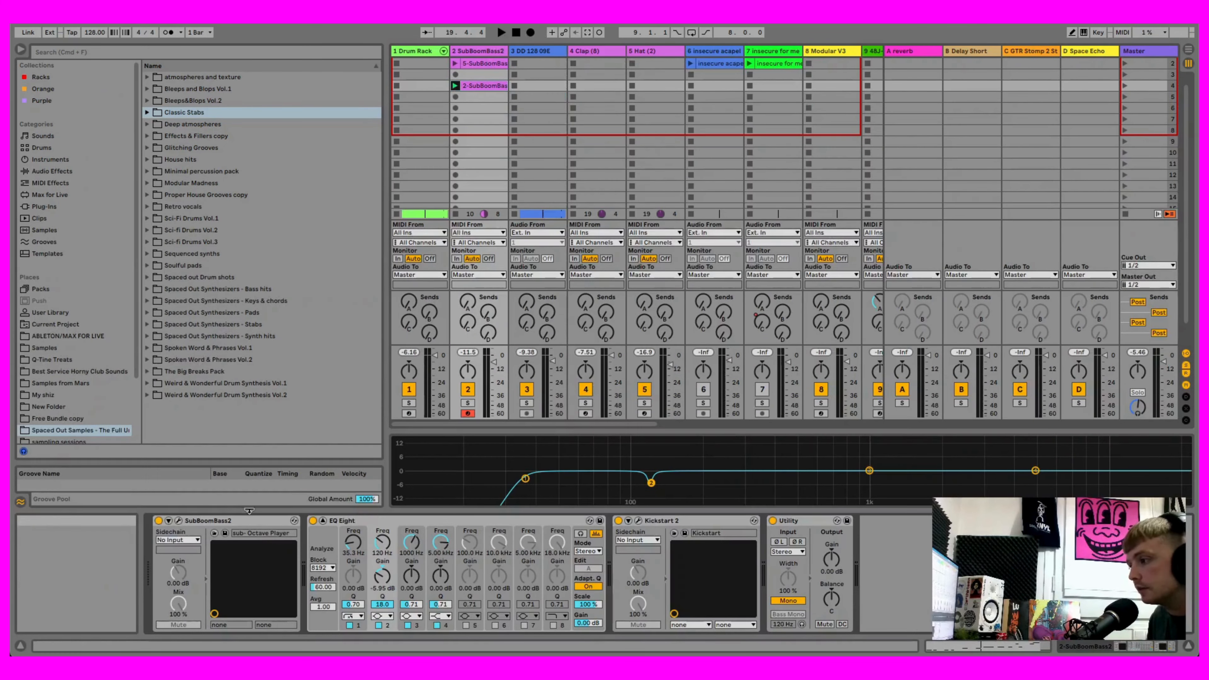
click(179, 520)
drag(502, 45, 492, 57)
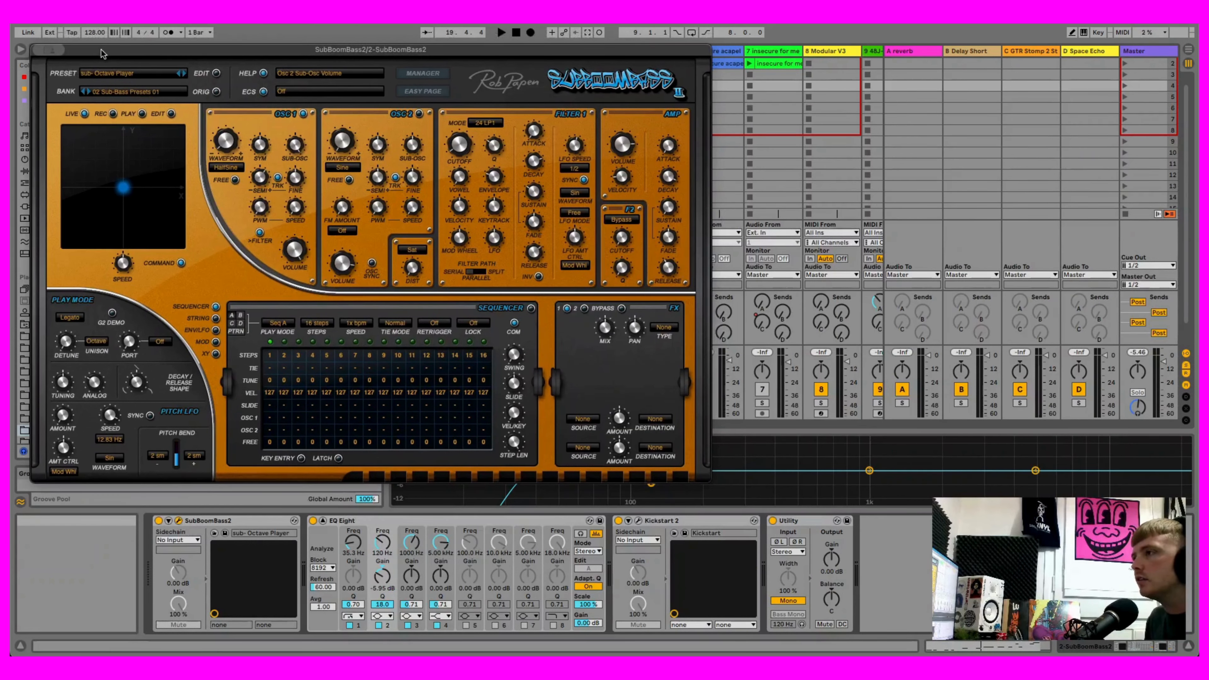
drag(102, 53, 169, 55)
key(super+w)
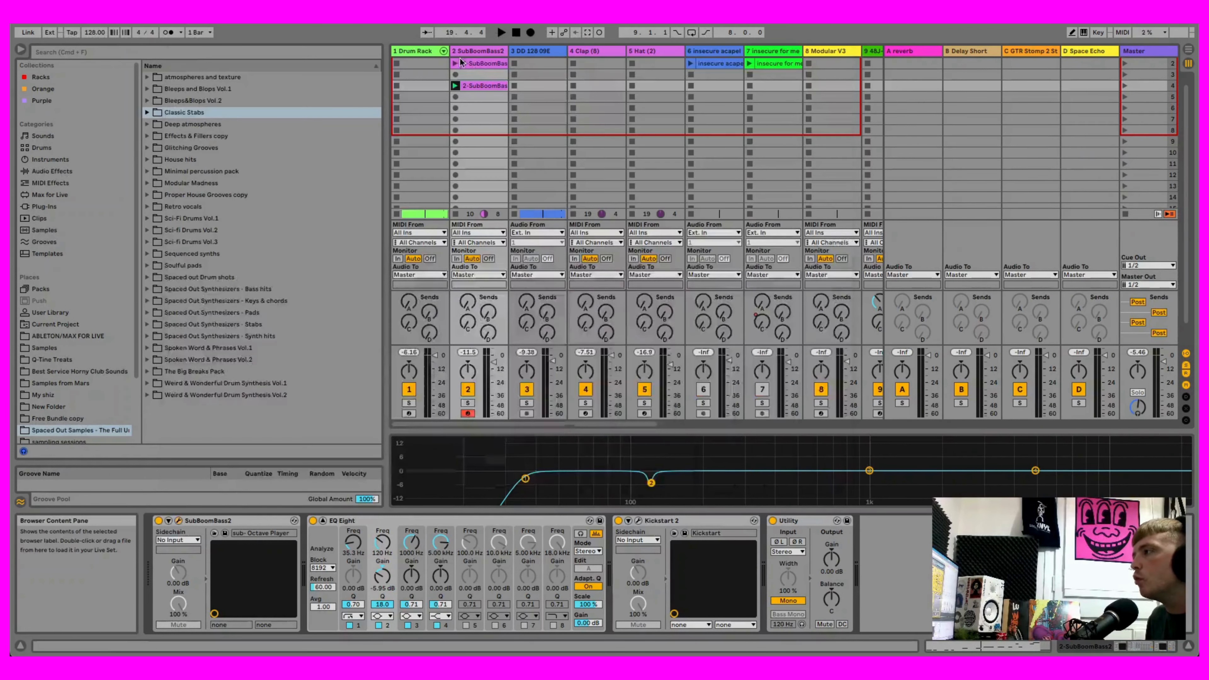
Step: Create an empty MIDI clip in slot 5 of the SubBoomBass2 track and draw a long C#3 note from 1.1.1 to about 1.4.3
click(475, 97)
double_click(476, 97)
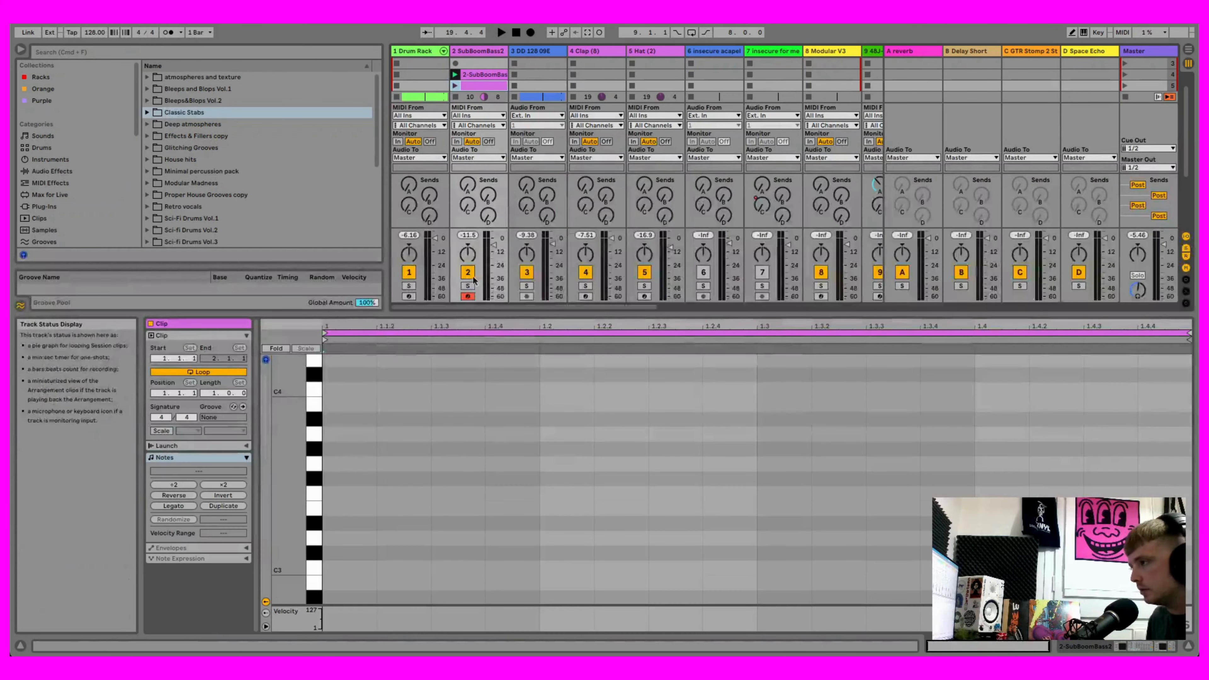
click(351, 522)
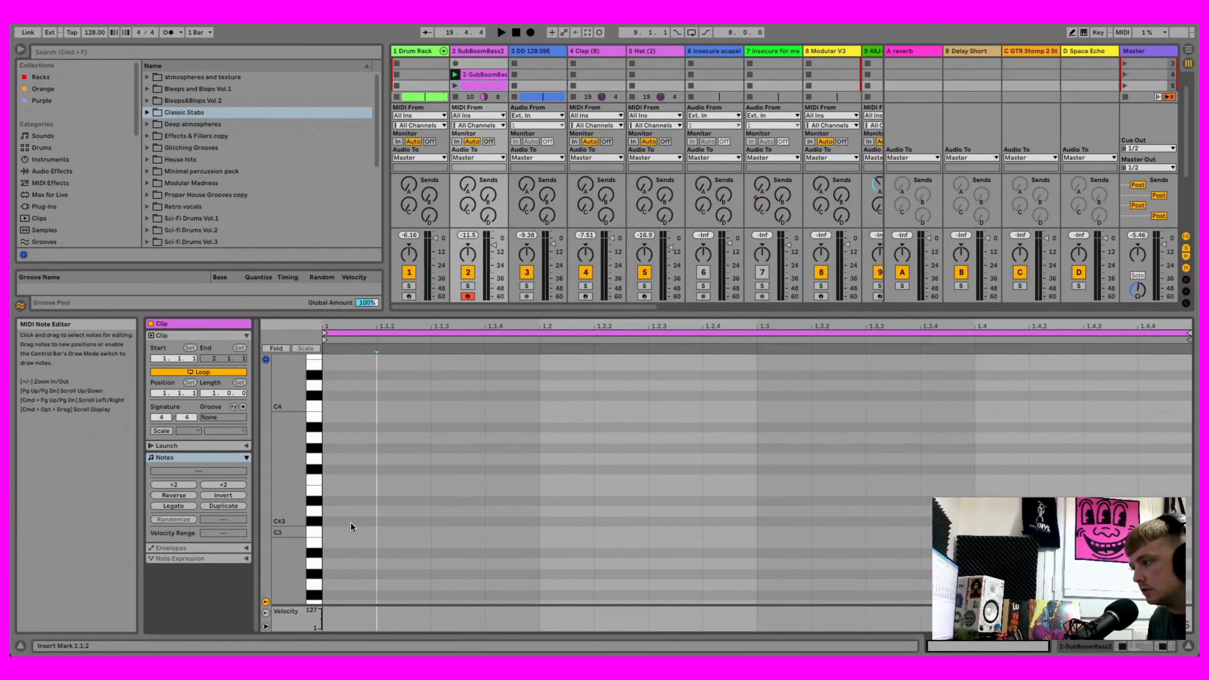
double_click(350, 521)
drag(376, 522, 1084, 521)
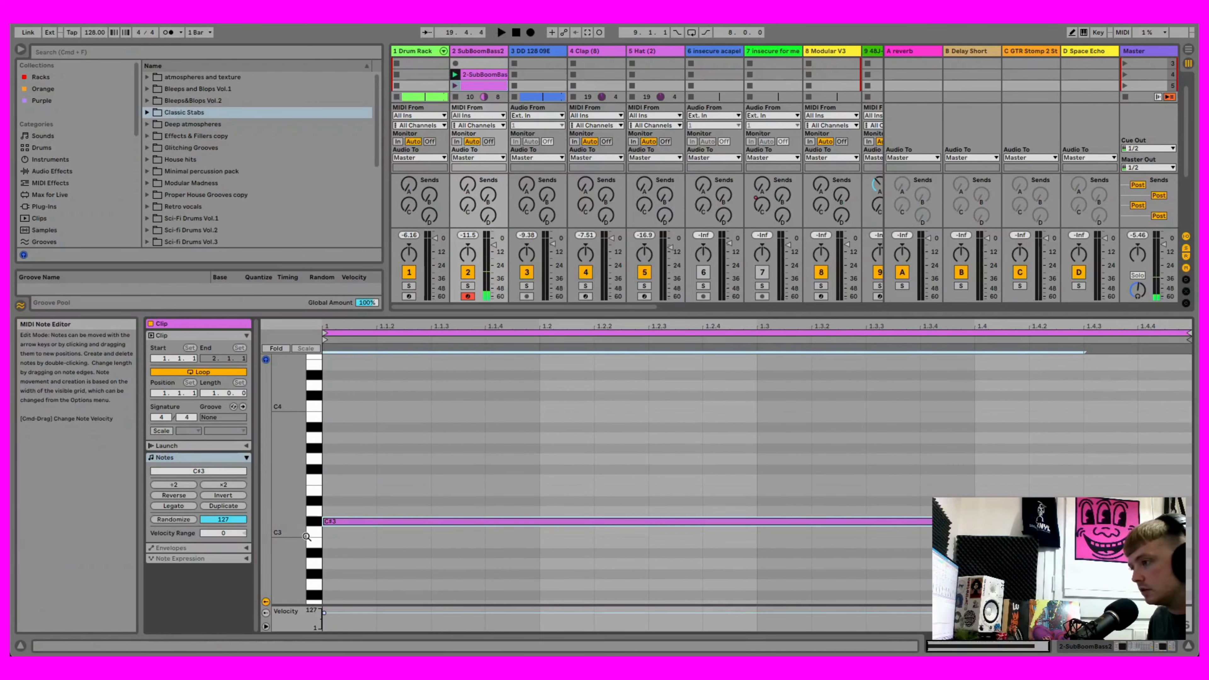
Step: Duplicate the clip's loop, raise the second bar's note to D#3, and duplicate the loop again to four bars
click(226, 506)
drag(825, 520, 826, 502)
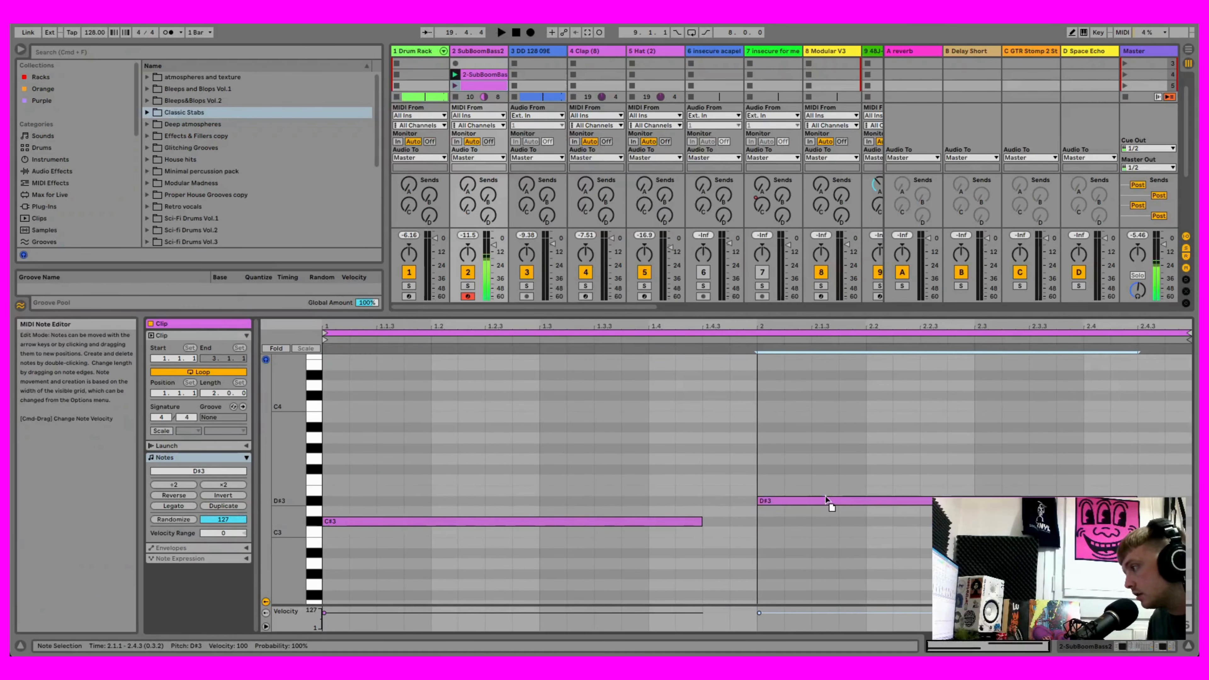
click(219, 508)
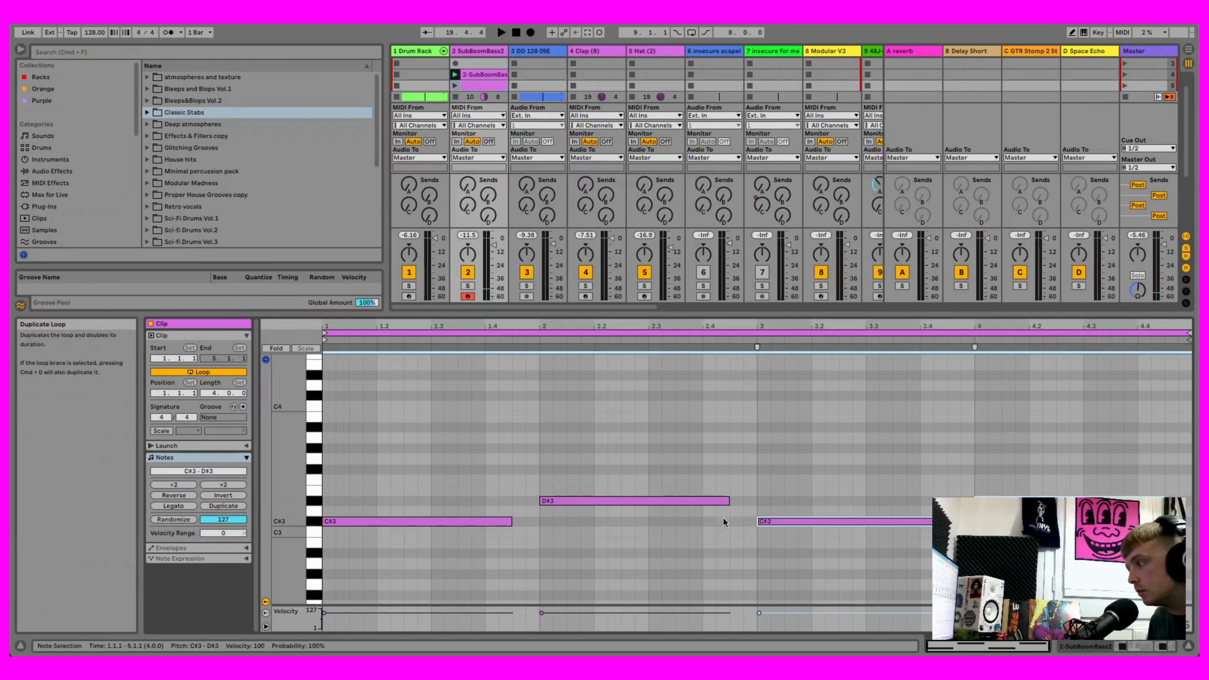
Step: Try a lower pitch for the third bar's note, return it to C#3, and raise the fourth bar's note to F#3
drag(873, 522, 874, 543)
click(886, 526)
drag(991, 502, 990, 471)
drag(850, 542, 848, 521)
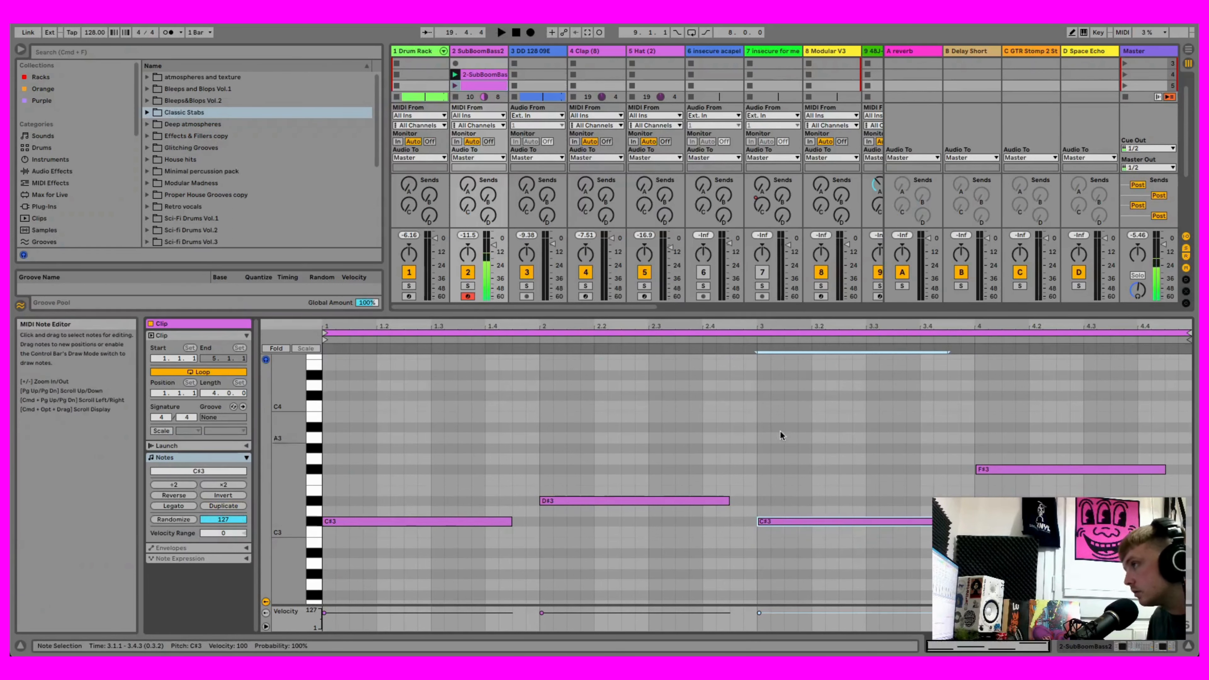
Step: Delete the newly drawn four-bar clip from slot 5 of the SubBoomBass2 track
right_click(485, 86)
click(505, 116)
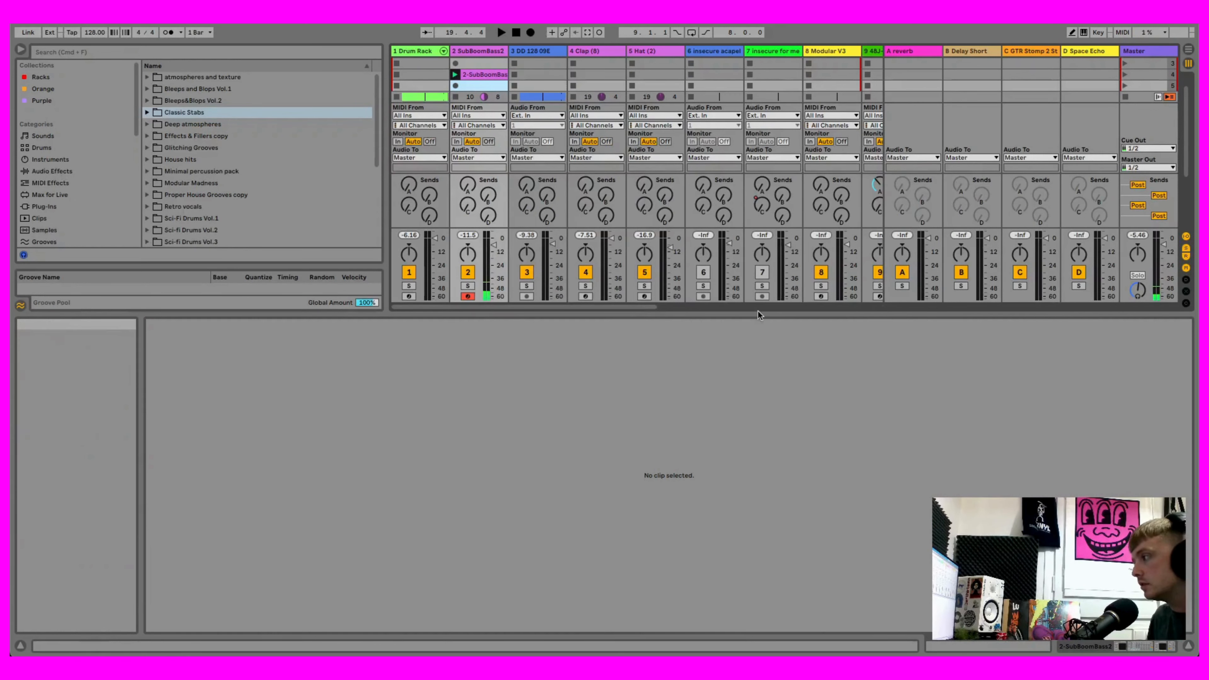
mouse_move(648, 305)
mouse_down()
mouse_move(822, 305)
mouse_move(625, 305)
mouse_up()
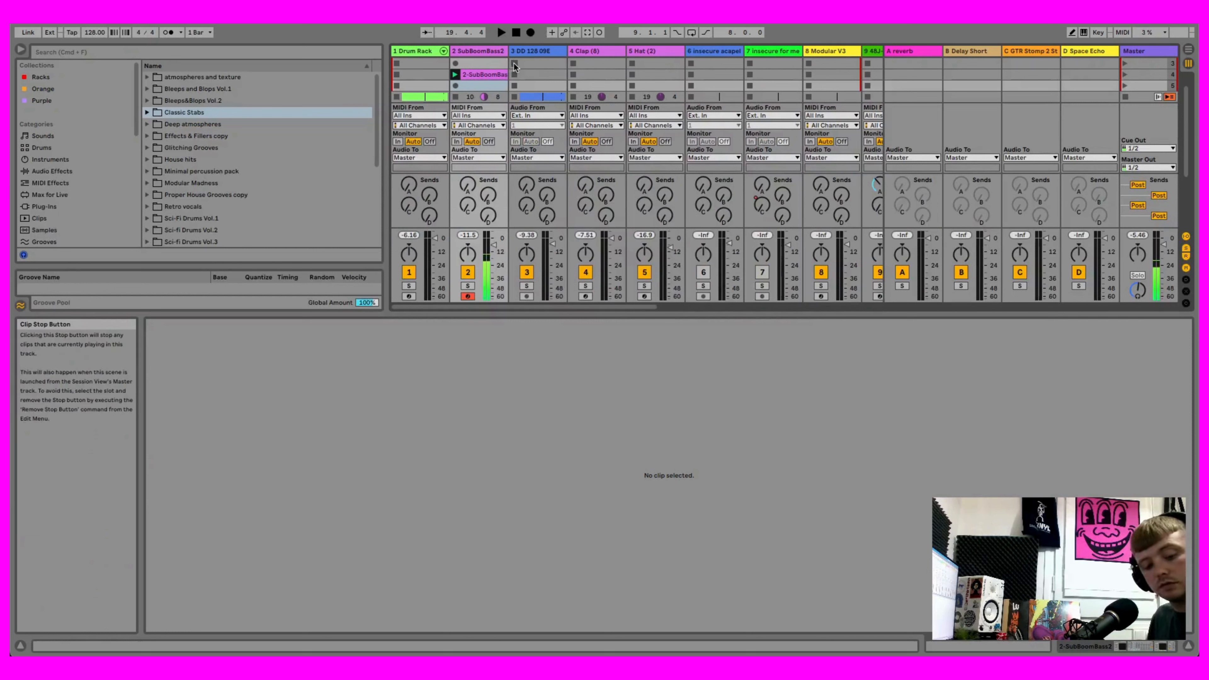
Step: Start playback, stop the current bass clip, and record a four-bar bassline of long notes into slot 5 of the SubBoomBass2 track
click(502, 32)
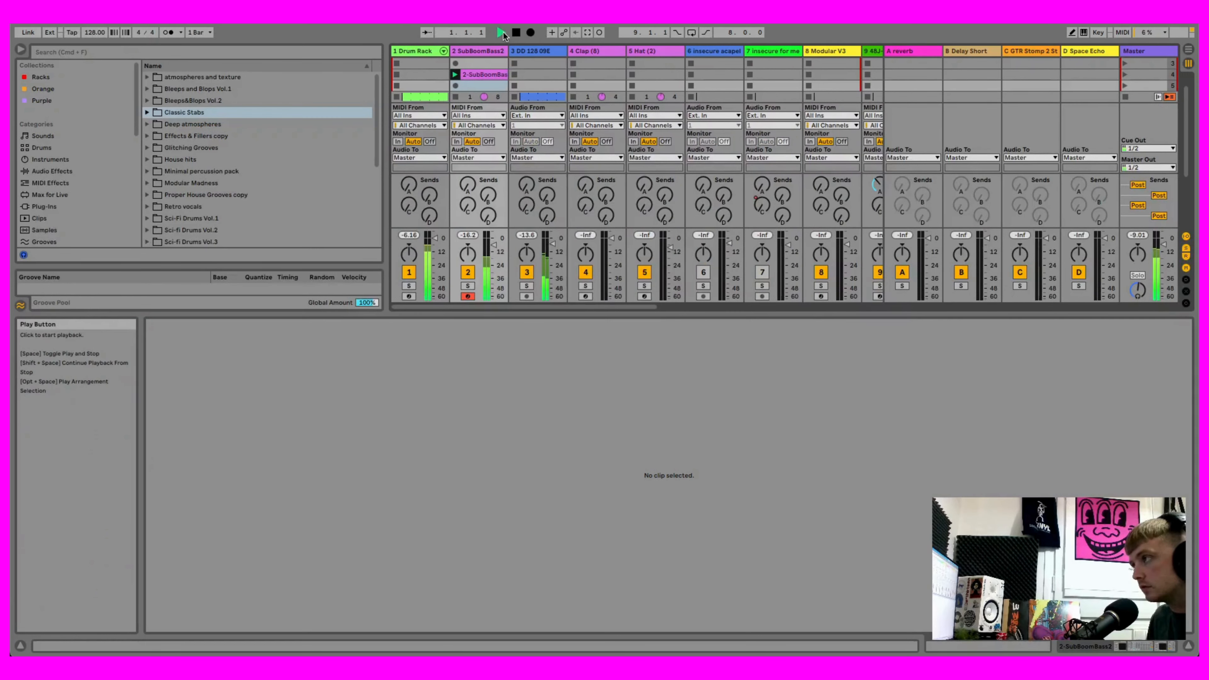
click(457, 96)
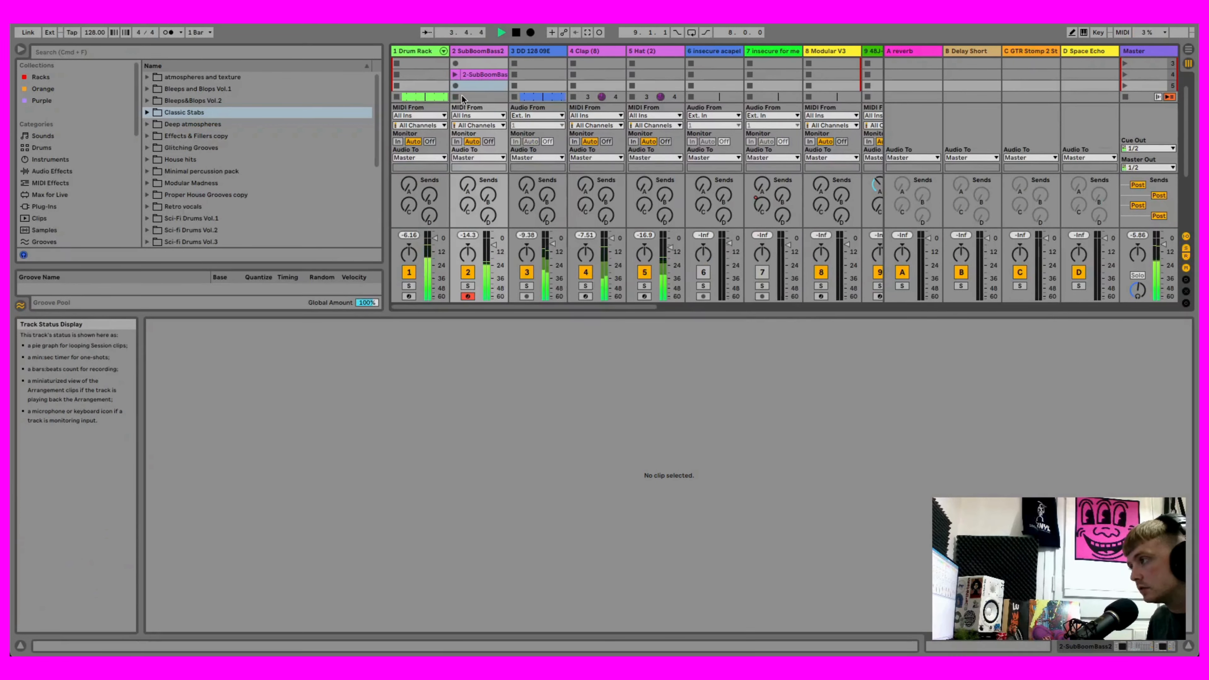
click(456, 85)
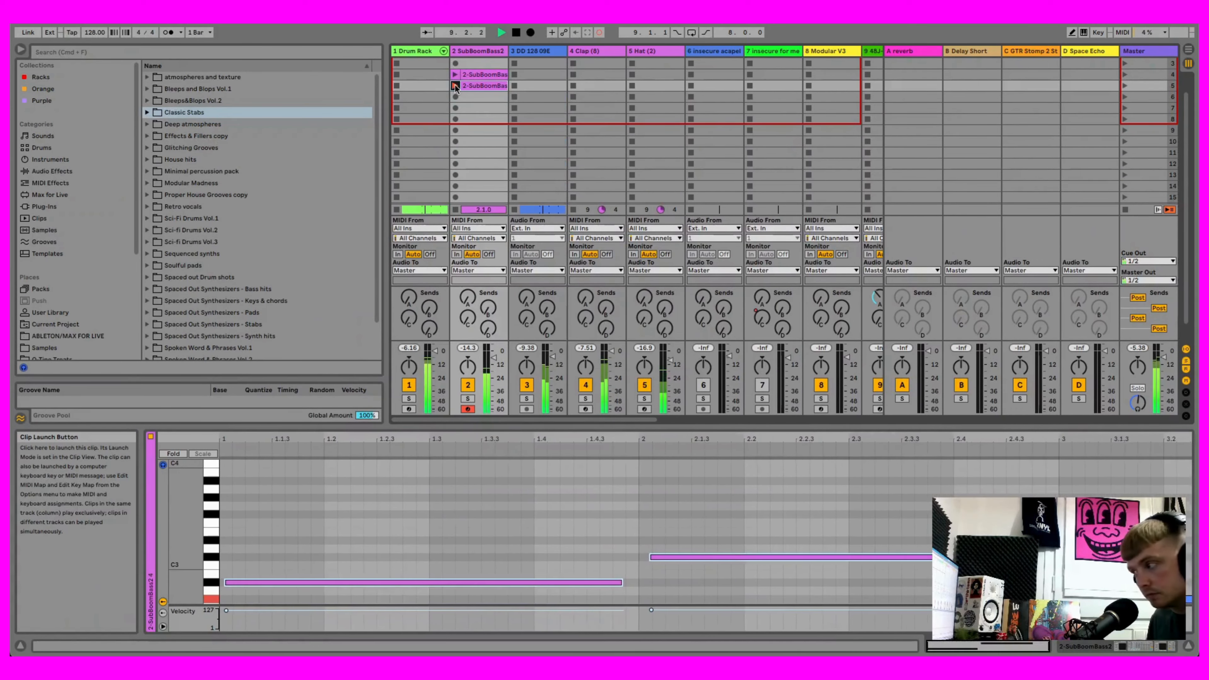
click(455, 86)
click(763, 595)
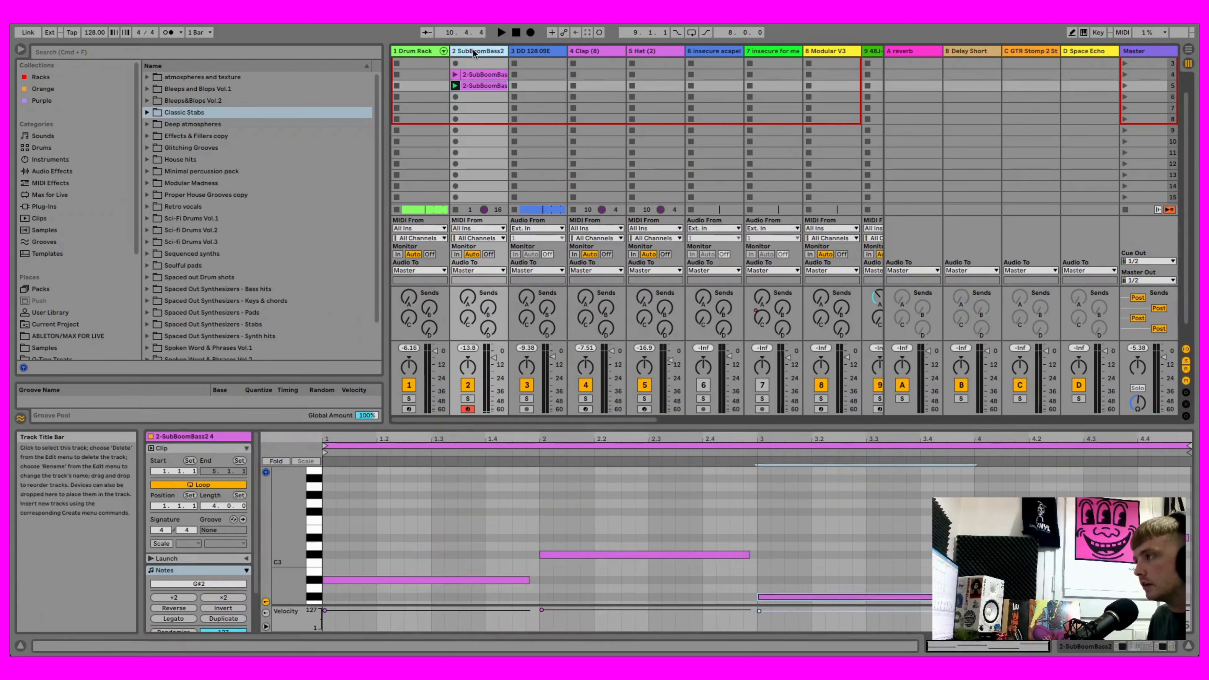
Step: Return to the SubBoomBass2 track's devices, inspect the synth's oscillator and preset settings, and close its window
click(483, 75)
click(481, 118)
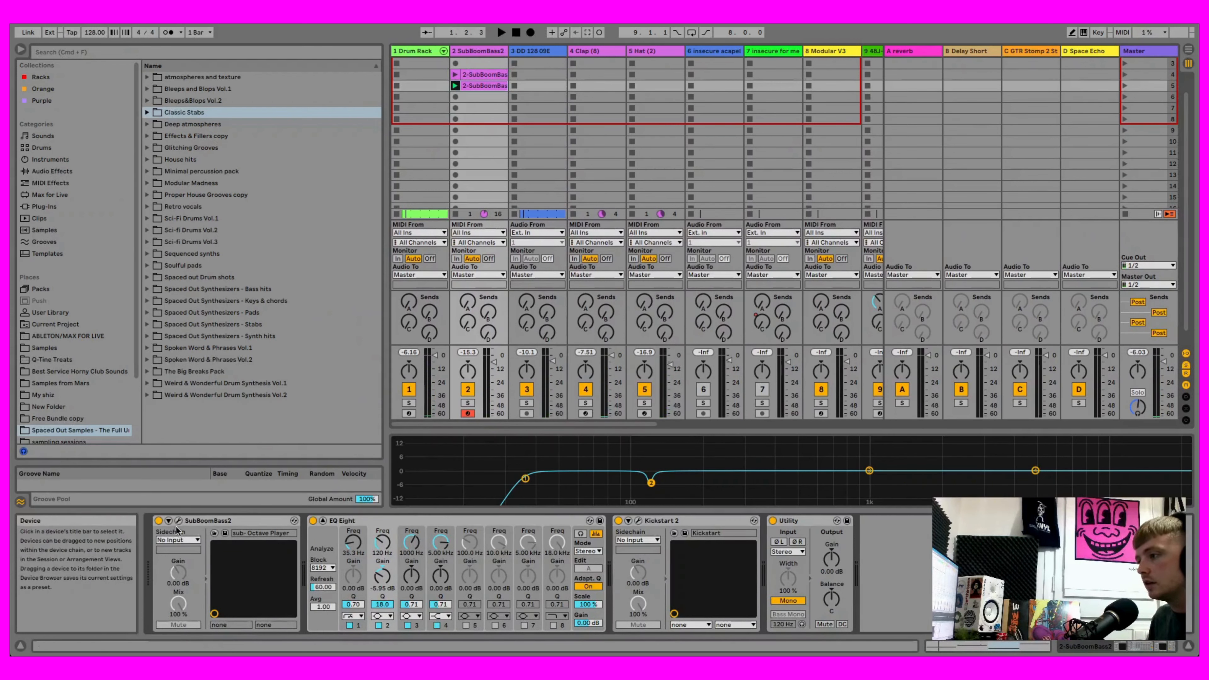
click(180, 521)
click(803, 261)
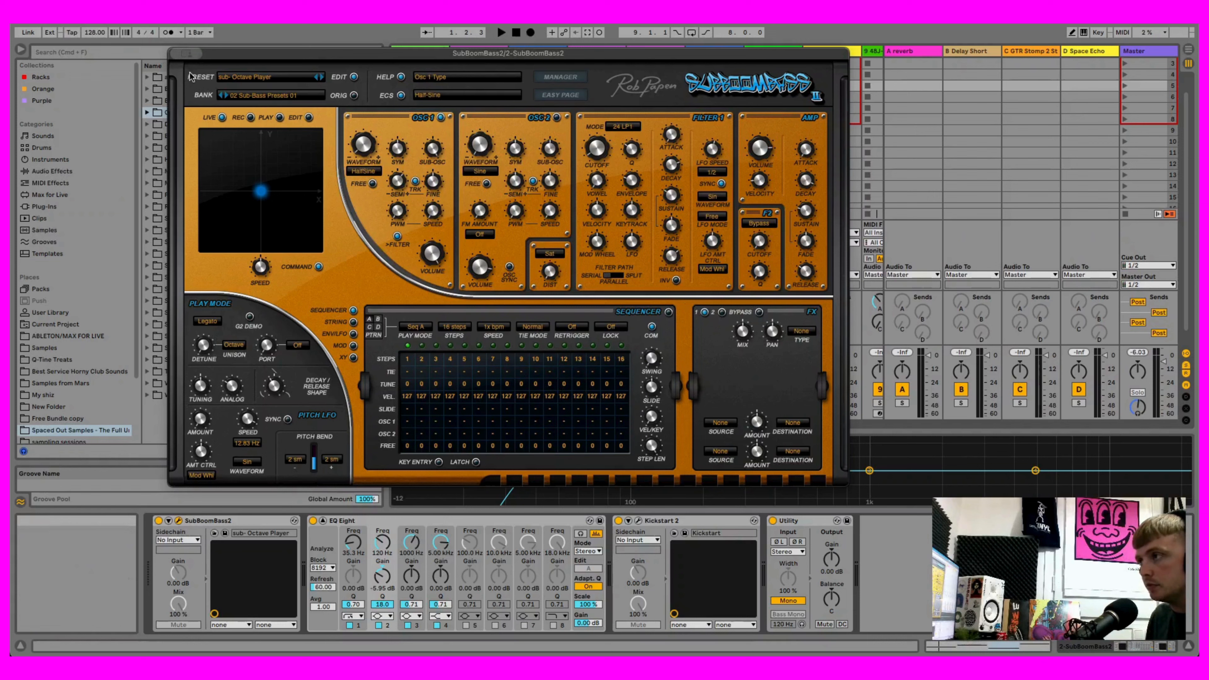
click(174, 53)
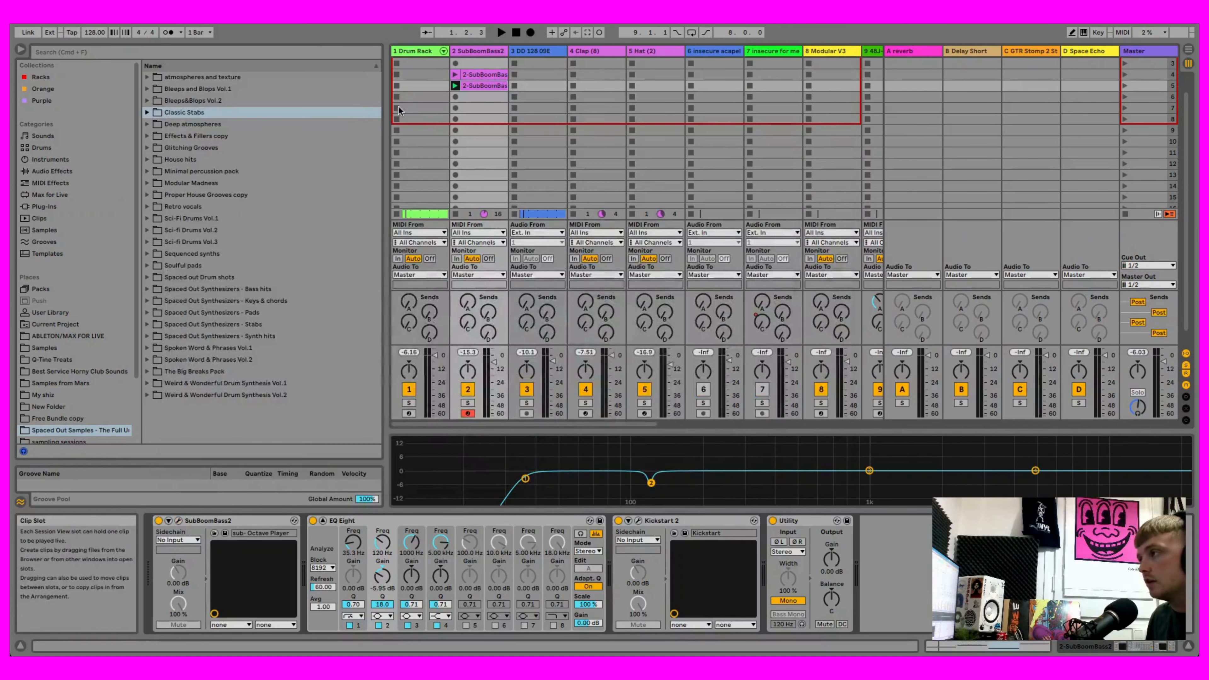
Step: Launch the new long-note bass clip, examine the synth's filter and oscillator settings while it plays, and stop playback
double_click(499, 85)
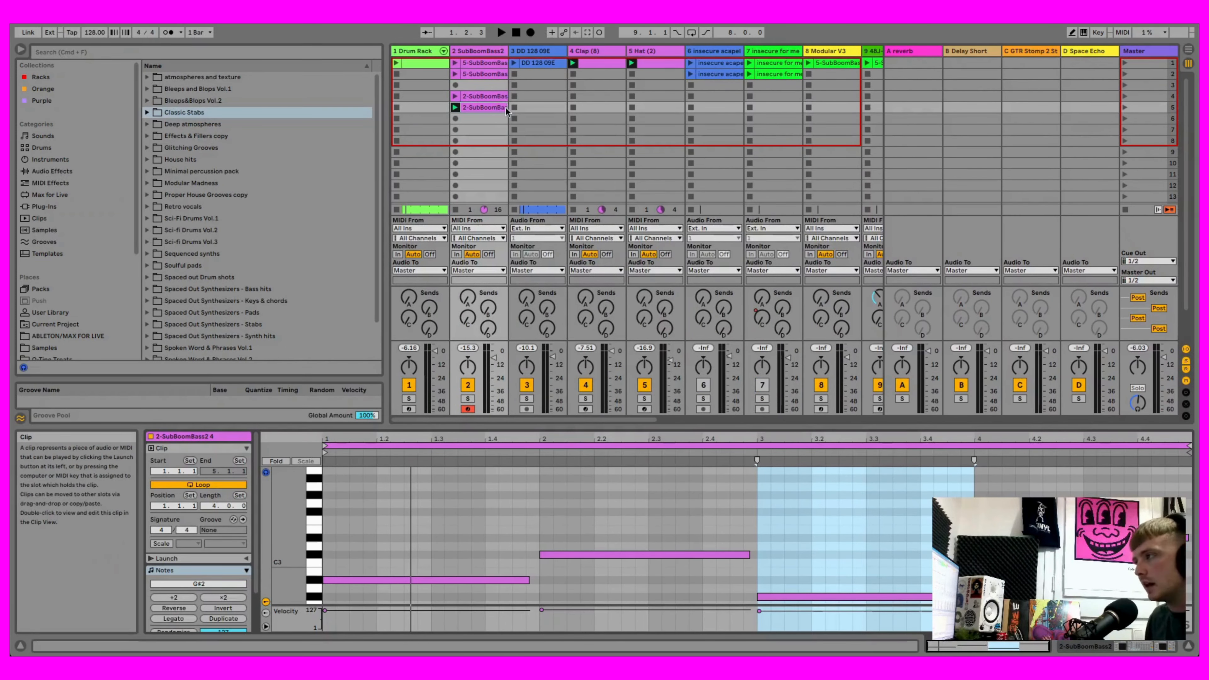
click(455, 109)
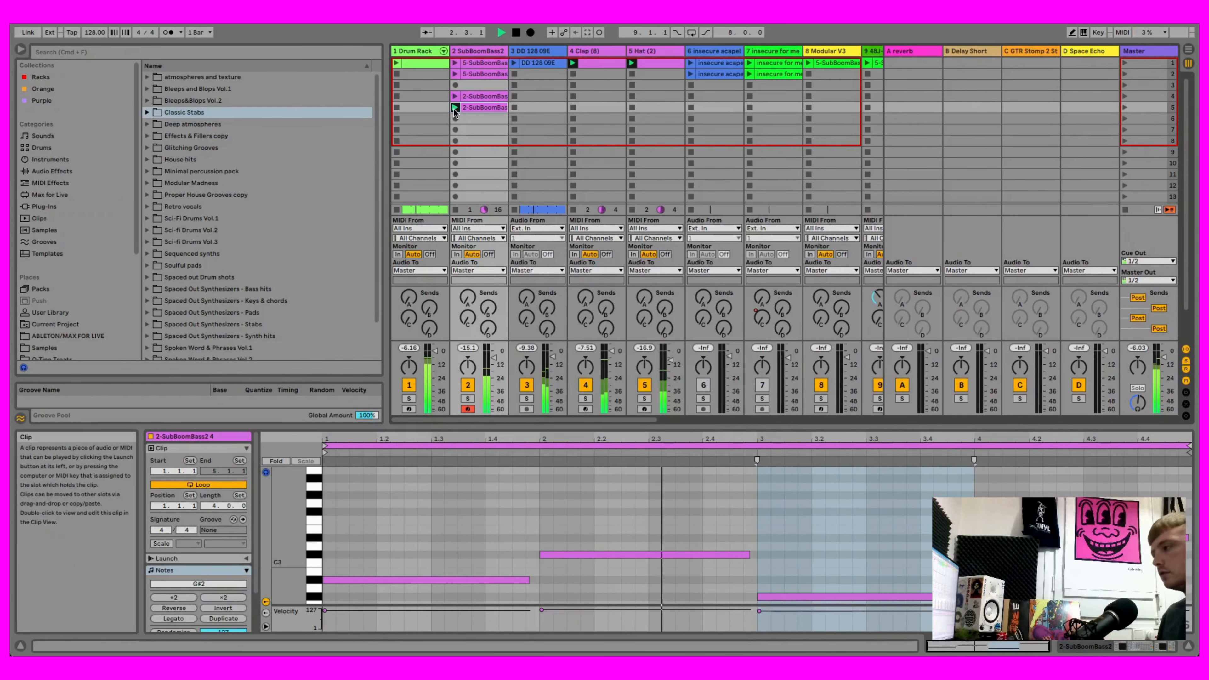
double_click(492, 52)
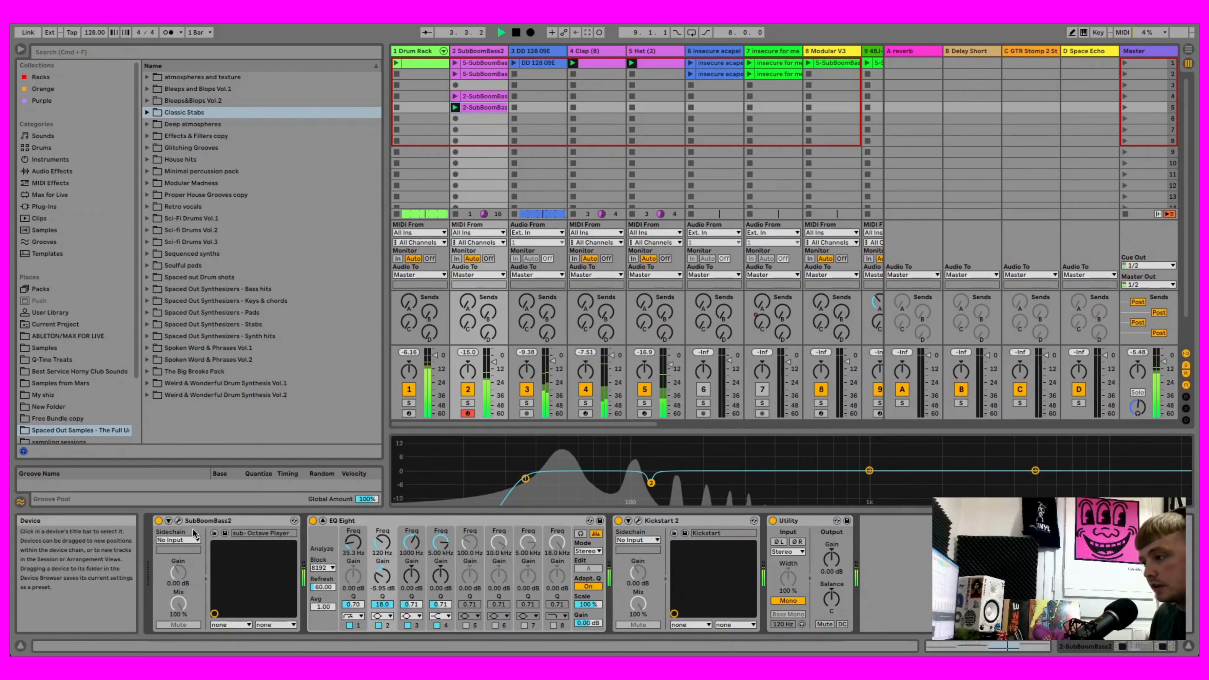
click(179, 520)
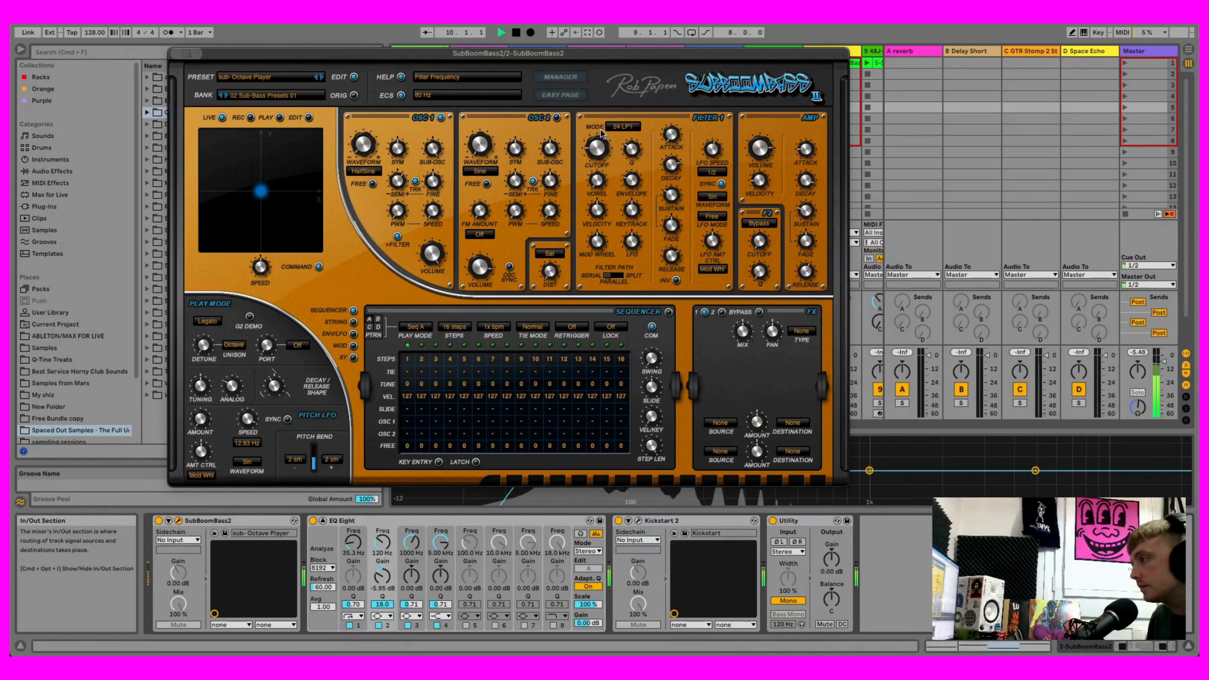
drag(672, 167, 672, 135)
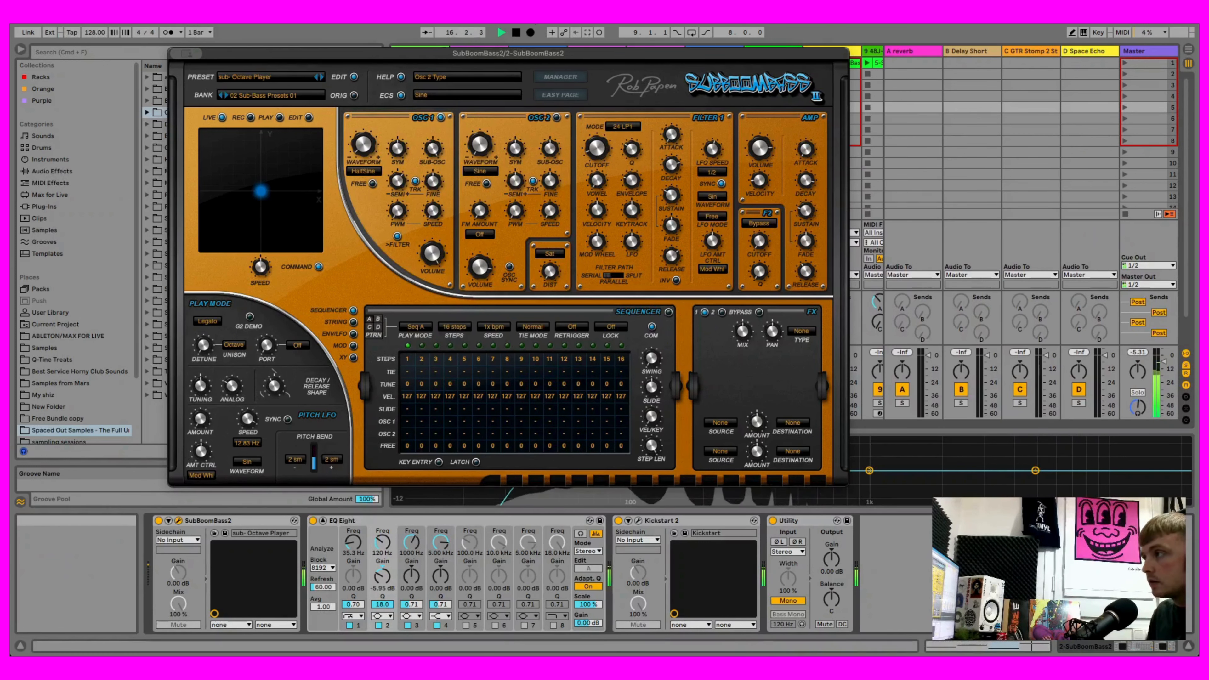
key(super+alt+p)
key(space)
Step: Reopen the two-bar bass clip in slot 4, launch it and enlarge its note editor
double_click(475, 97)
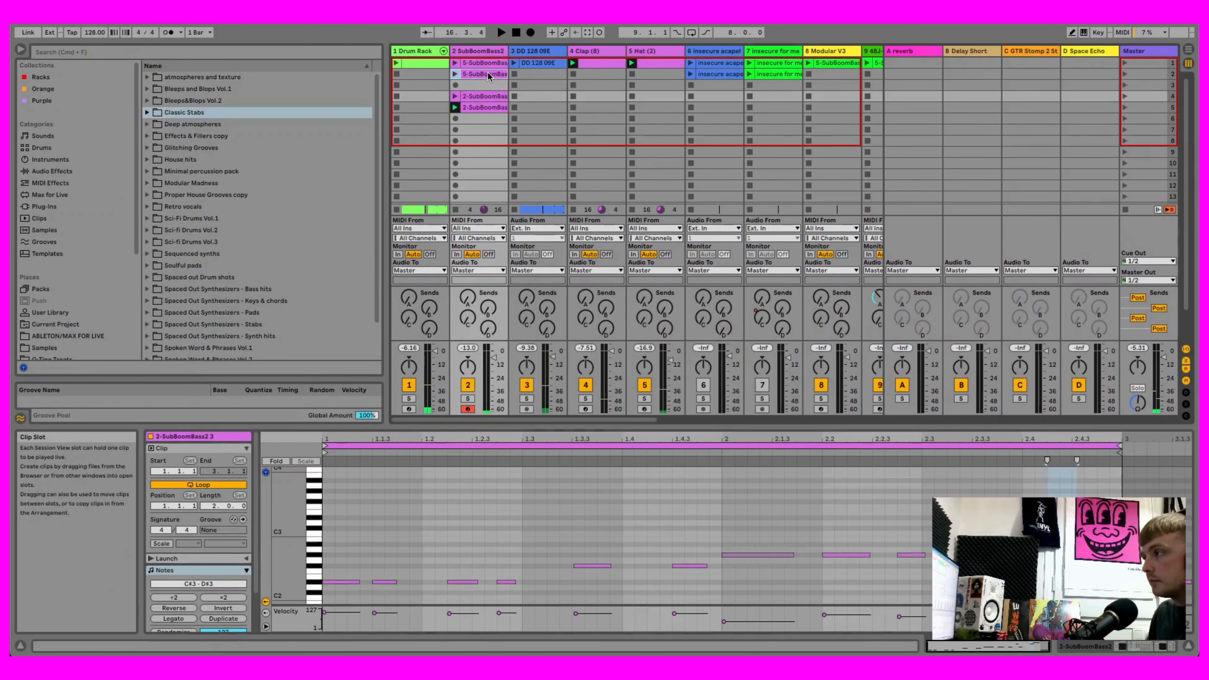
click(488, 72)
click(486, 85)
click(481, 97)
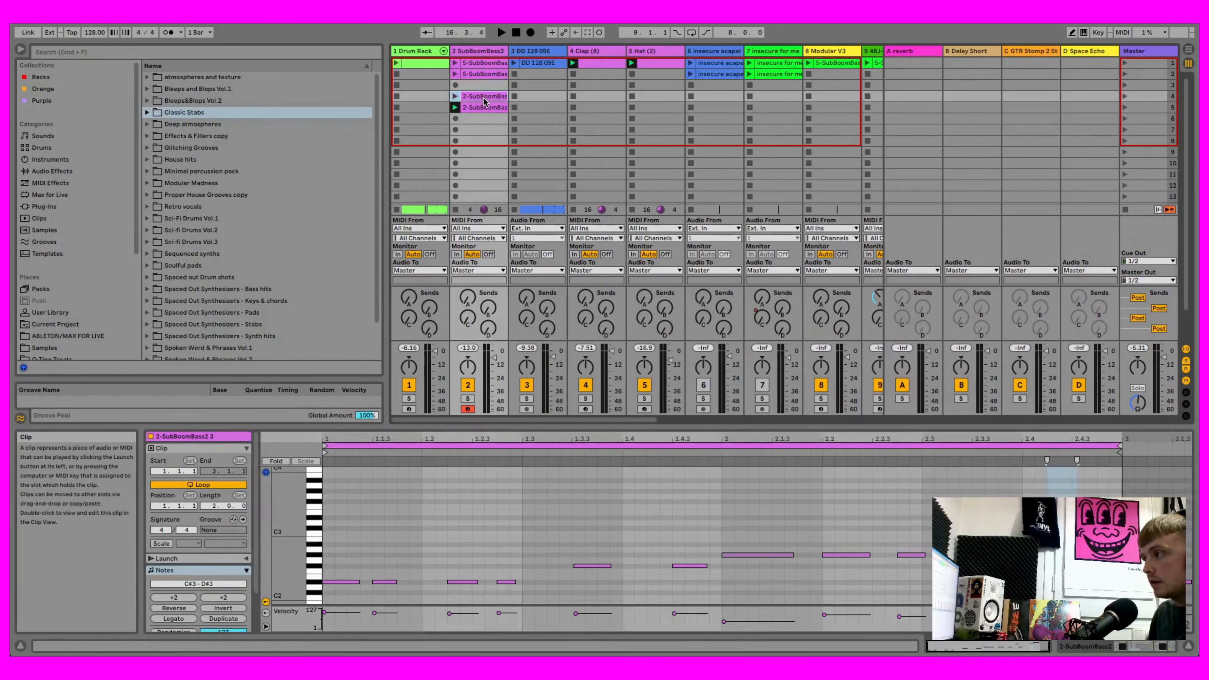
click(456, 97)
drag(669, 426, 669, 334)
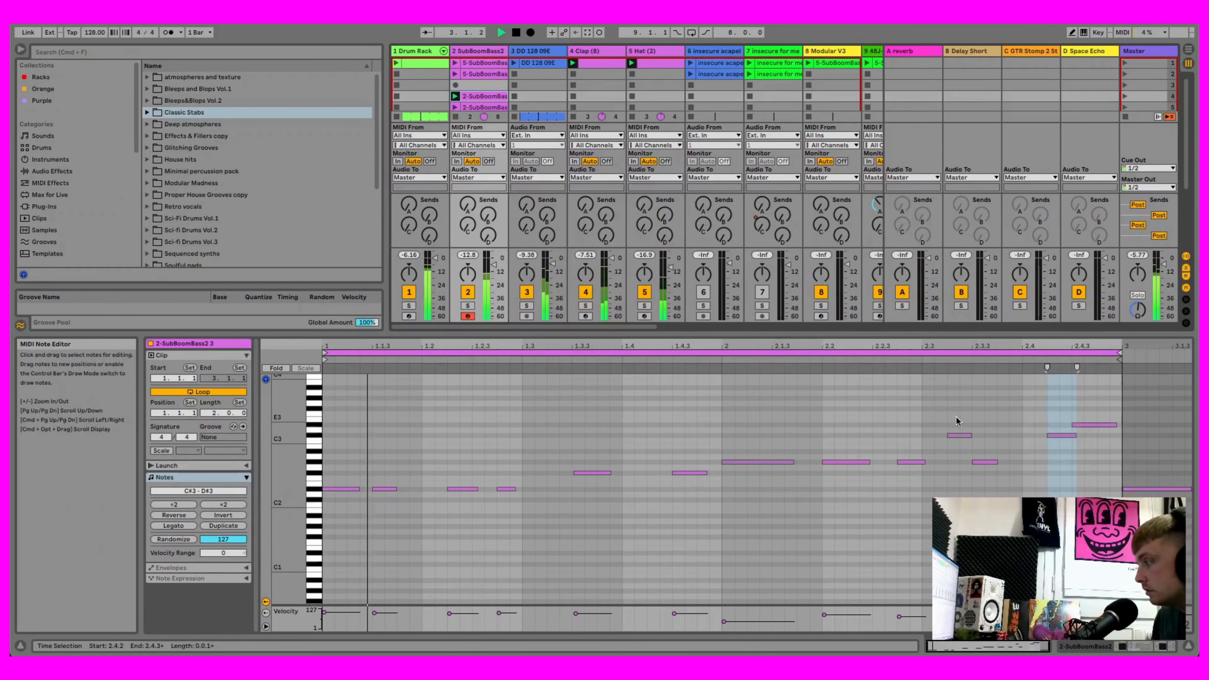
Step: Check the velocities of the last two notes in the two-bar bass clip and stop playback
click(1049, 617)
click(1073, 618)
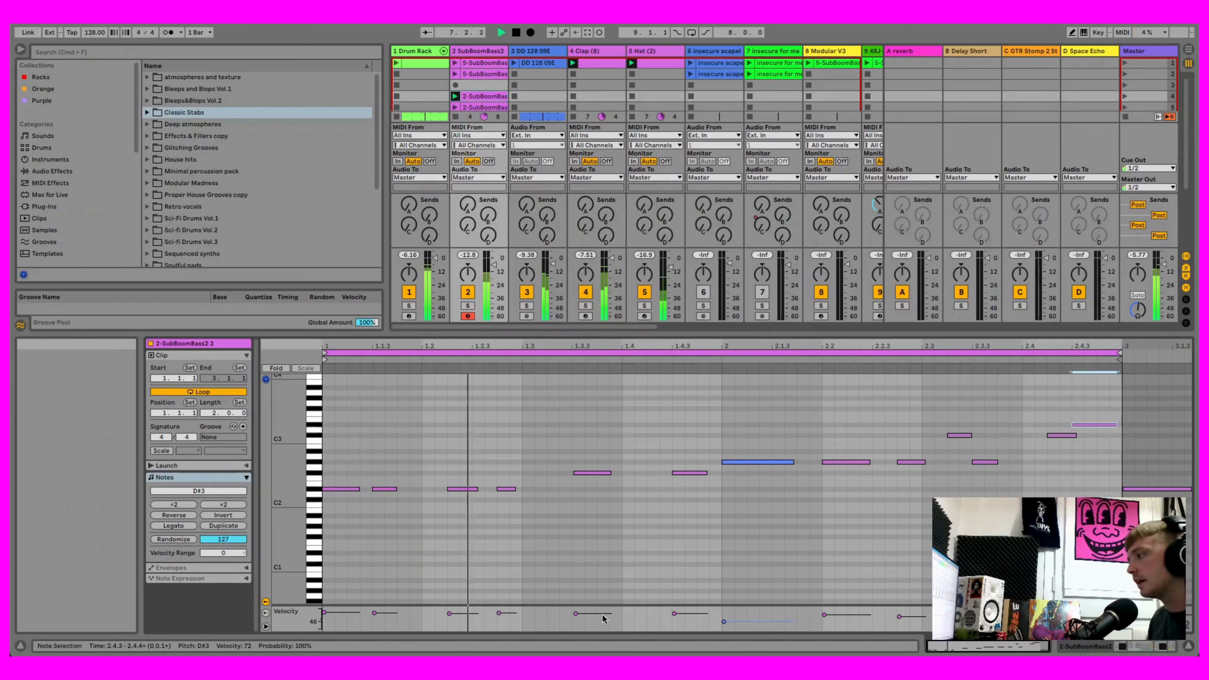
click(896, 524)
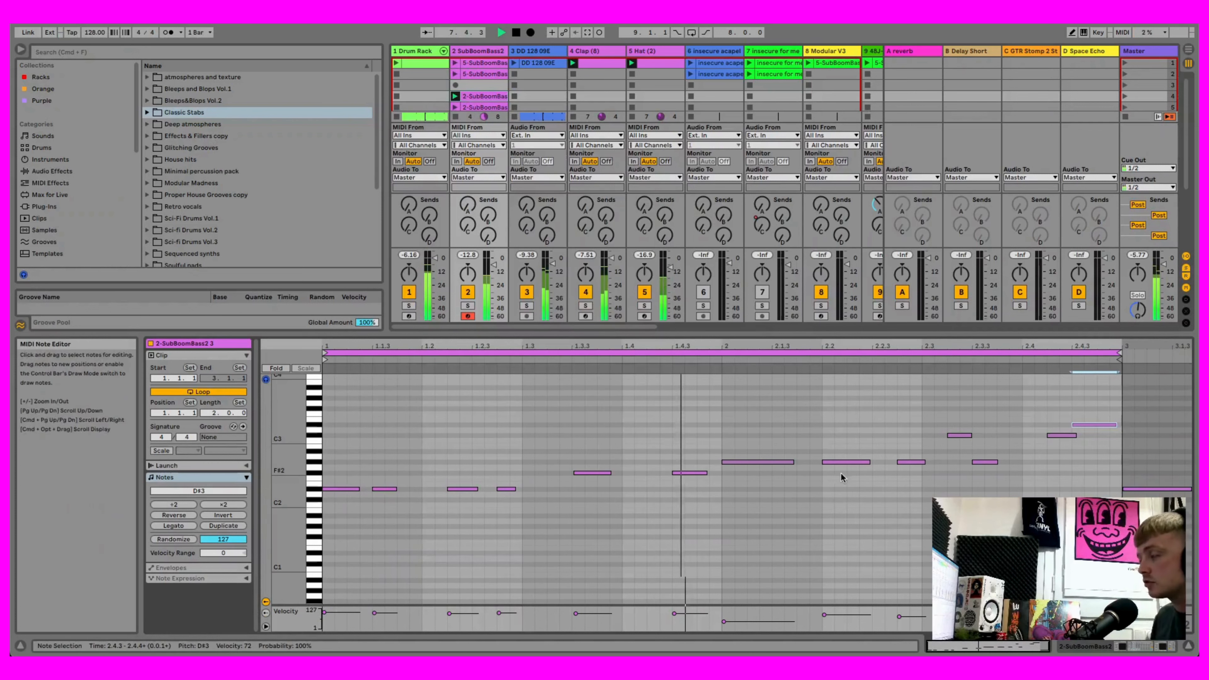
click(516, 32)
Step: Create a one-bar clip in slot 6 of SubBoomBass2 with C2 notes at 1.1.3, 1.2.2 and a longer one at 1.3.3, and launch it
drag(538, 333, 580, 280)
double_click(473, 118)
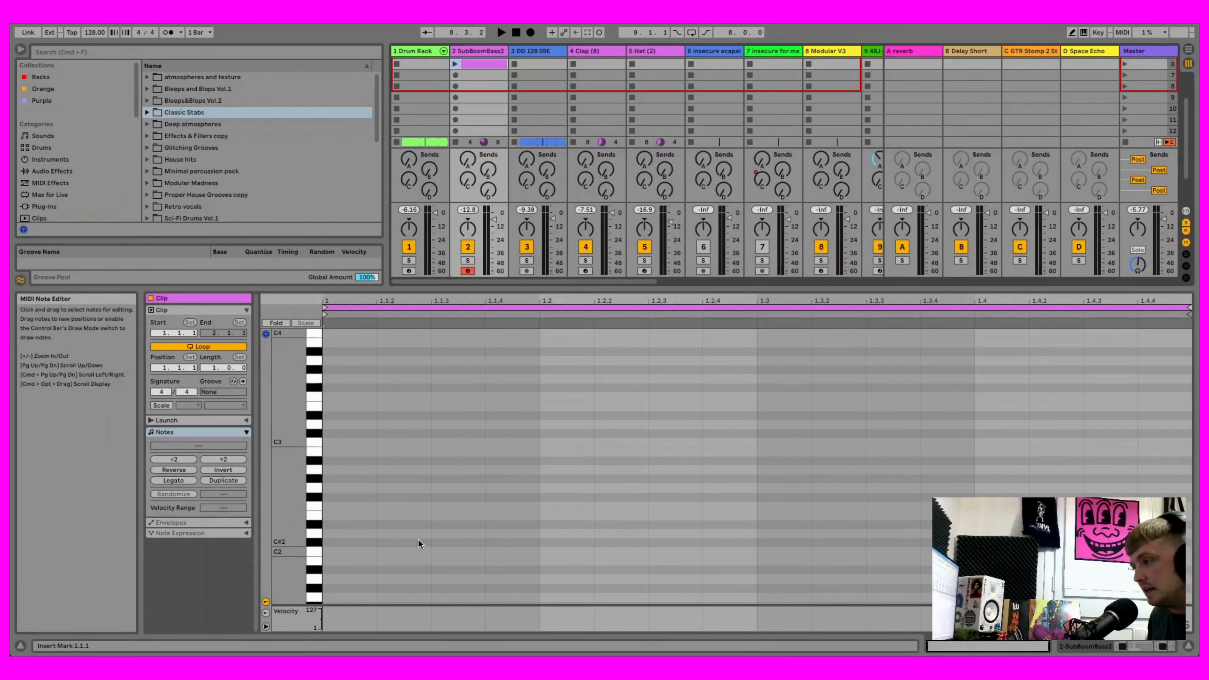
double_click(442, 552)
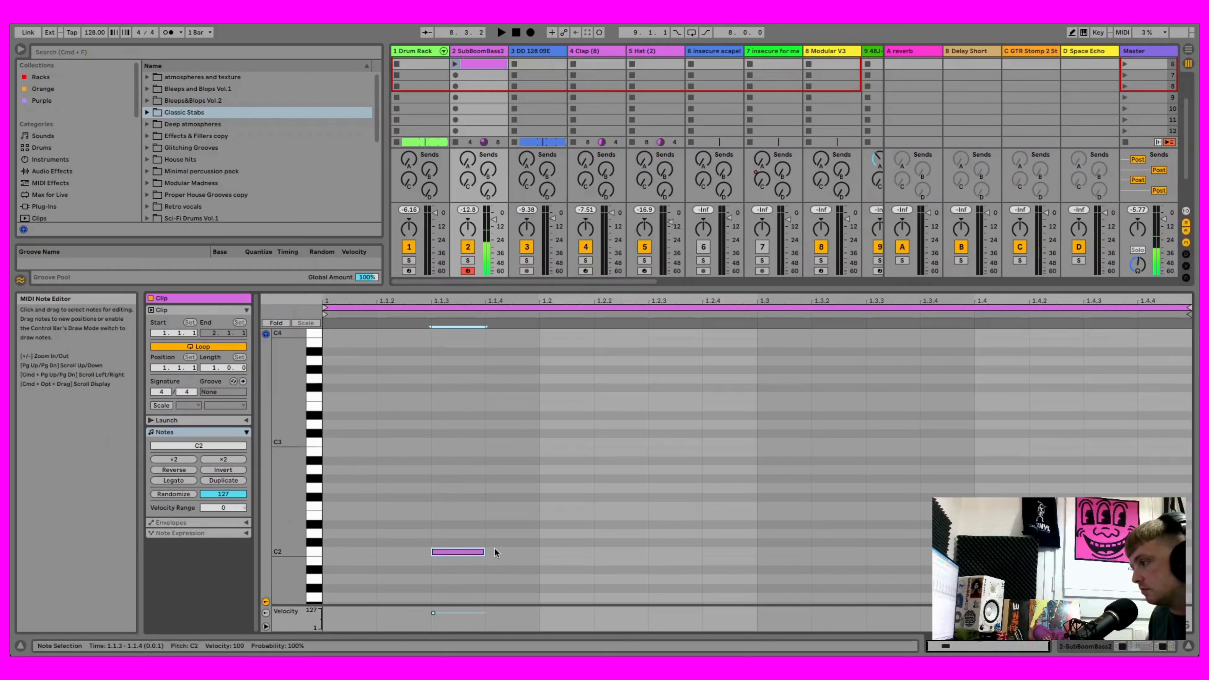
drag(485, 551, 497, 551)
double_click(621, 550)
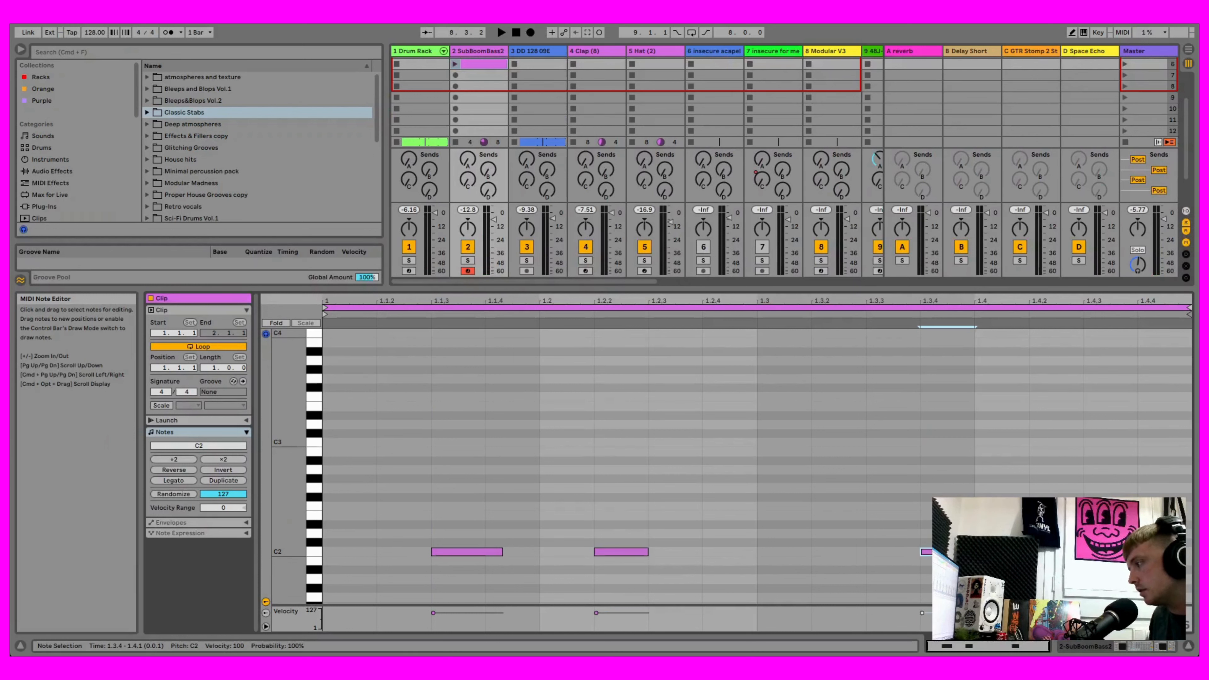
drag(974, 552, 1138, 551)
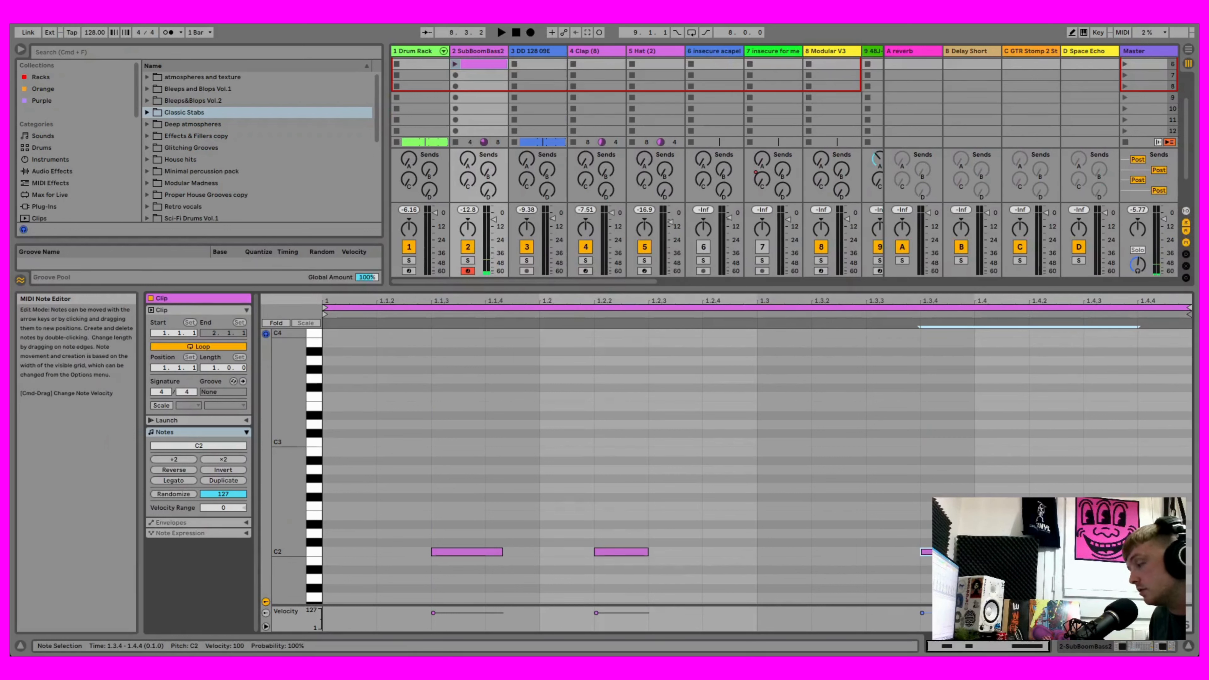
click(456, 64)
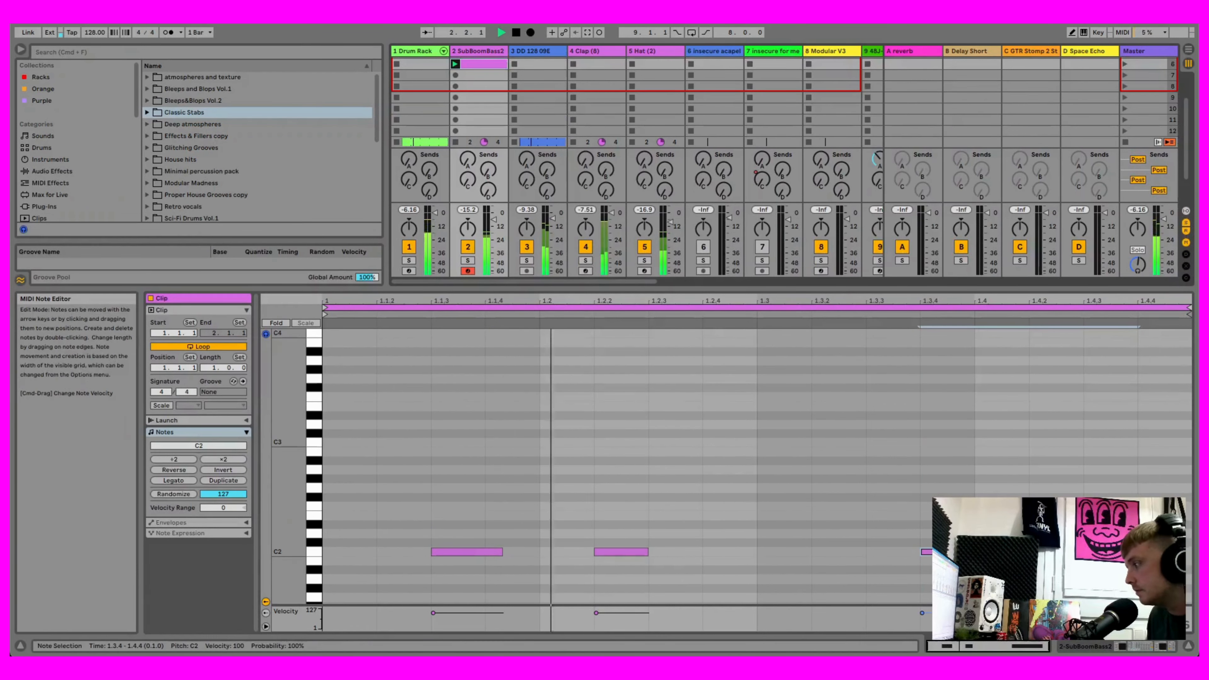
drag(971, 552, 921, 555)
Step: Open the SubBoomBass2 synth window, examine its filter and oscillator settings while the clip plays, and close it
double_click(480, 51)
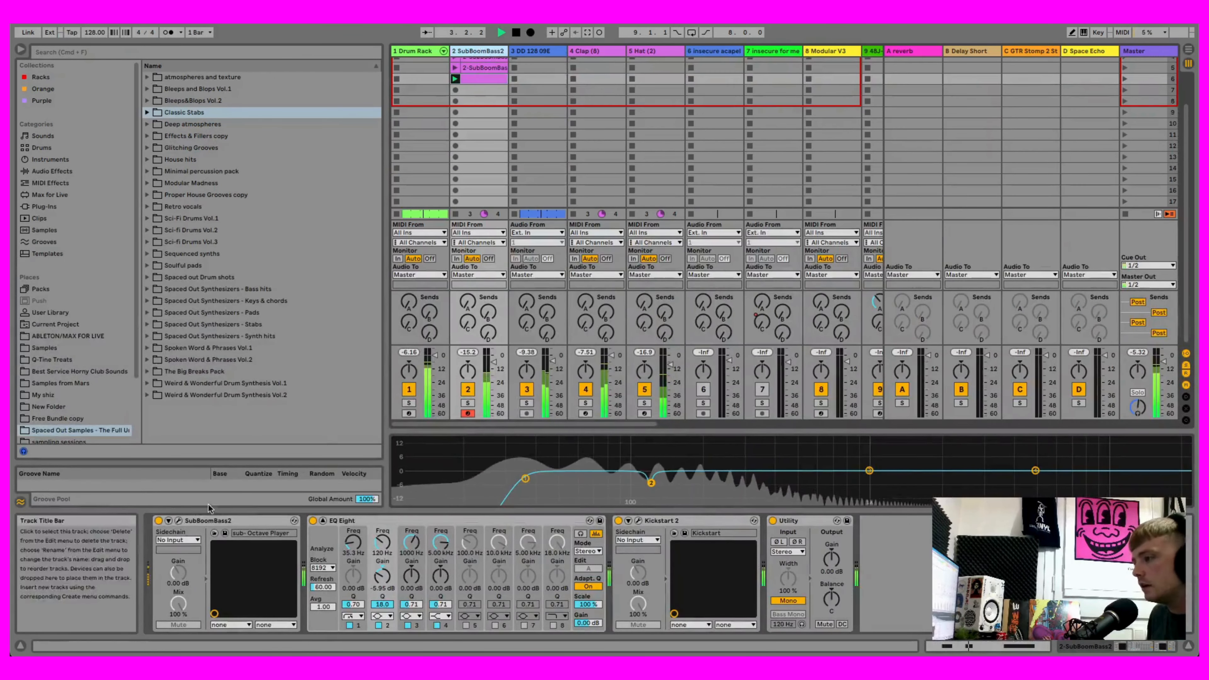
click(178, 520)
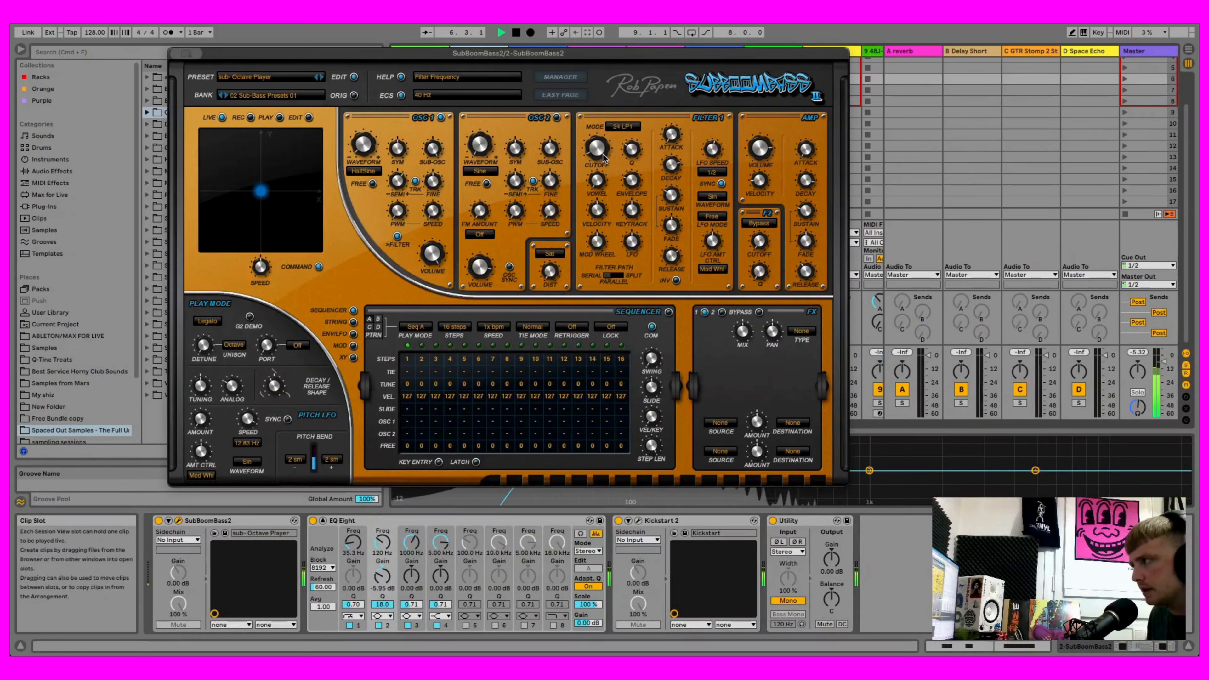
drag(629, 179, 631, 184)
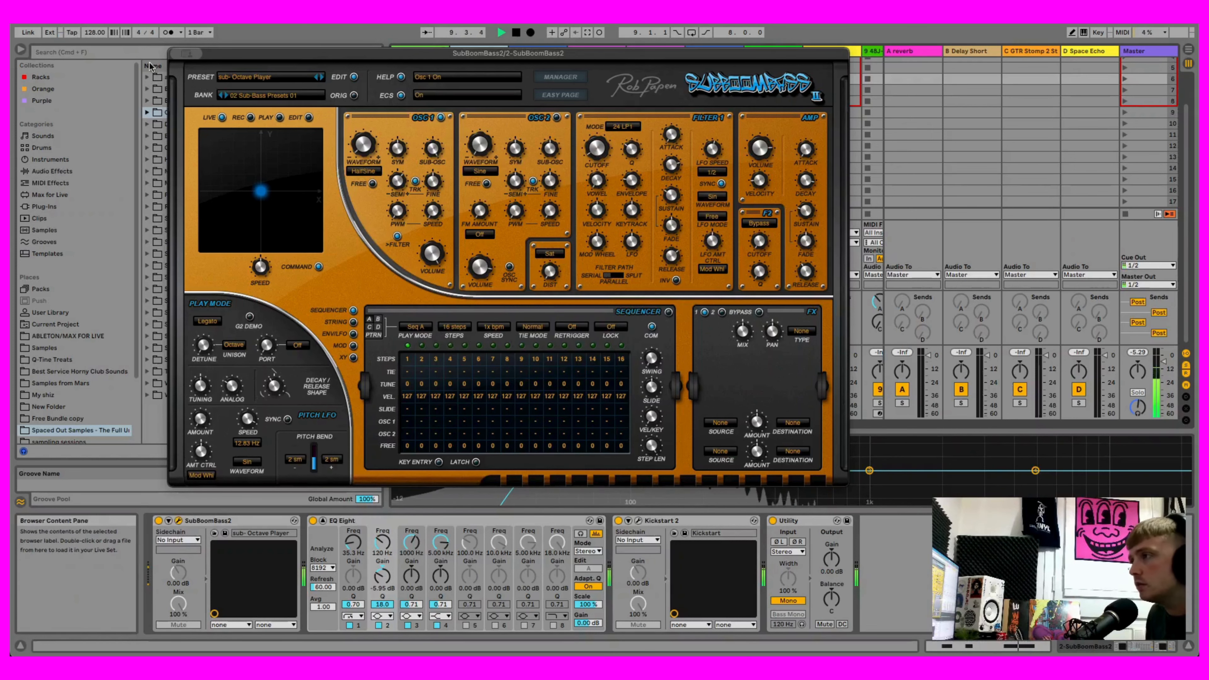
click(175, 53)
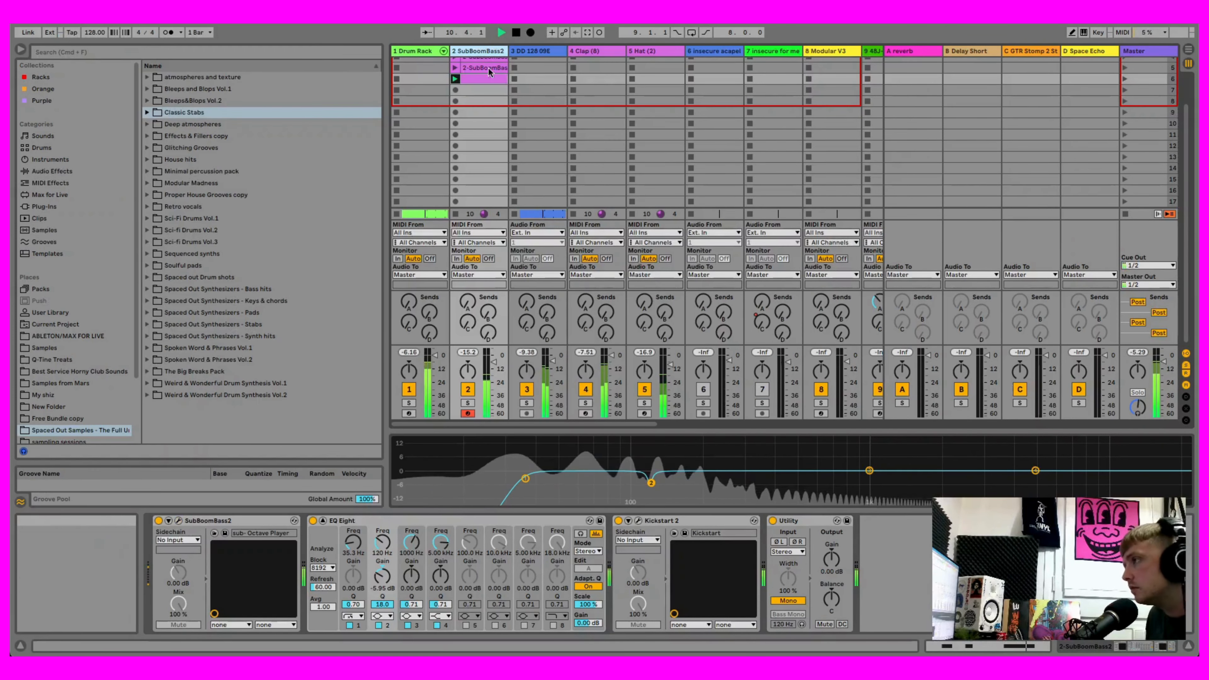
Step: Reopen the slot 6 clip, add a short extra bass note and place it on F2 at 1.4.3
double_click(487, 77)
double_click(823, 580)
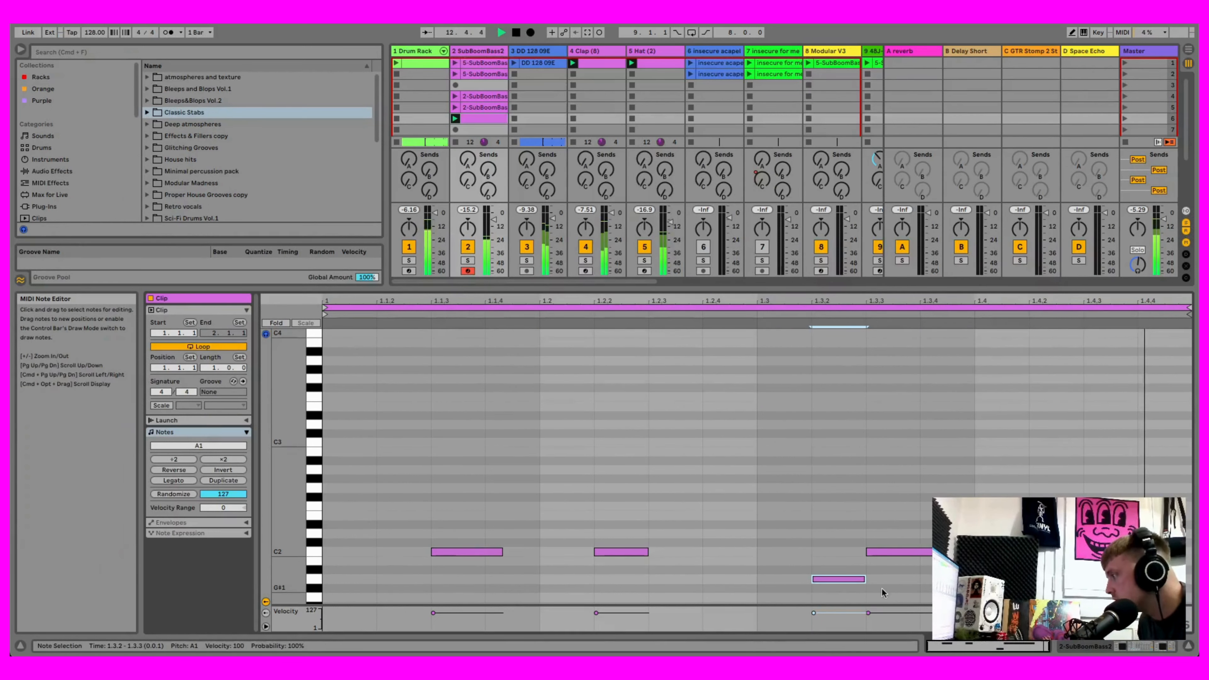
click(899, 552)
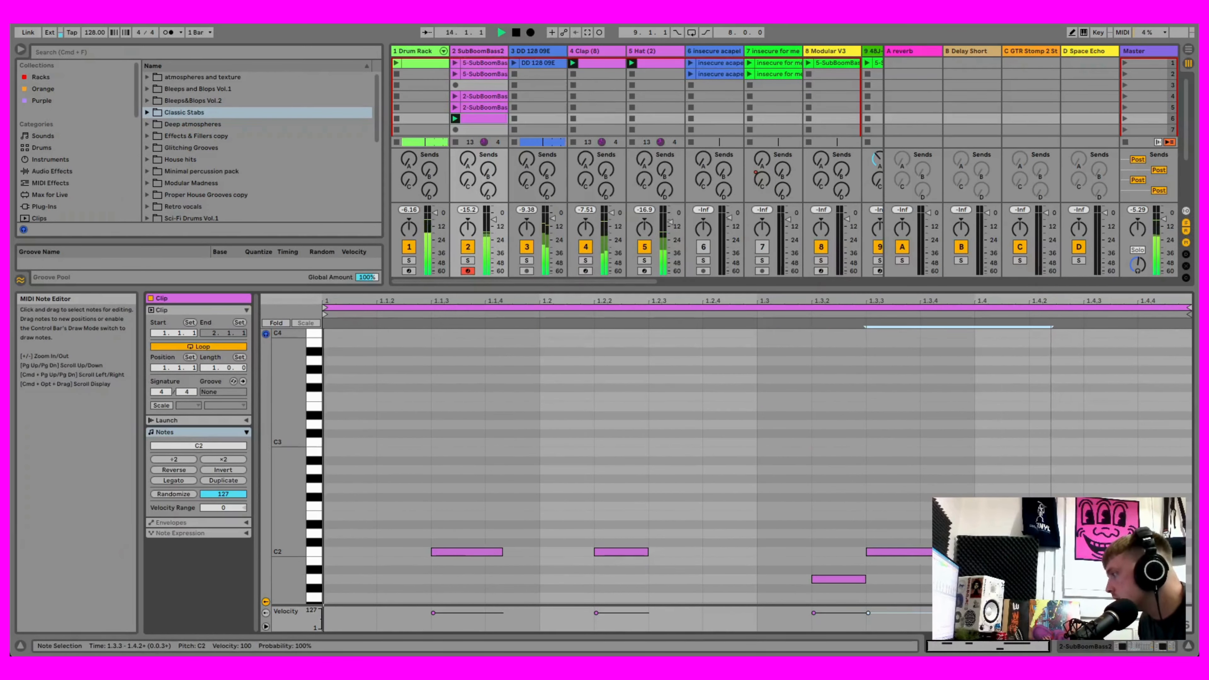
drag(834, 579, 1094, 506)
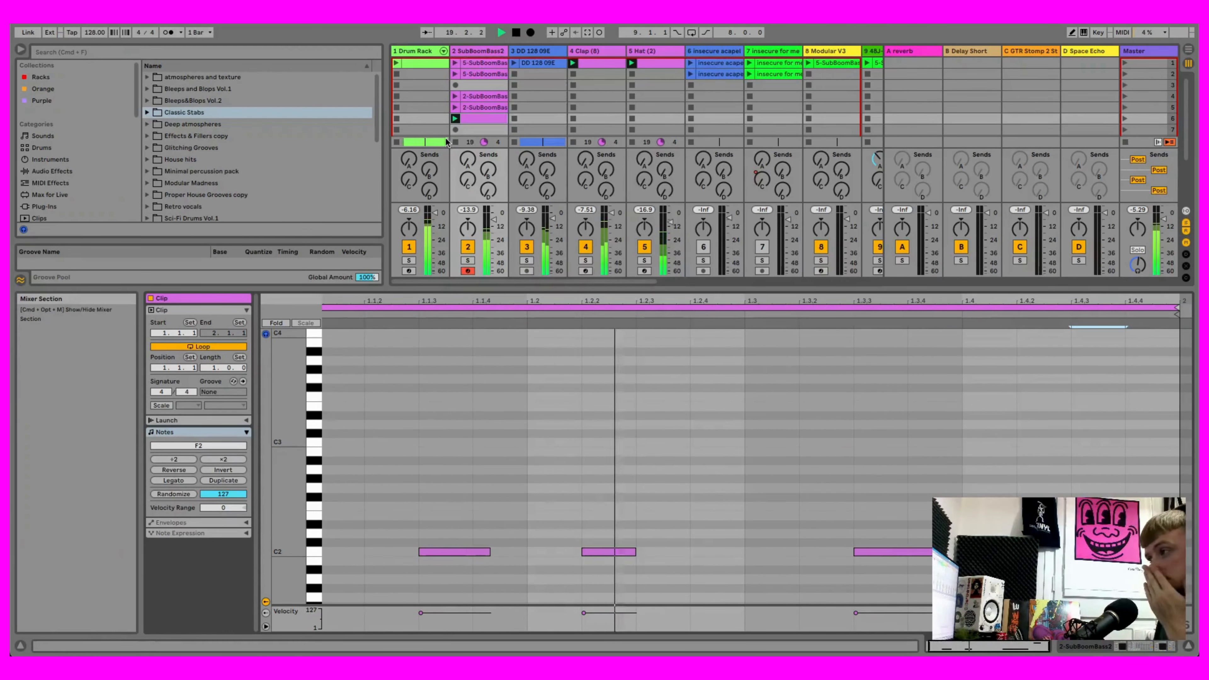
Step: Compare the notes of the bass clips in slots 4, 5 and 6, and stop playback
click(493, 106)
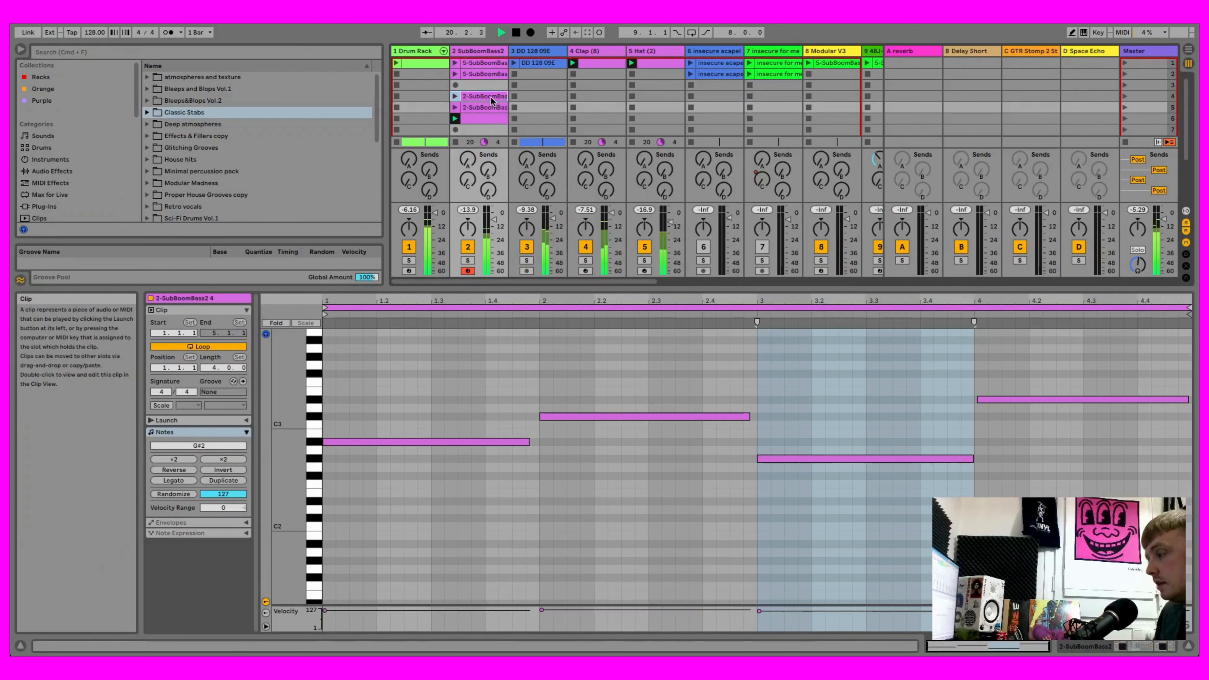
click(491, 98)
click(493, 107)
click(493, 118)
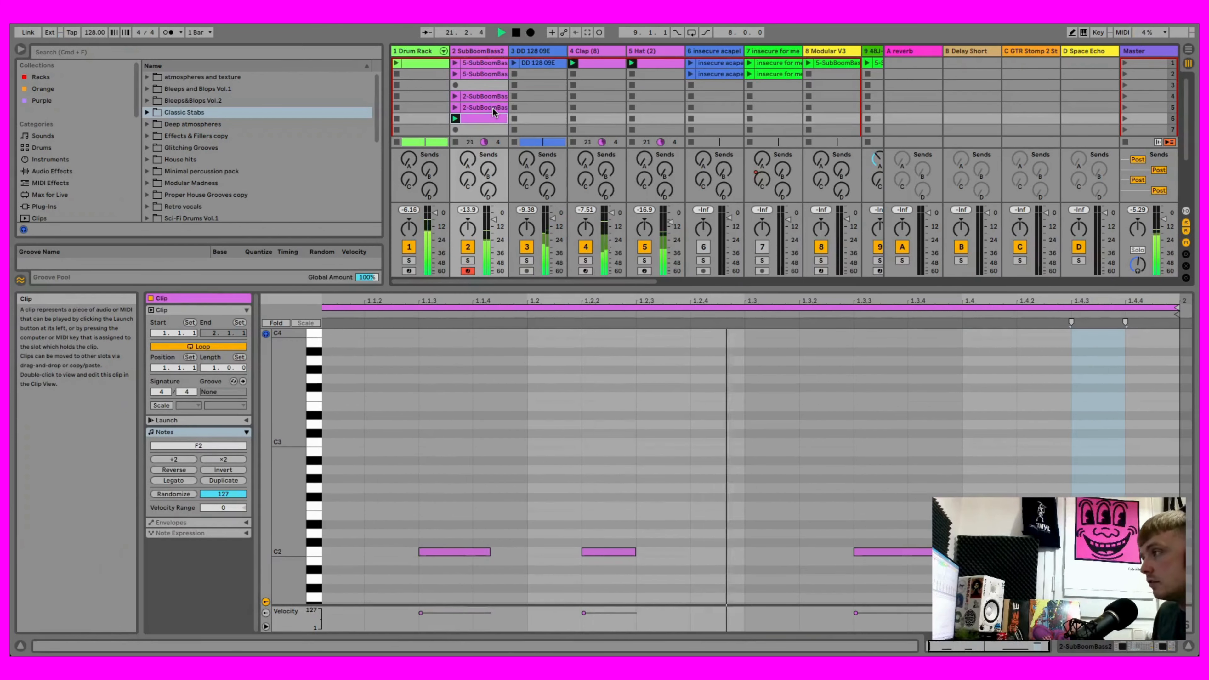
click(516, 32)
Step: Create an empty one-bar clip in slot 7 of the SubBoomBass2 track and set its fixed note grid to 1/32
double_click(470, 131)
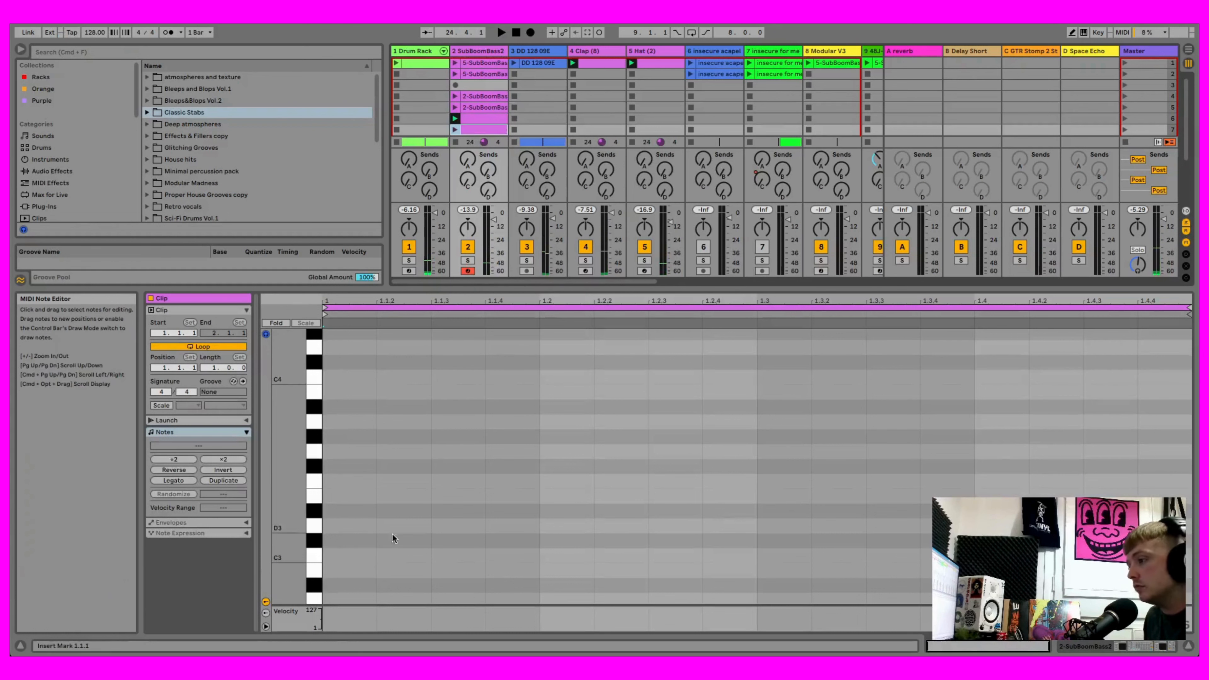
drag(299, 559, 298, 476)
right_click(388, 515)
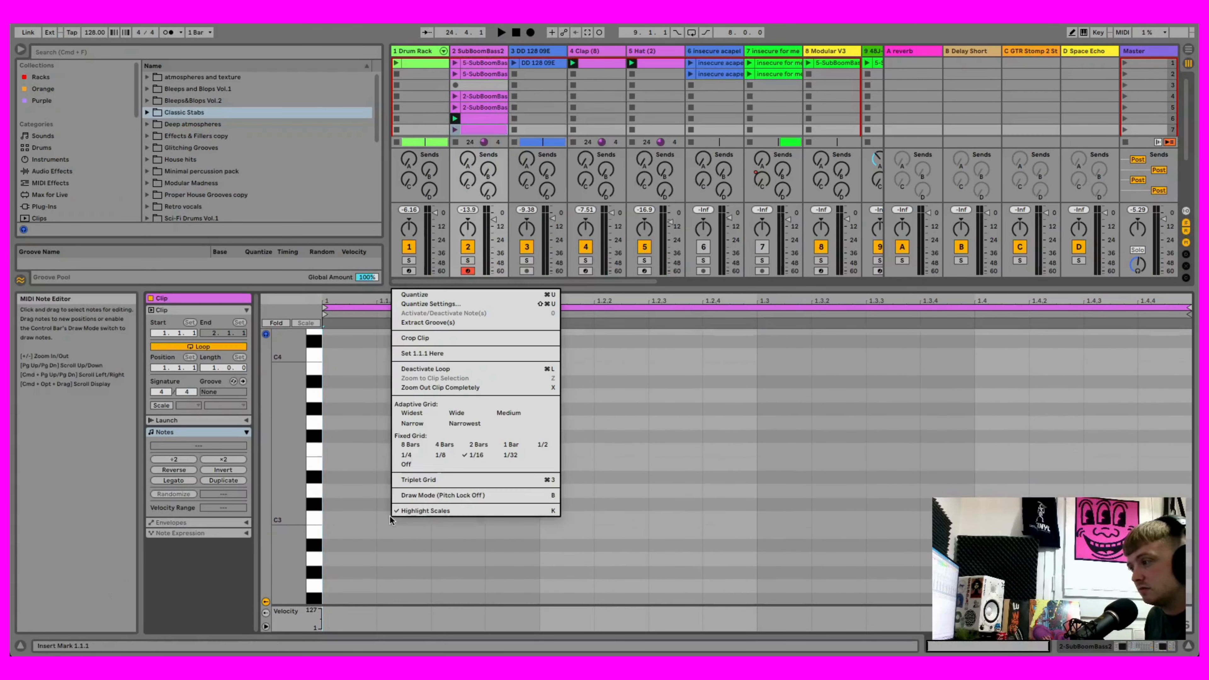
click(509, 456)
drag(293, 492, 293, 486)
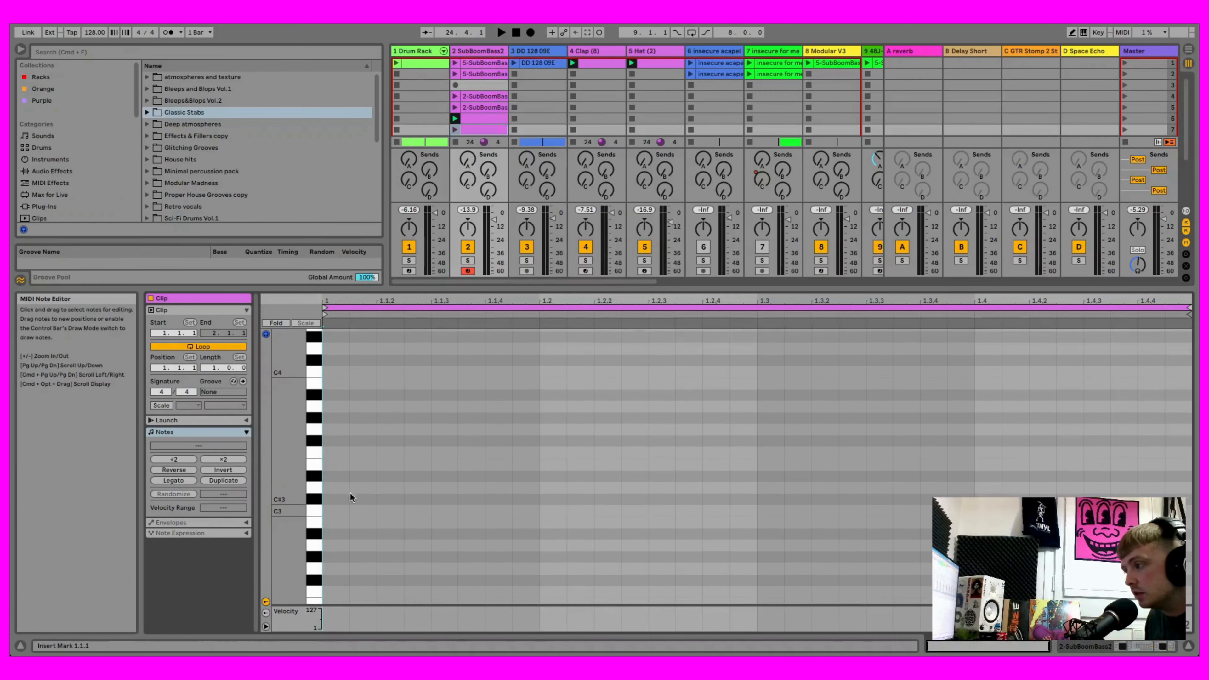
Step: Draw short C#3 notes at 1.1.2, 1.1.3, 1.1.4 and 1.2.3, plus a D#3 note stretched from 1.3.3 to midway through 1.4.4
double_click(381, 499)
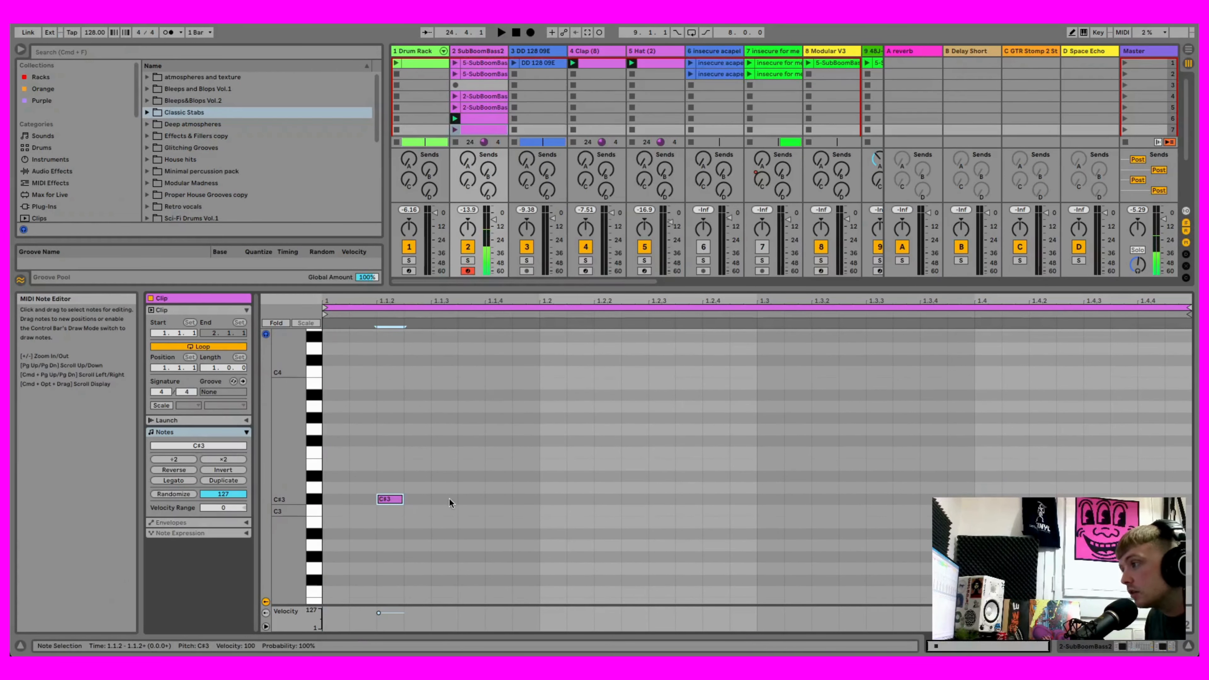
double_click(447, 499)
double_click(498, 499)
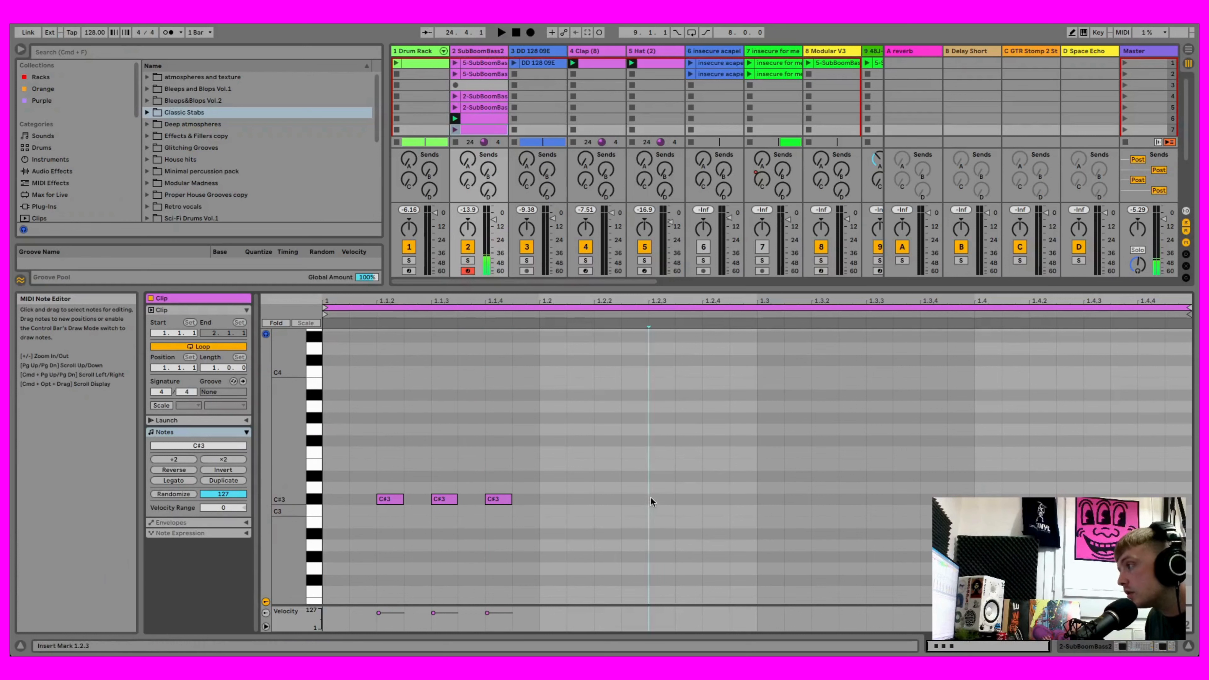
double_click(662, 499)
double_click(867, 476)
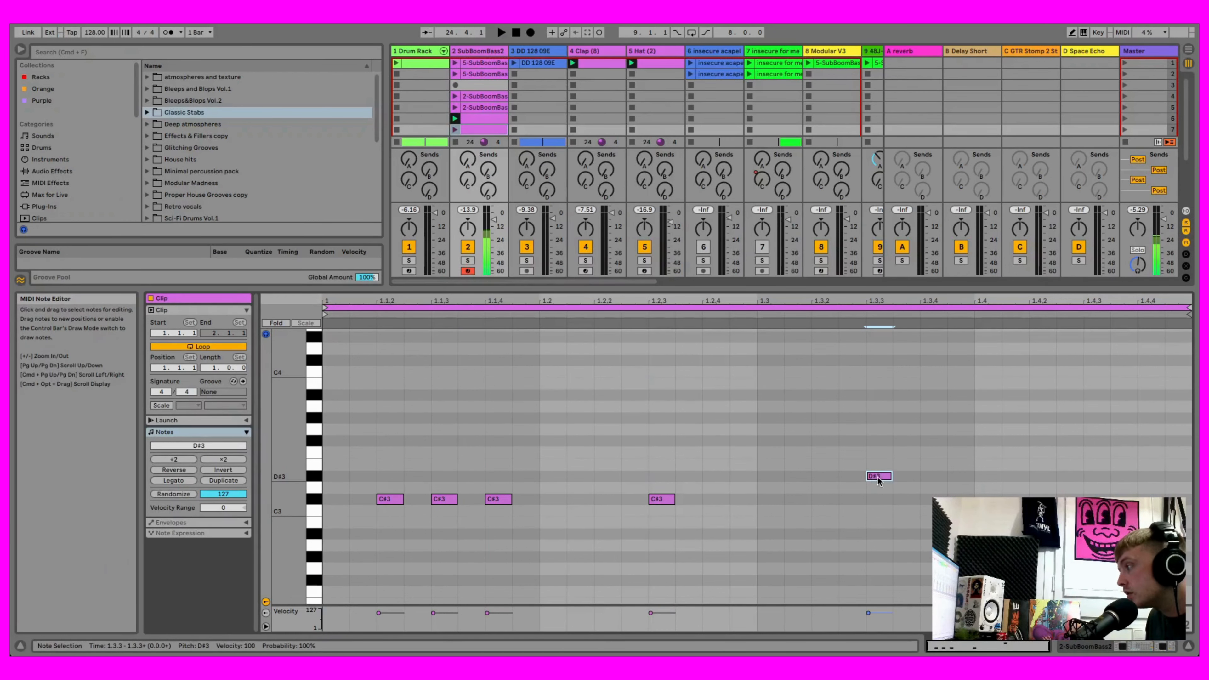
drag(890, 476, 1165, 476)
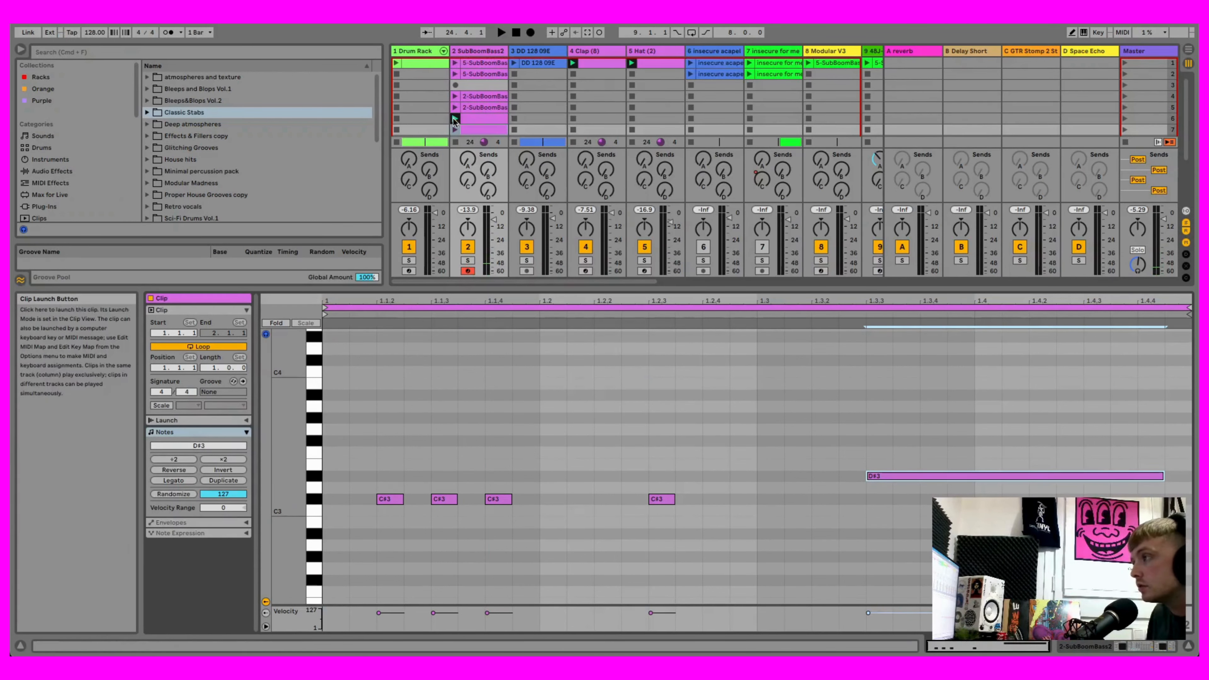
Step: Launch the slot 7 clip and lower its long D#3 note to A#2
click(456, 119)
click(455, 129)
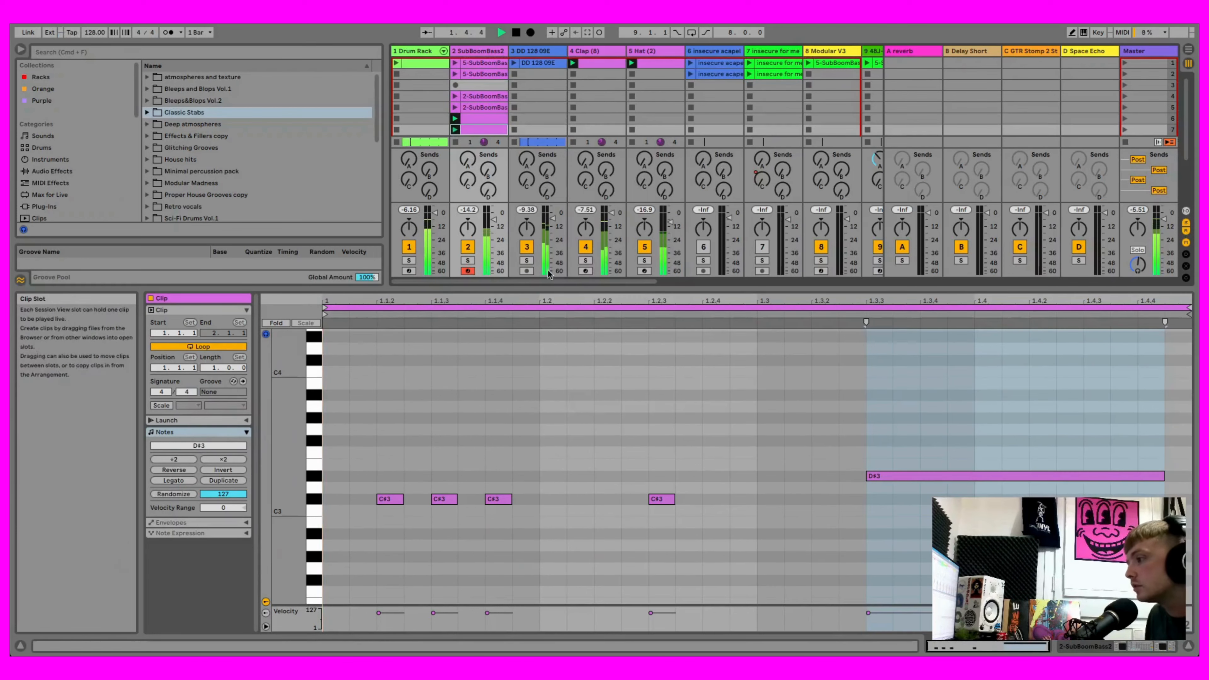
drag(924, 477, 925, 542)
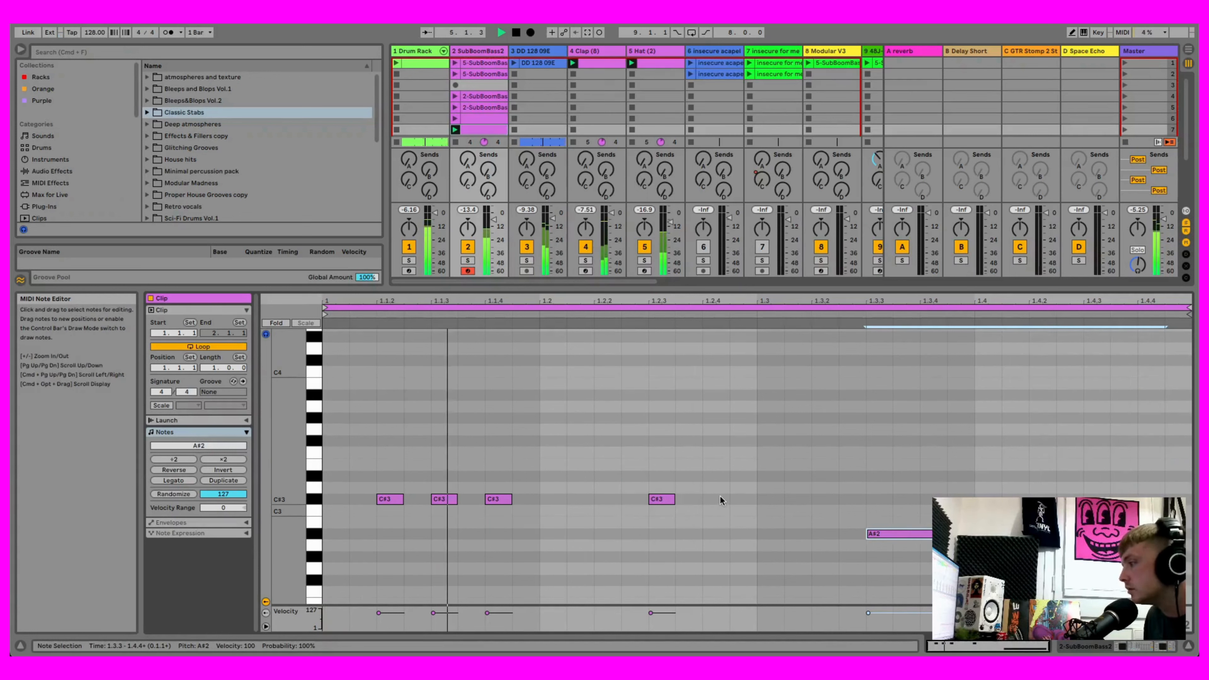
Step: Transpose the four short notes down to C3, and lower the long note to A2 with a length of one beat
drag(720, 499, 372, 504)
key(Down)
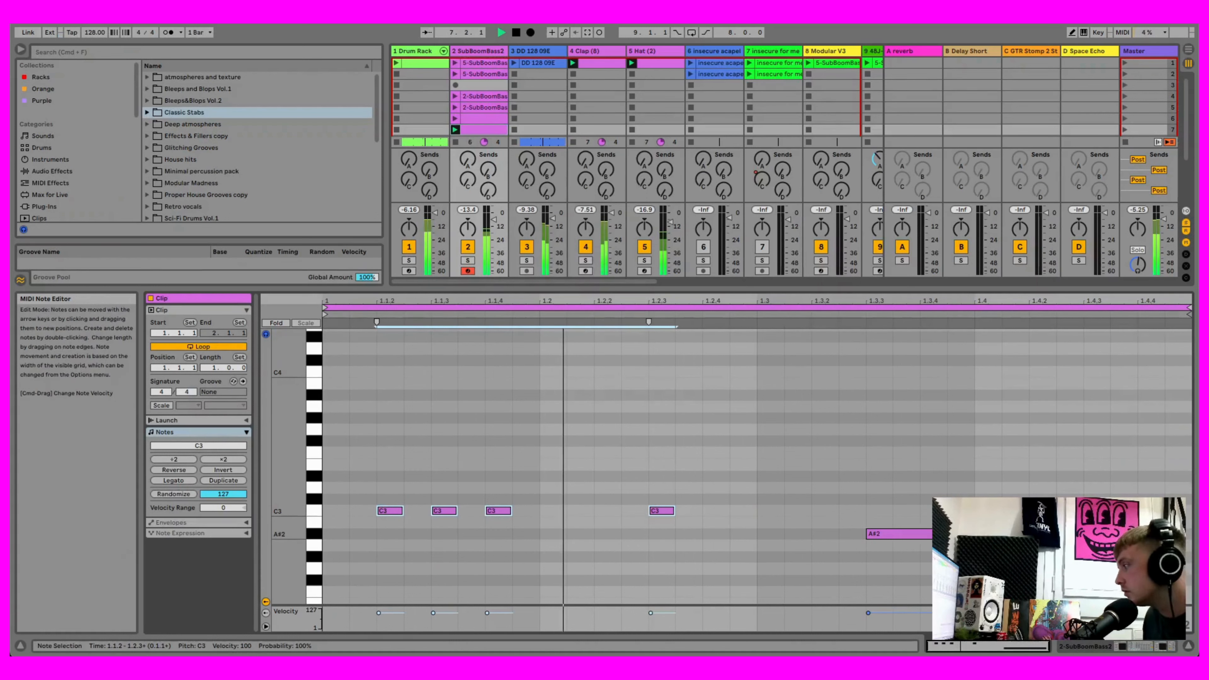
mouse_move(1013, 534)
mouse_down()
mouse_move(1014, 522)
mouse_move(1014, 545)
mouse_up()
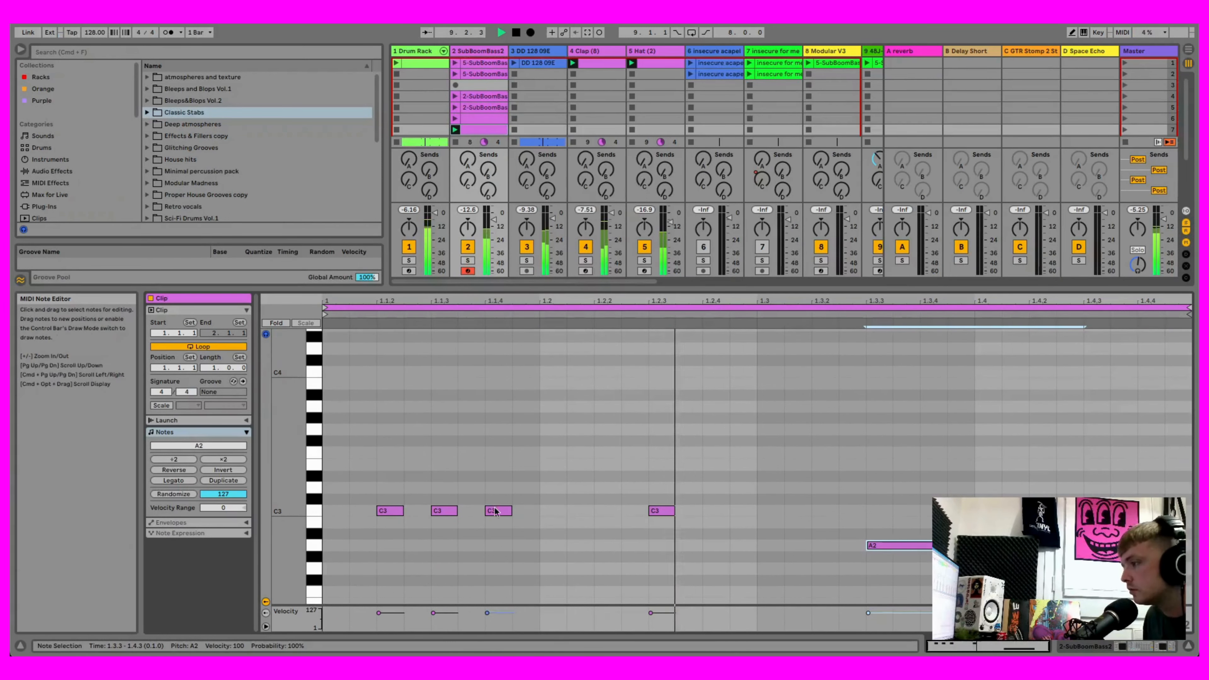
click(350, 513)
Step: Add F3 notes at 1.3.2 and midway through 1.4.3, lengthening the earlier one almost up to 1.3.3
double_click(1133, 454)
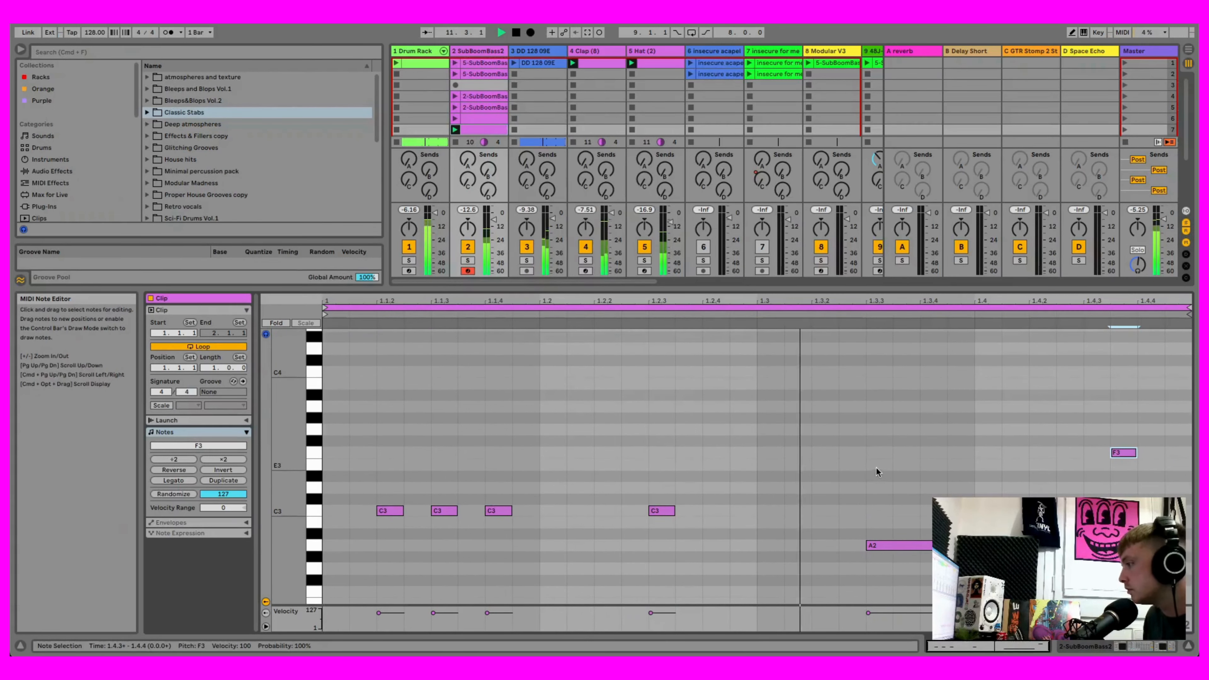
double_click(827, 452)
drag(839, 452, 858, 453)
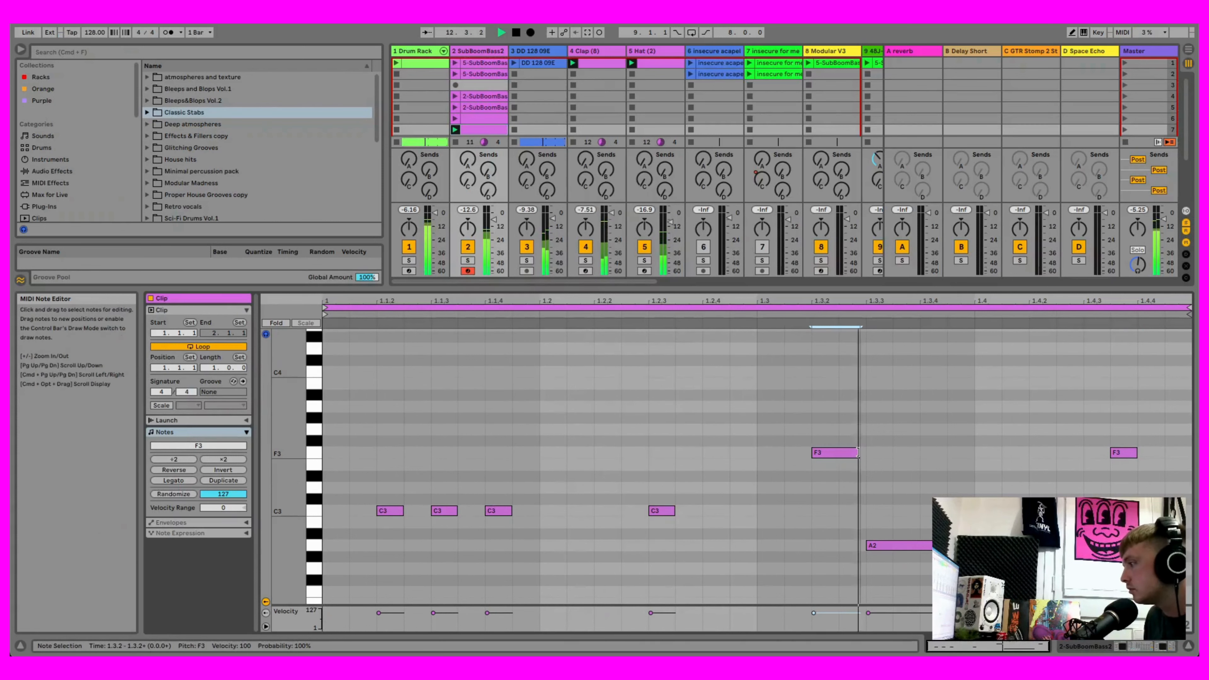
Step: Lower the F3 notes' velocities to 37 and 54, and extend the last one to midway through 1.4.4
drag(815, 614, 815, 624)
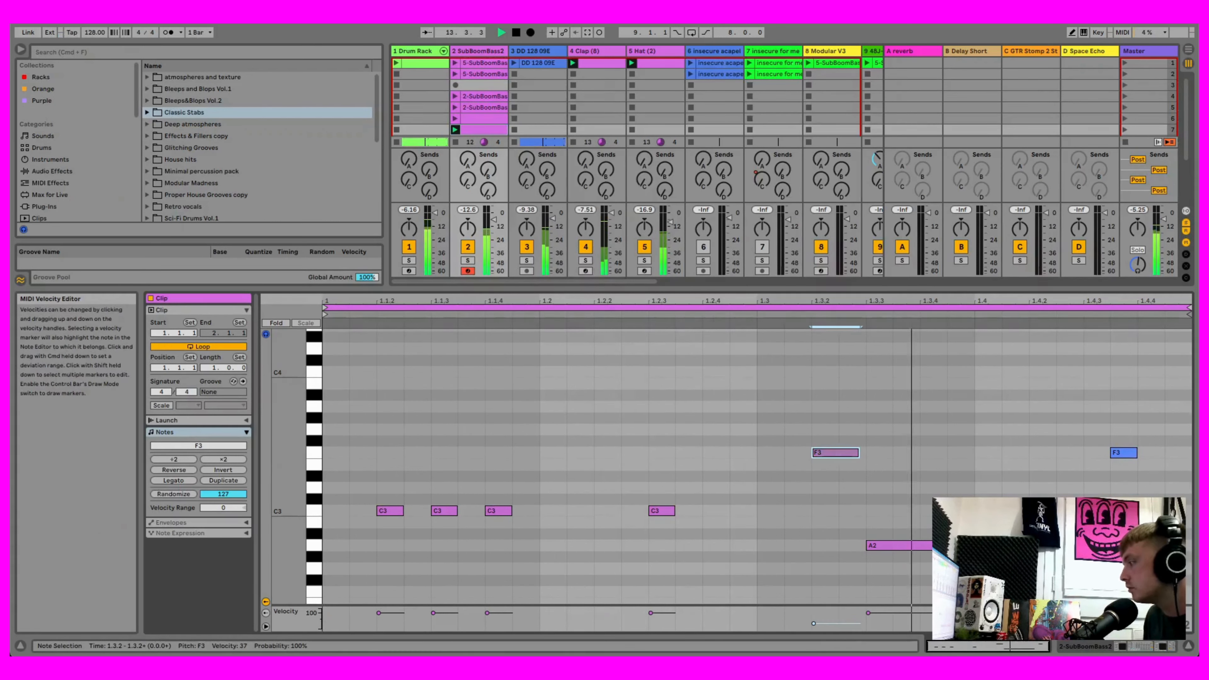
drag(1112, 613, 1112, 624)
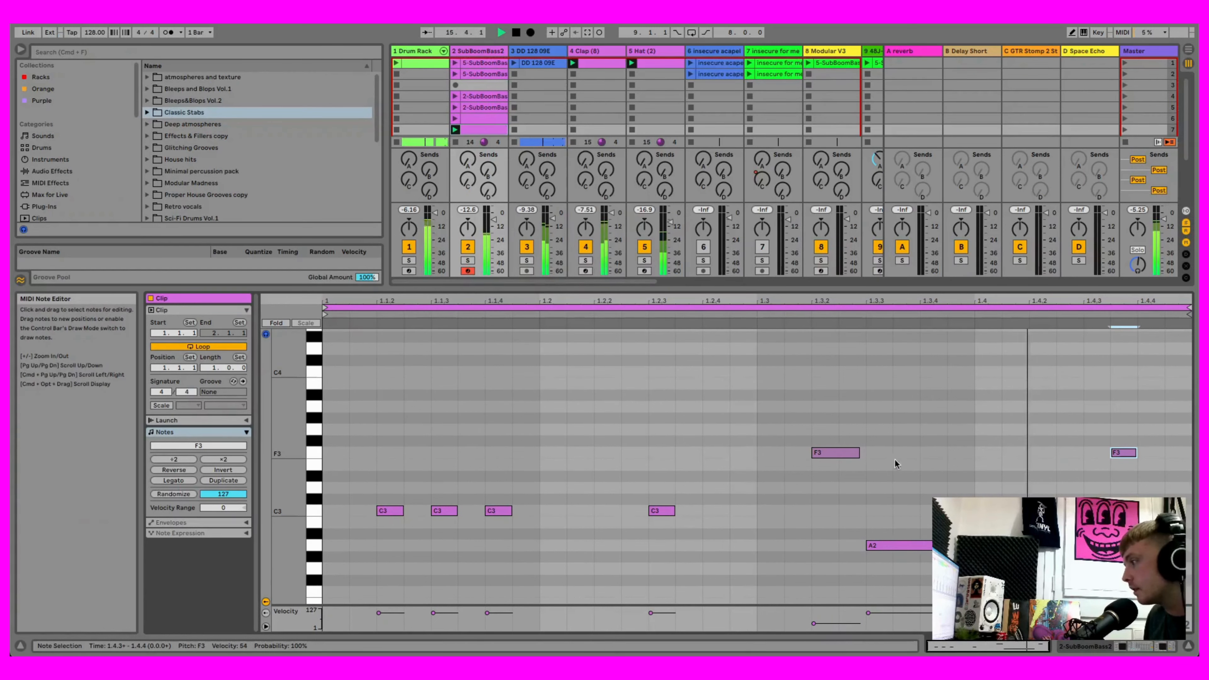
drag(1135, 456, 1164, 455)
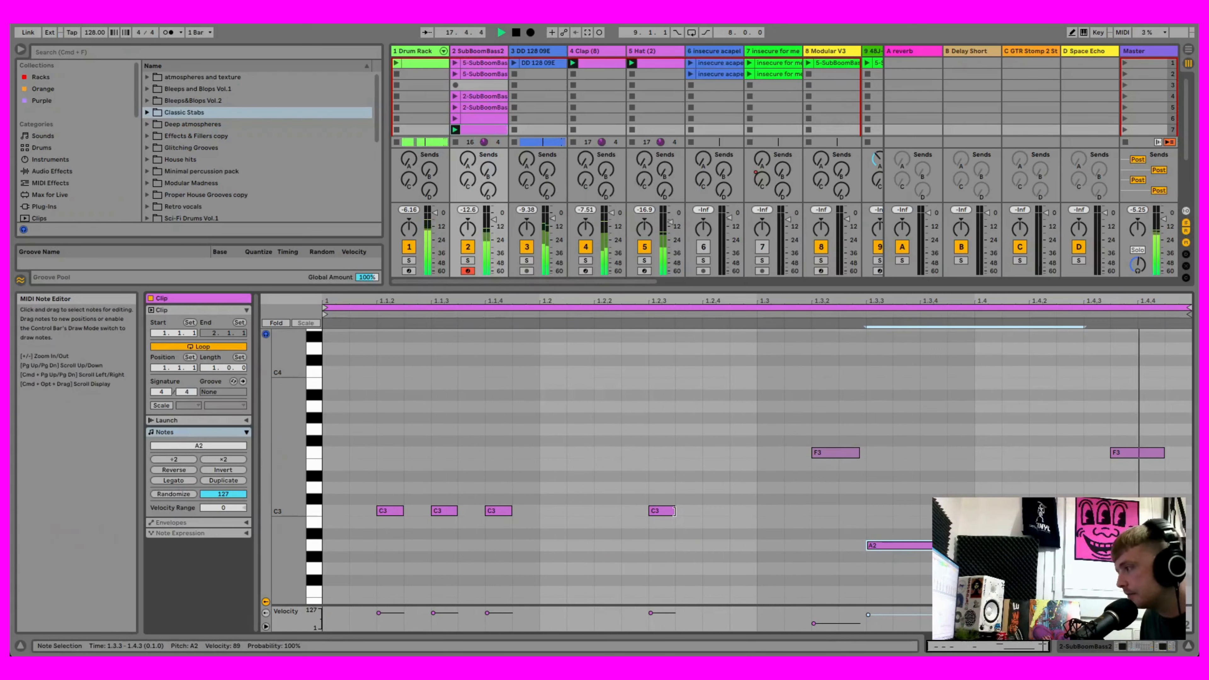
Step: Lengthen the C3 note at 1.2.3 to past 1.2.4, nudge it slightly earlier with playback stopped, and relaunch the slot 7 clip
drag(674, 511, 731, 511)
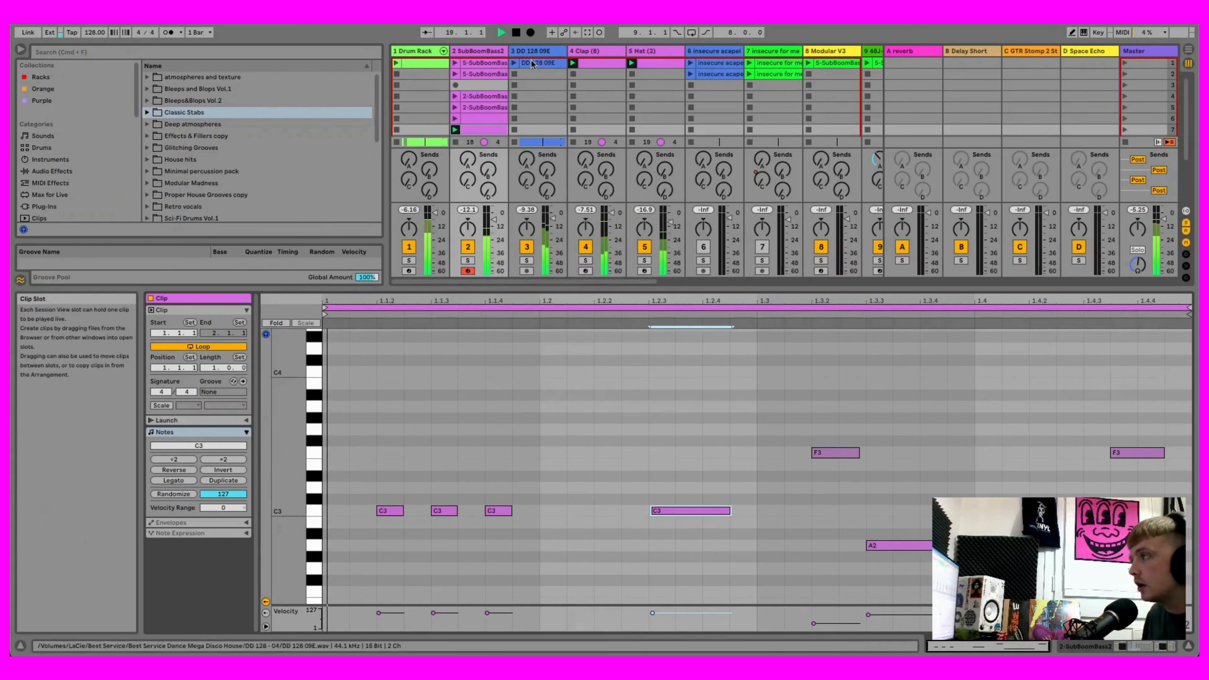
click(518, 33)
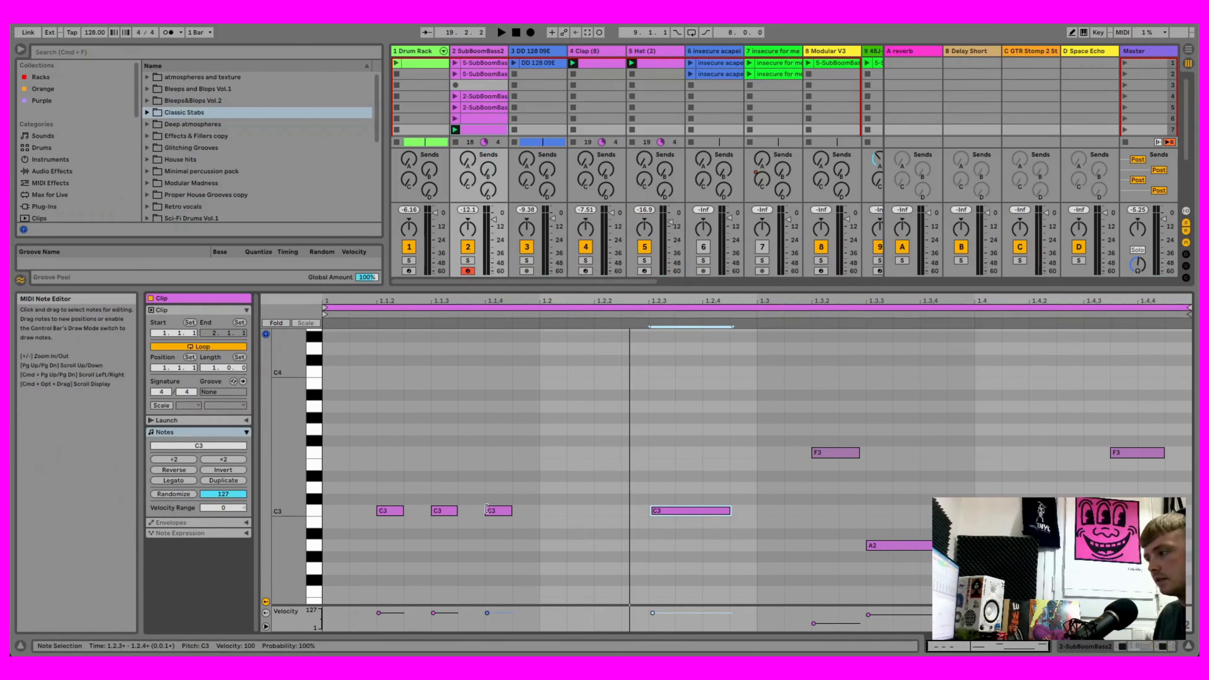
mouse_move(687, 511)
mouse_down()
mouse_move(659, 511)
mouse_move(680, 511)
mouse_up()
drag(681, 510, 676, 509)
click(455, 128)
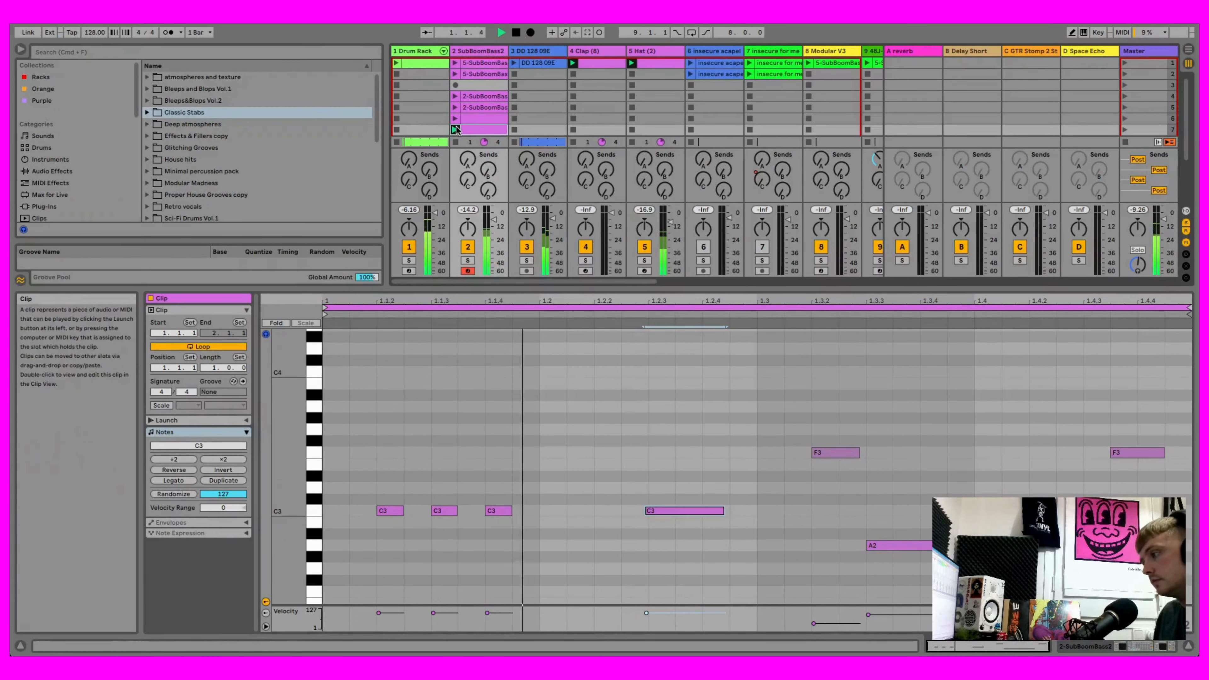
Step: Nudge the A2 note slightly past 1.3.3 with velocity 59, and move the last F3 note back to about 1.4.3 with velocity 46
drag(883, 545, 891, 545)
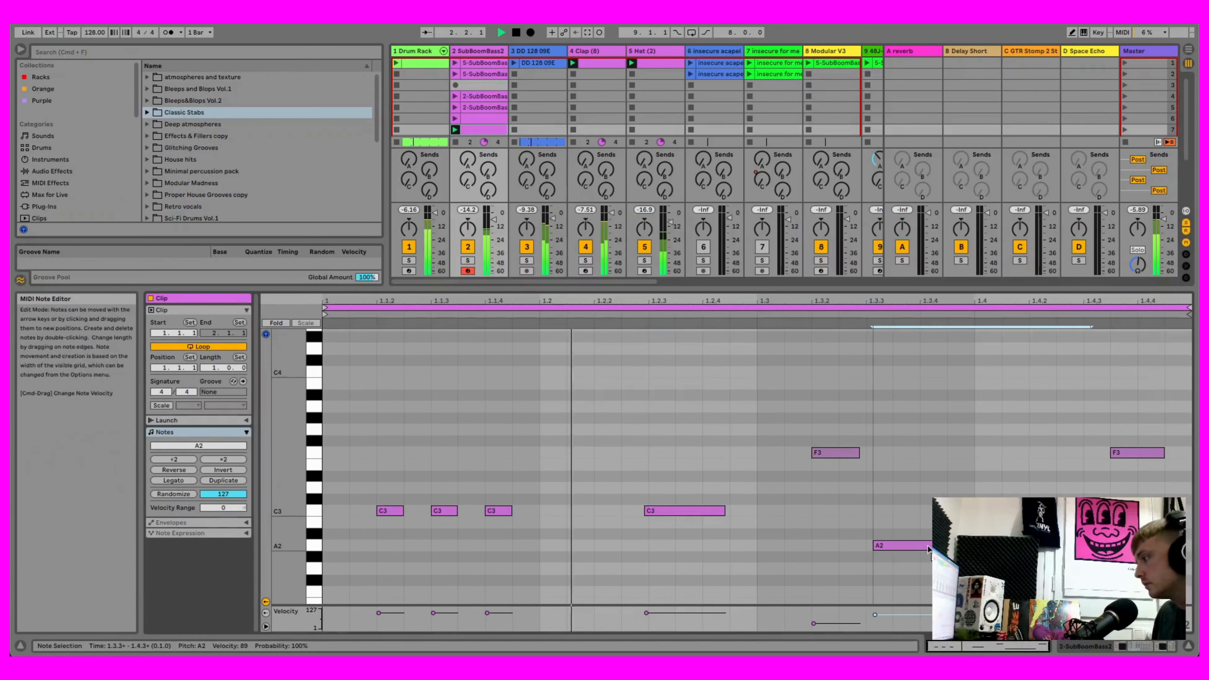
drag(873, 614, 876, 619)
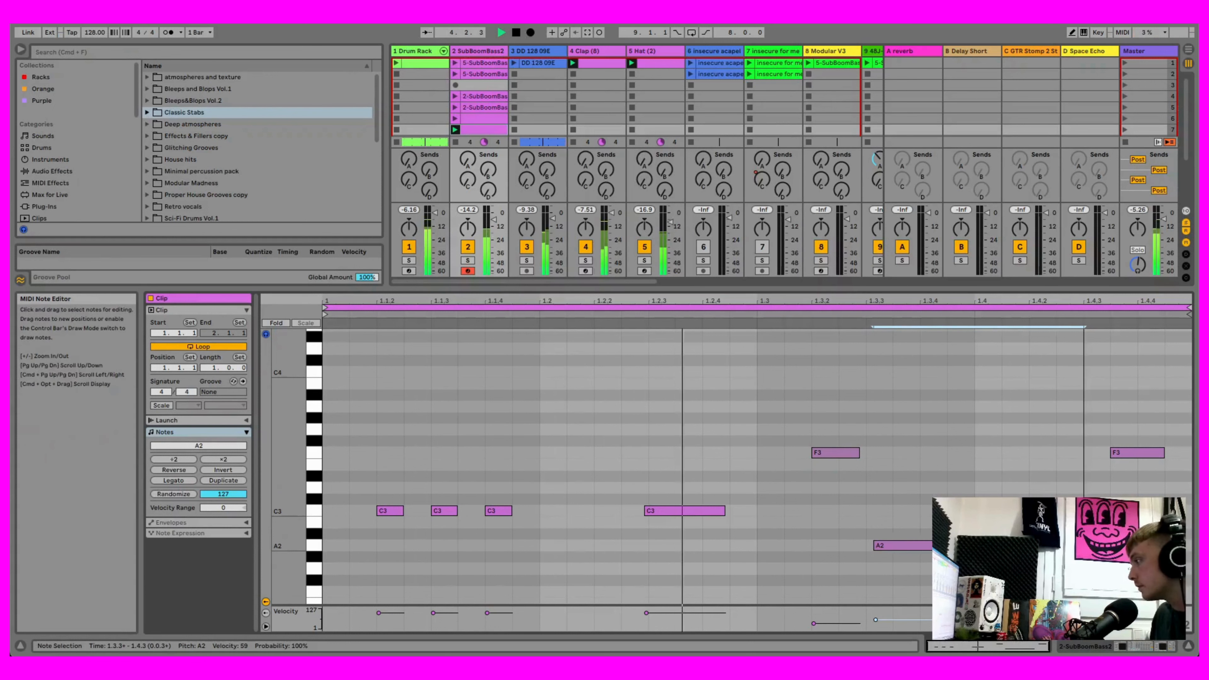
drag(1122, 454, 1099, 461)
drag(1090, 620, 1090, 622)
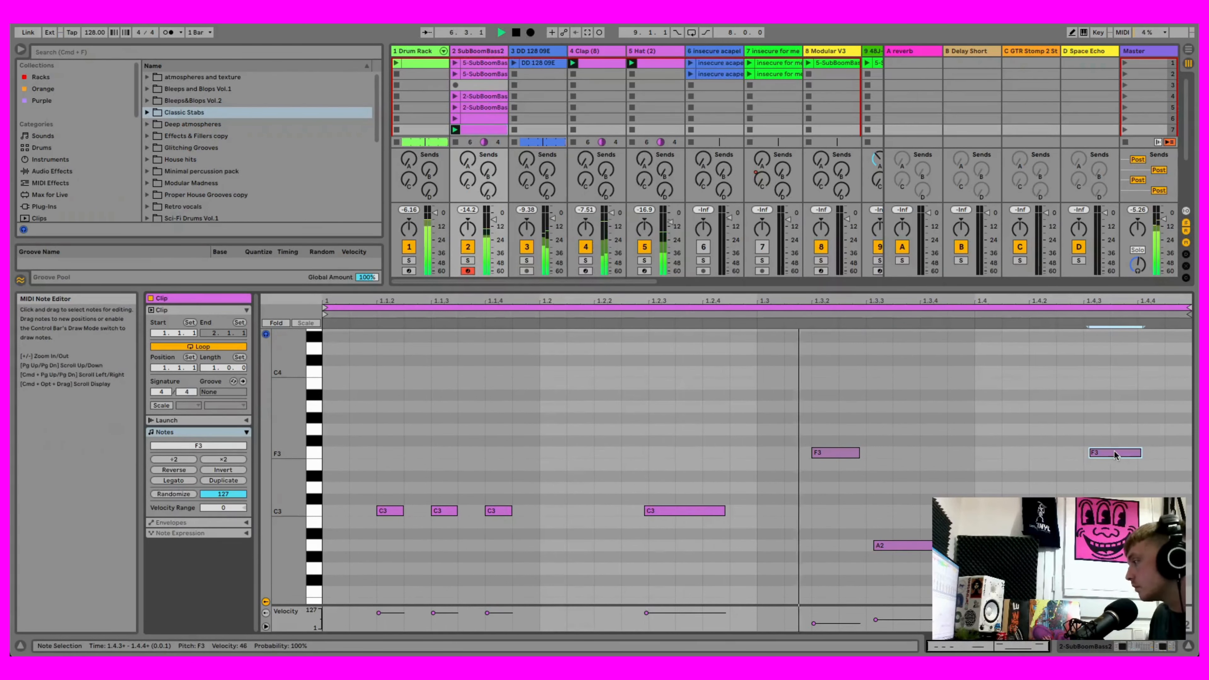
drag(1114, 454, 1113, 458)
Step: Duplicate the pattern into a two-bar loop and add an F3 note at 2.2.2, just before the second bar's longer C3
click(223, 480)
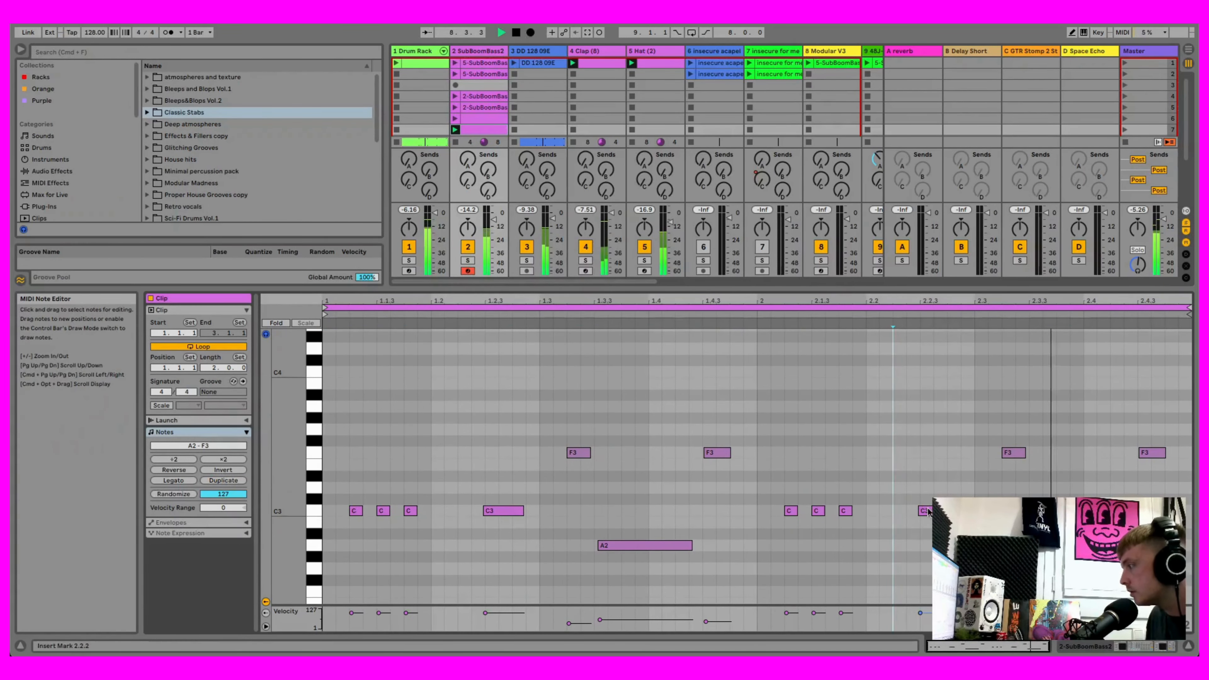
drag(925, 511, 928, 431)
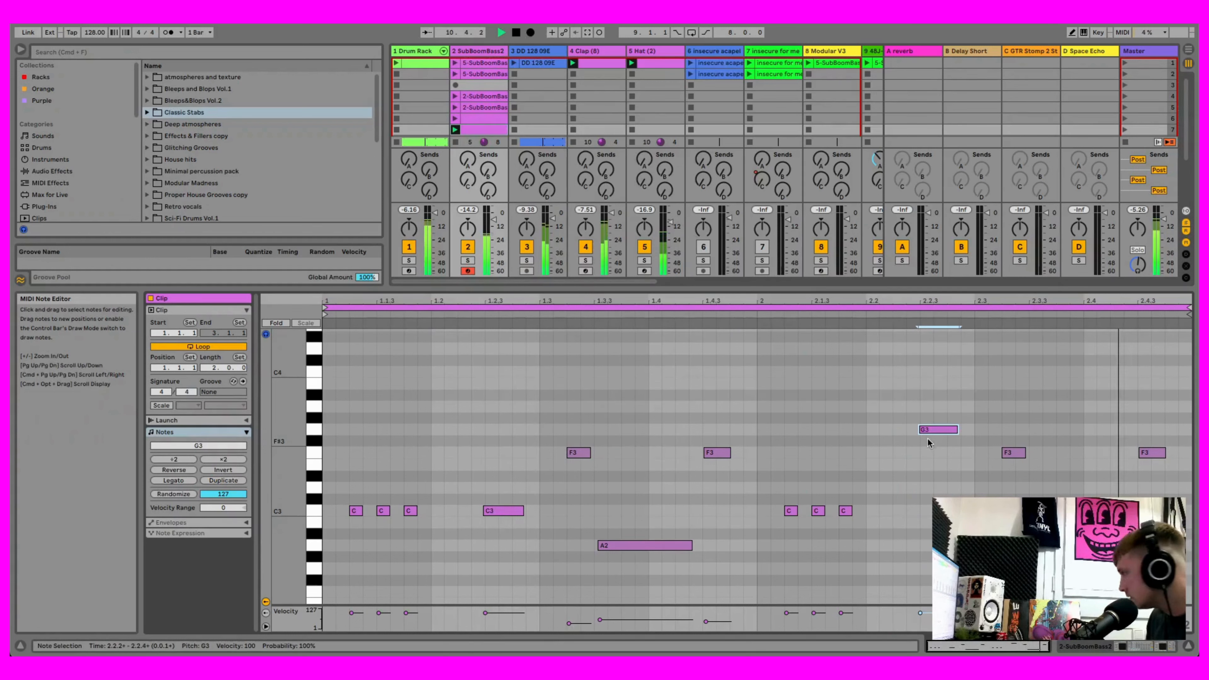
key(super+z)
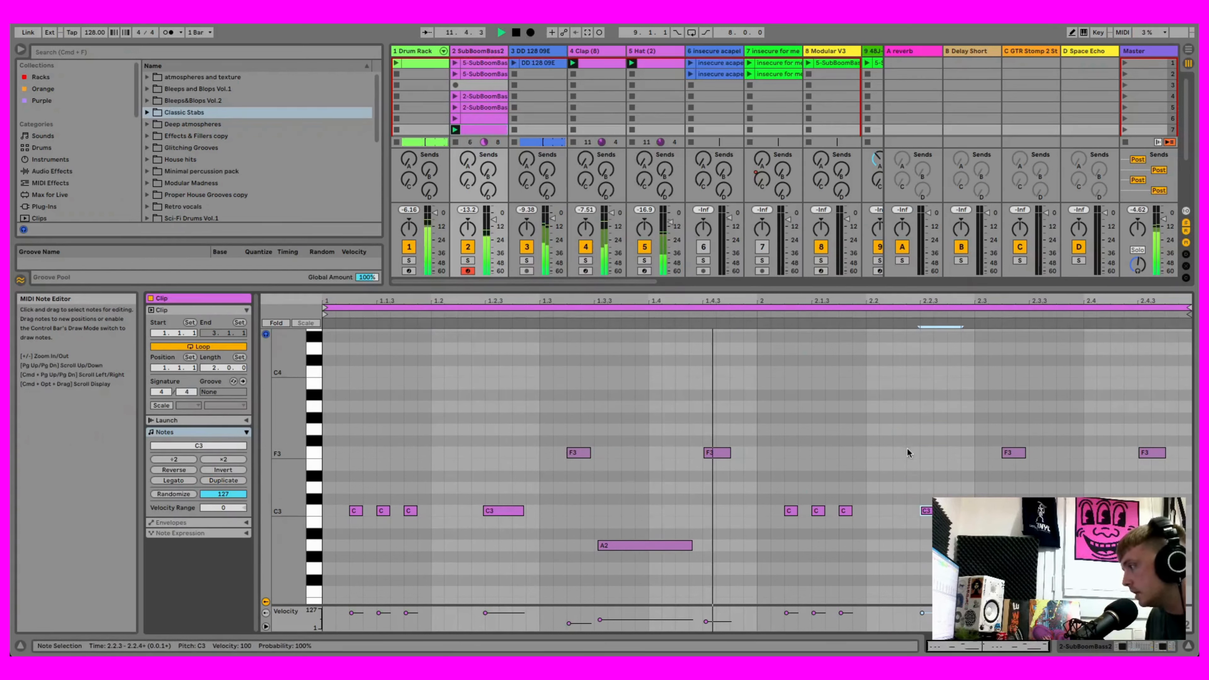
double_click(898, 451)
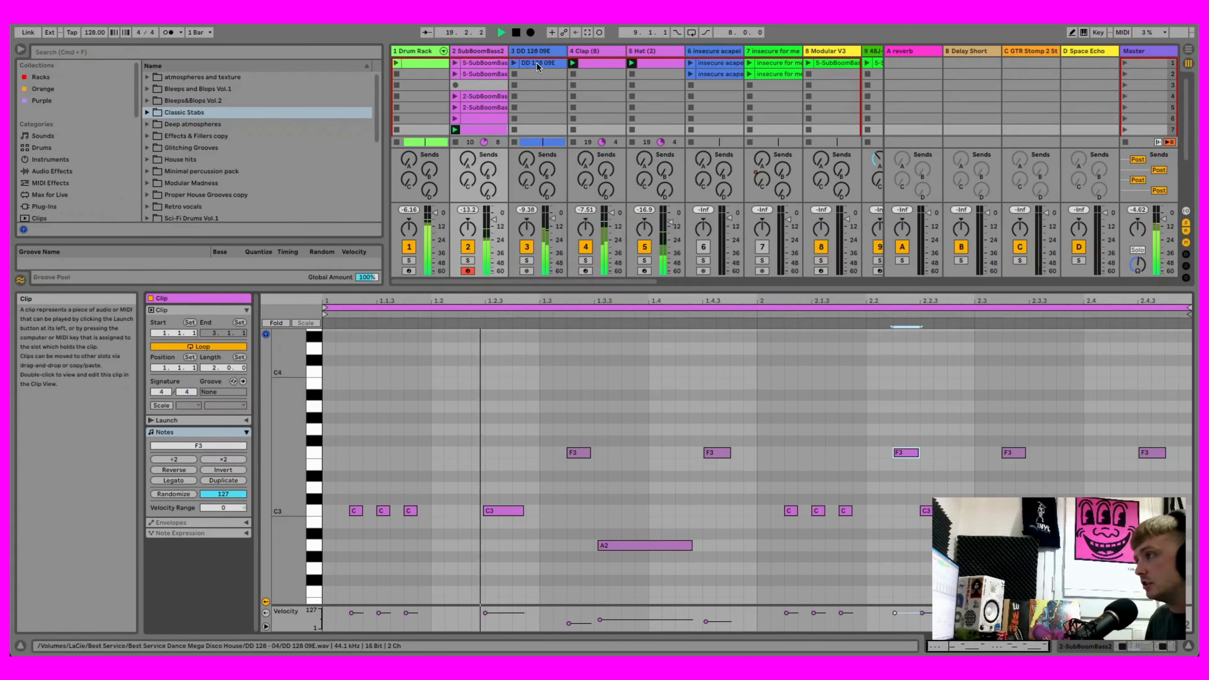
click(814, 614)
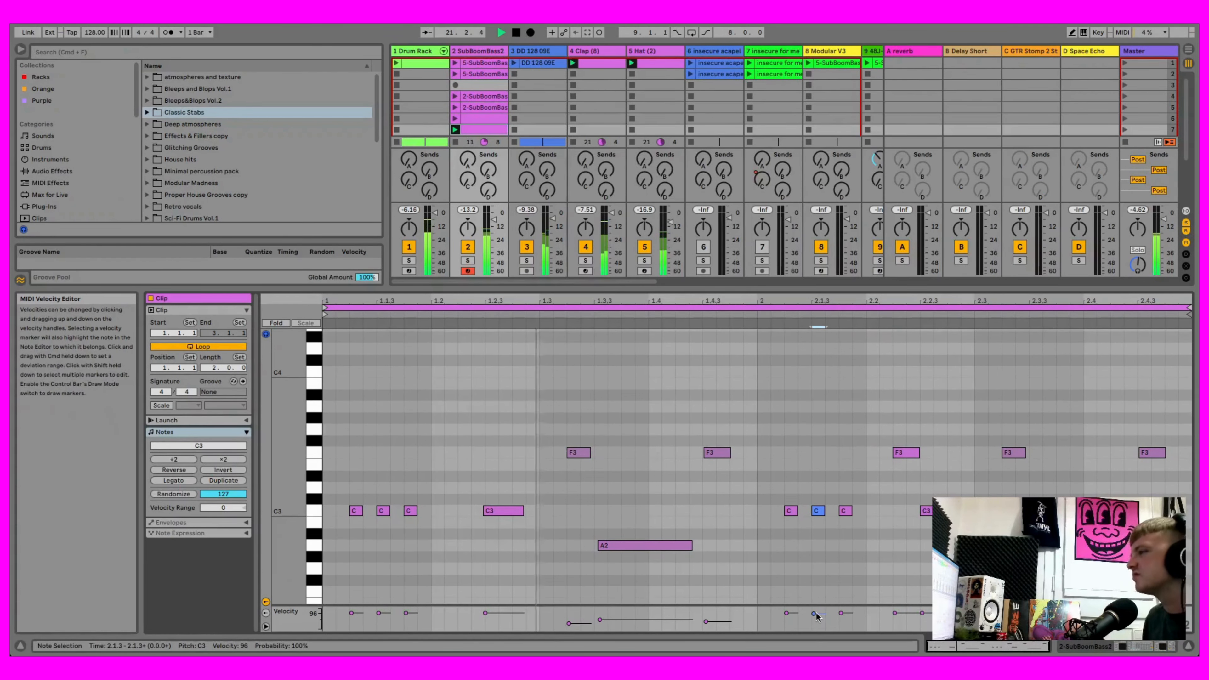
click(519, 34)
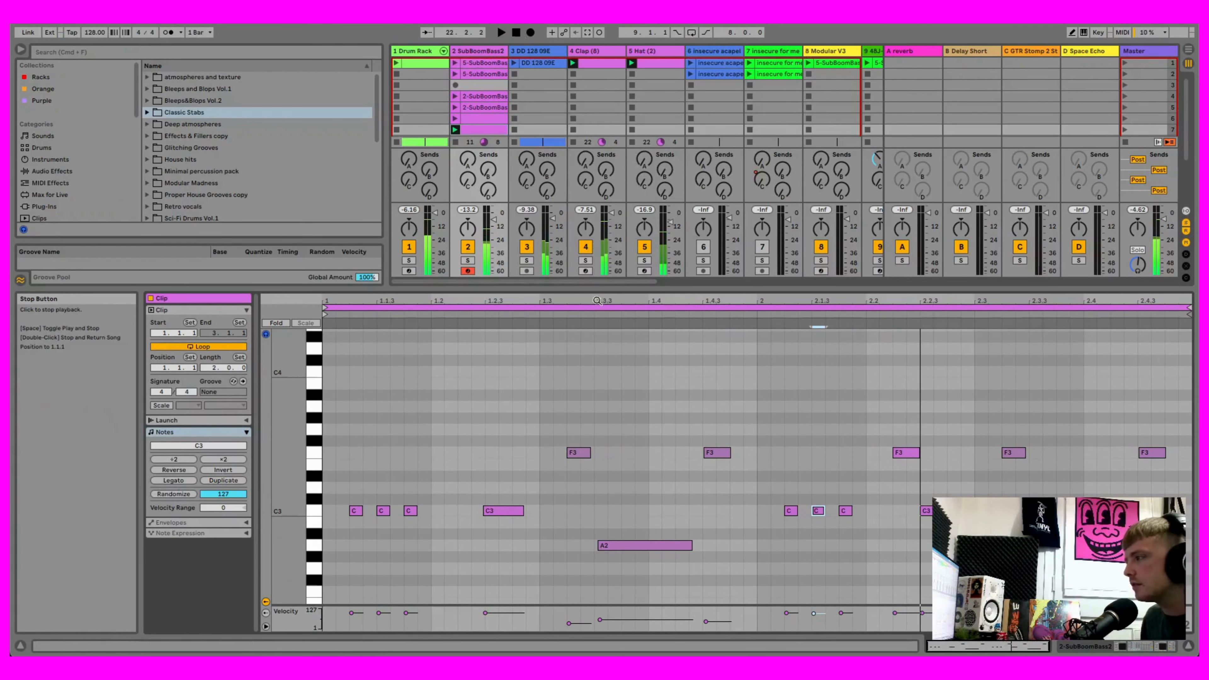
Step: Enlarge the session grid to show more clip slots and select the empty slot 8 on the SubBoomBass2 track
drag(506, 288, 506, 448)
click(475, 119)
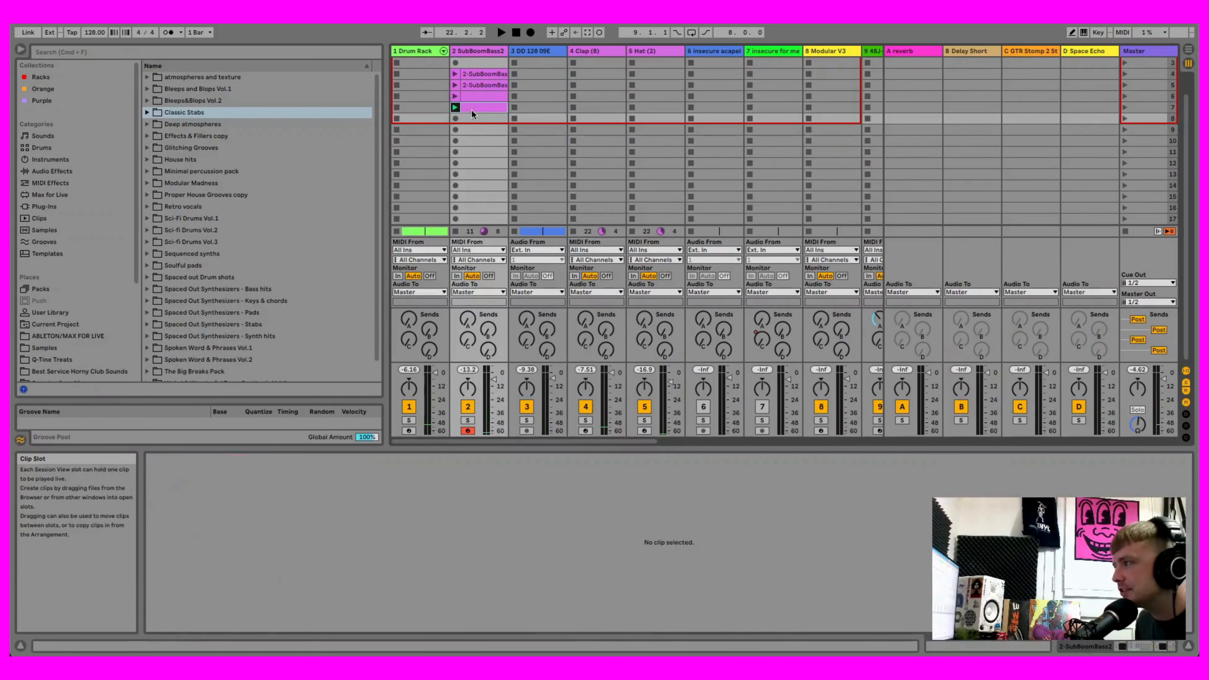
click(474, 108)
click(474, 96)
click(475, 85)
click(476, 75)
click(477, 119)
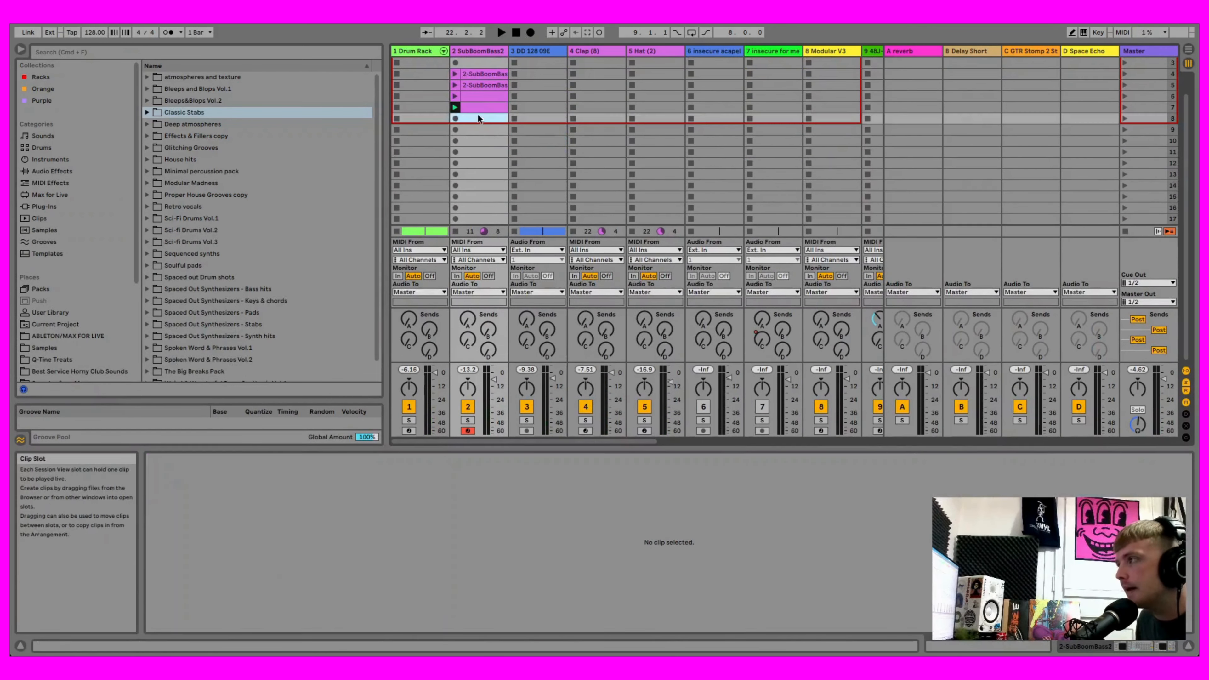
Step: Add an Arpeggiator MIDI effect in front of the SubBoomBass2 instrument on the bass track
click(484, 51)
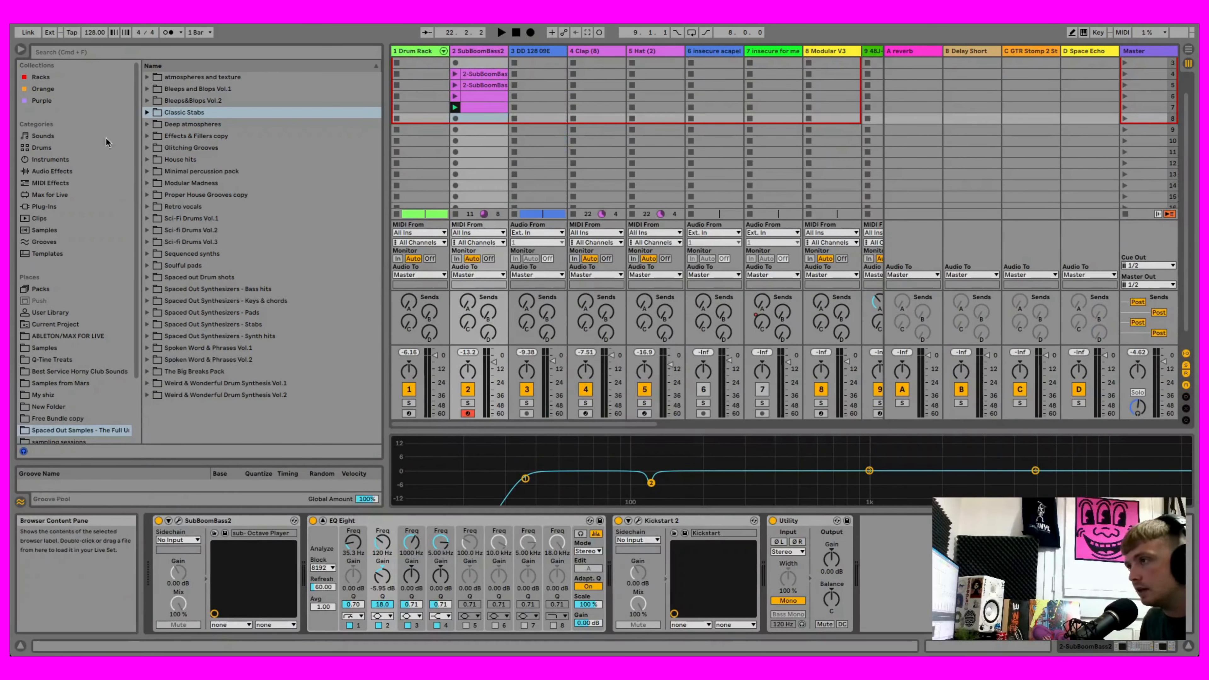
click(61, 171)
click(64, 182)
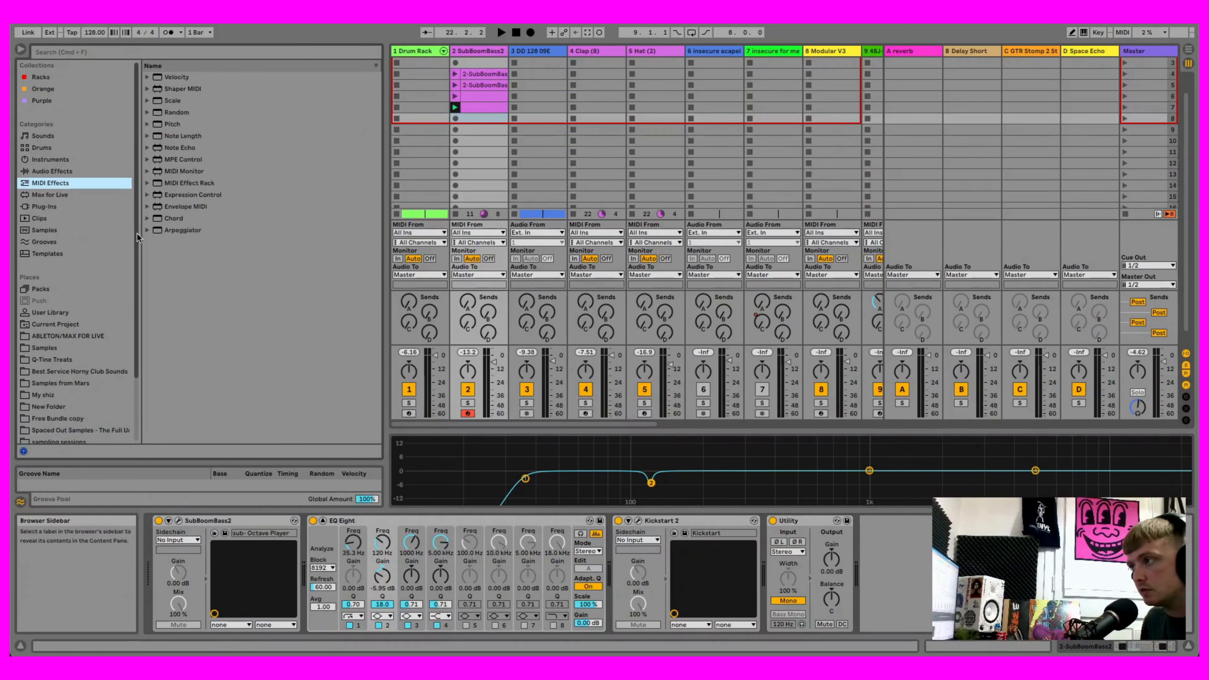
click(183, 231)
double_click(188, 229)
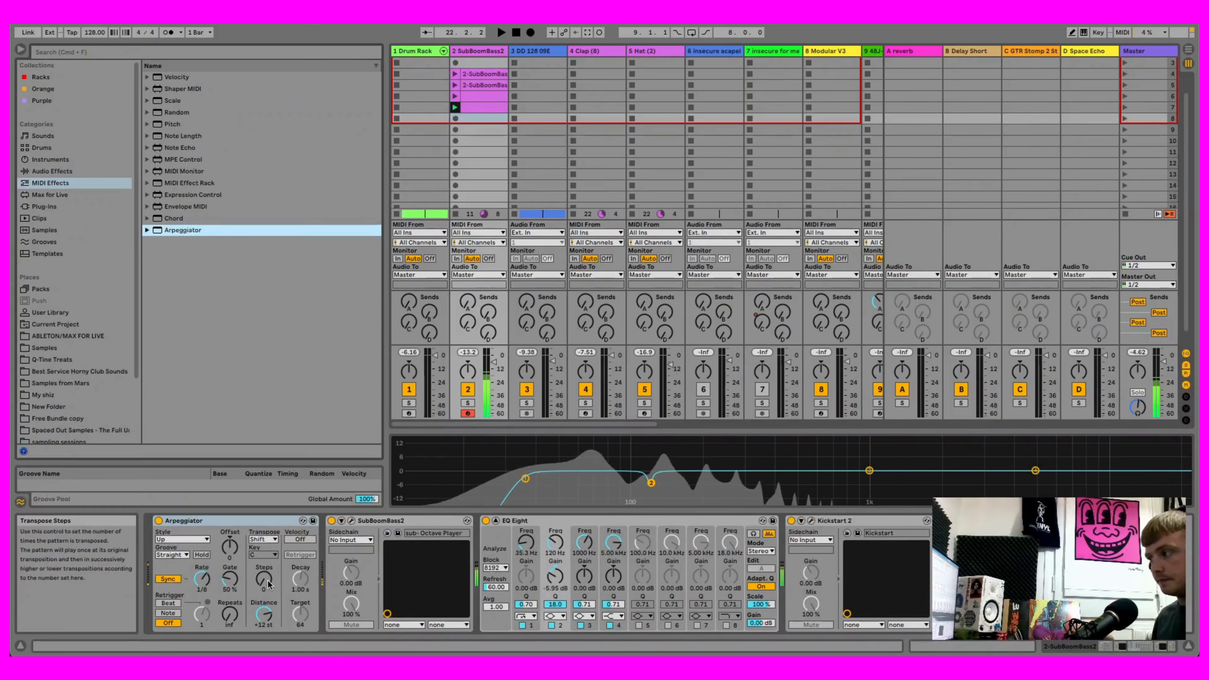
Step: Stop the running bass clip over the drums and record an arpeggiated bassline into slot 10, with one transpose step of +12 st
click(501, 32)
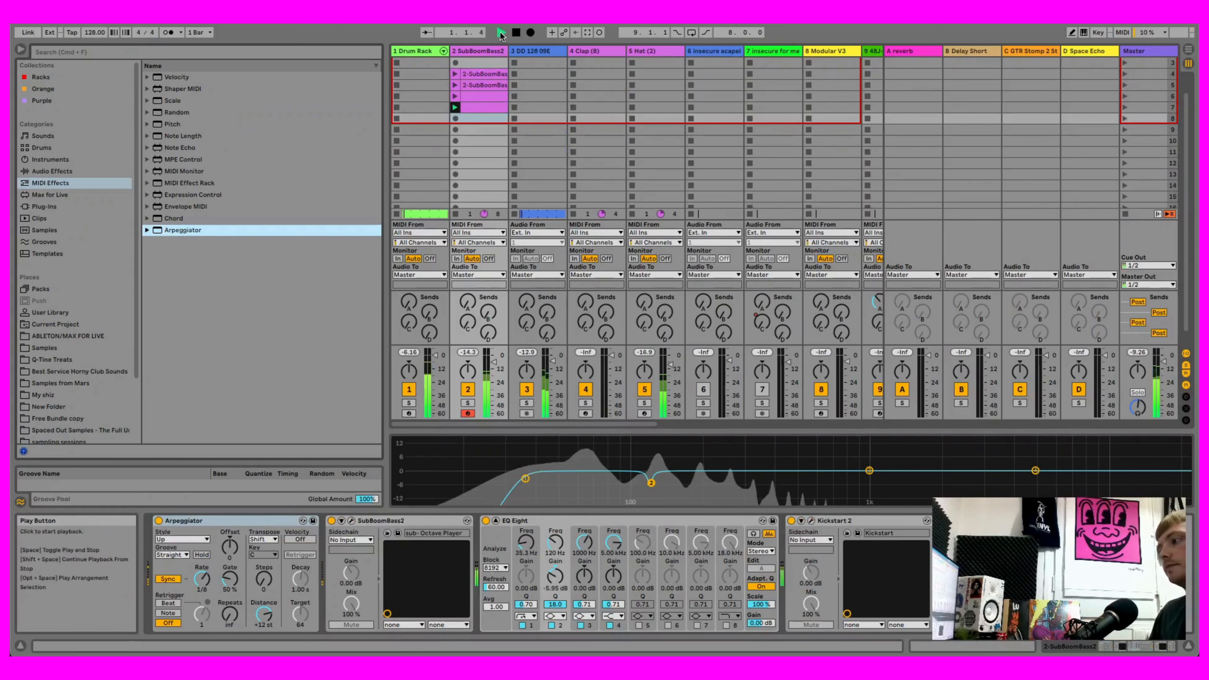
click(456, 215)
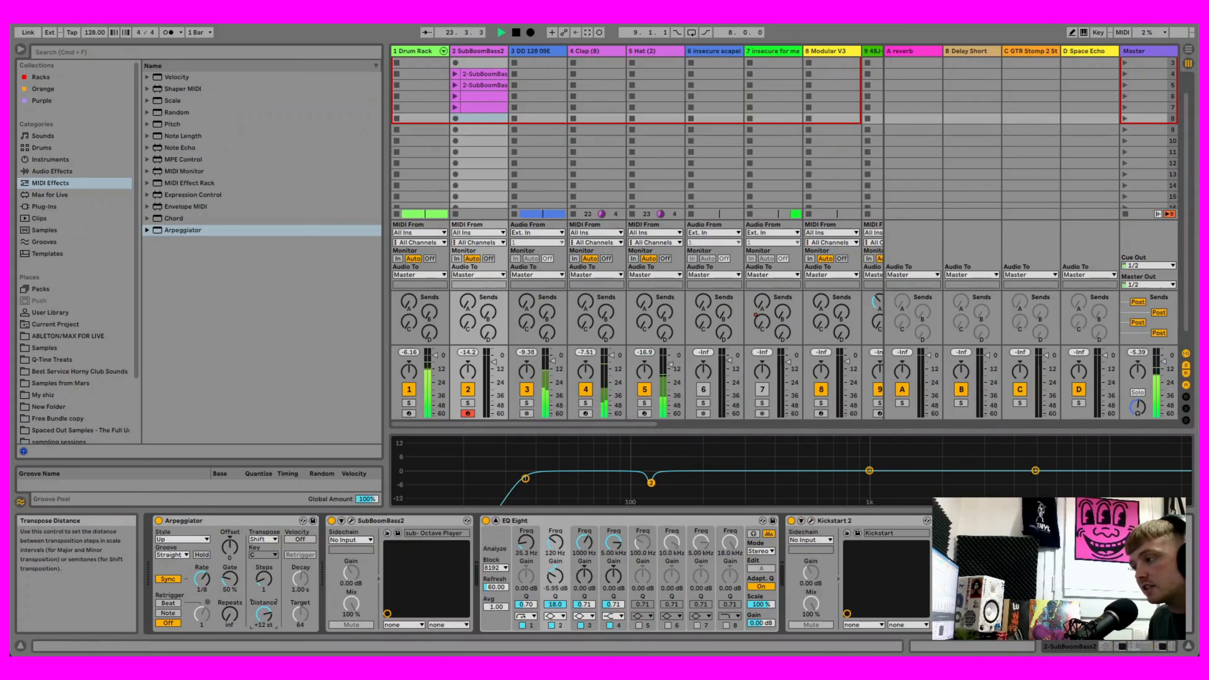
drag(262, 617, 262, 627)
right_click(262, 617)
click(263, 617)
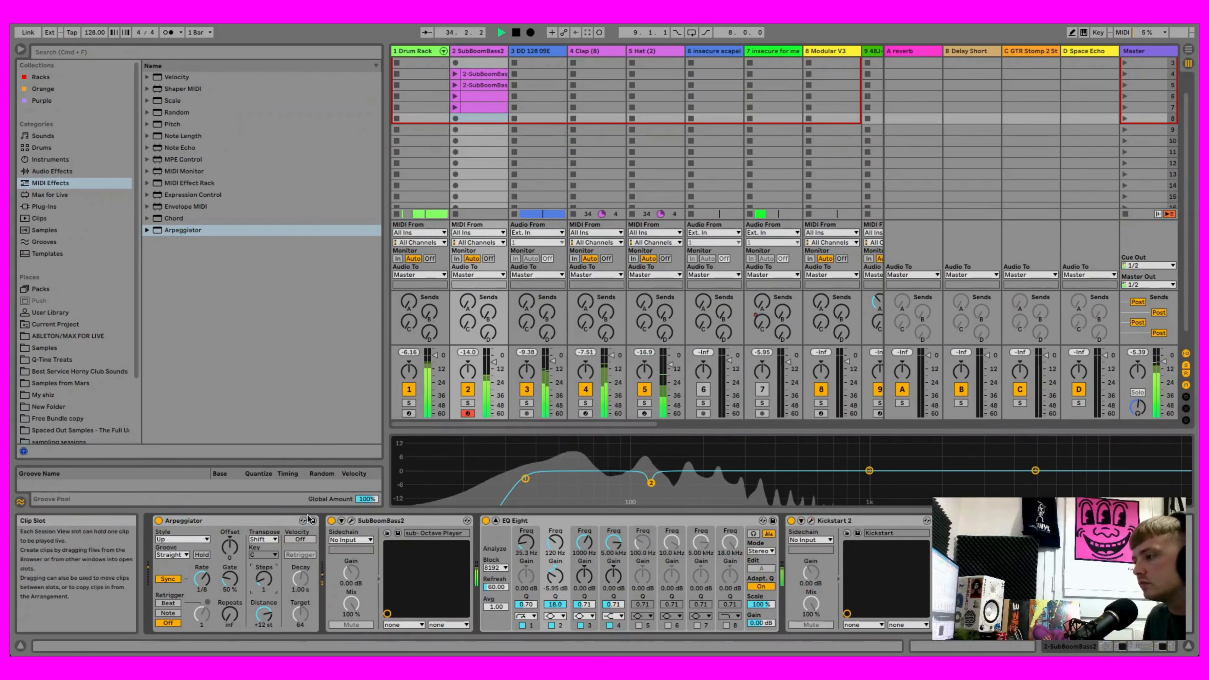
click(456, 141)
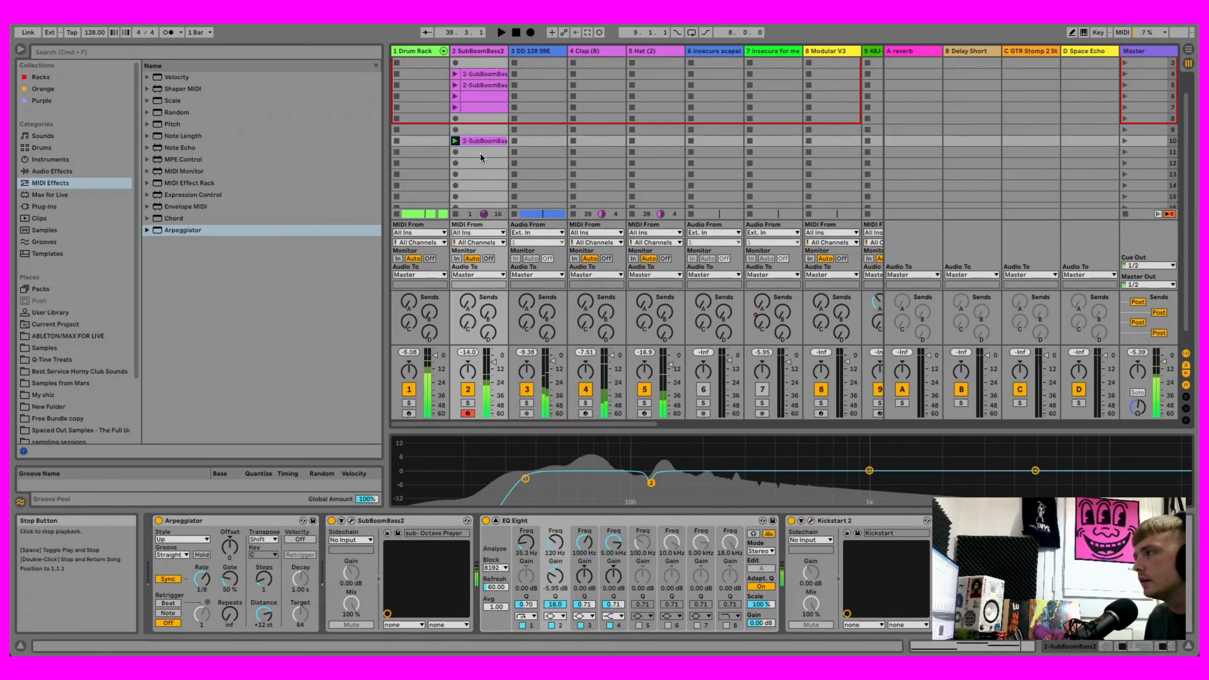
Step: In the slot 10 clip, adjust the A#2 and D#3 notes to meet at about 2.3, and start the C#3 note at about 3.3.1
click(485, 141)
scroll(704, 543, down, 3)
click(668, 544)
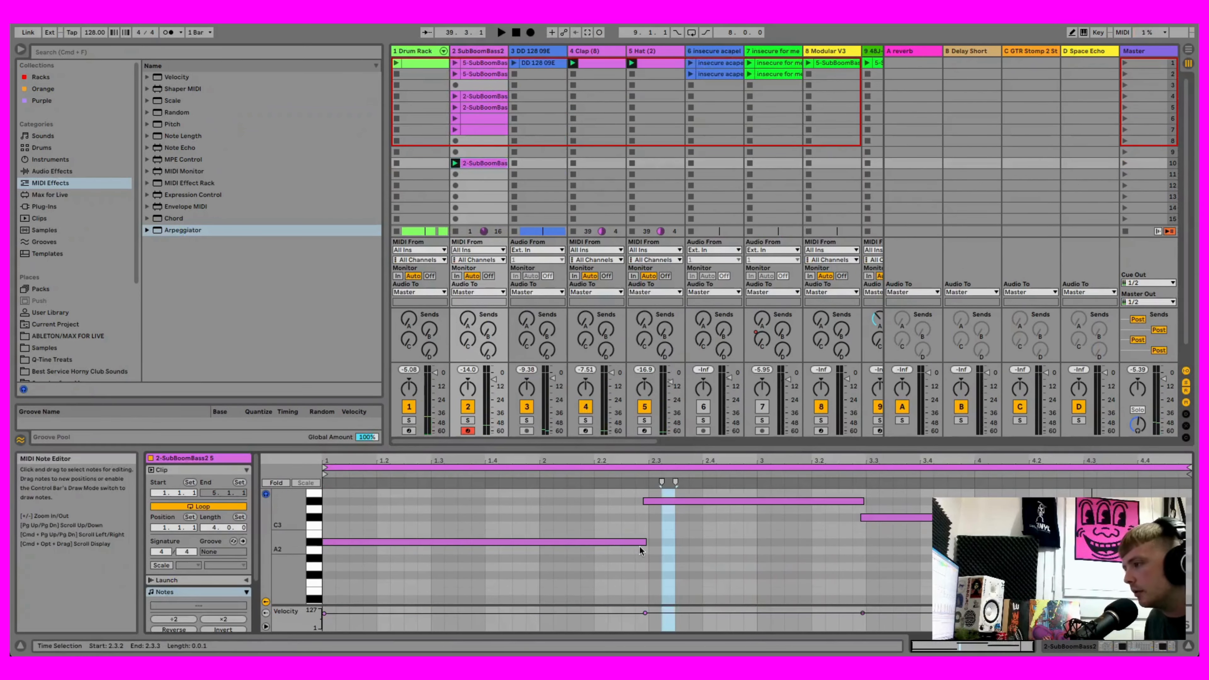
drag(644, 543, 647, 542)
drag(644, 502, 648, 501)
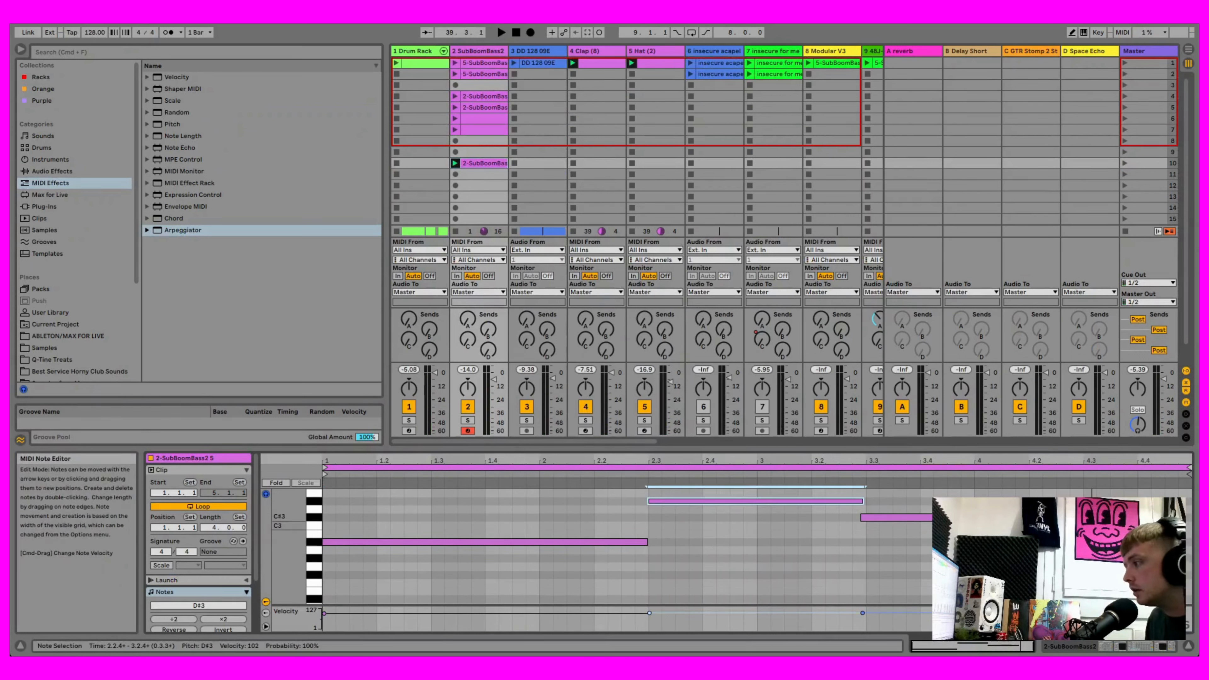
drag(862, 518, 876, 518)
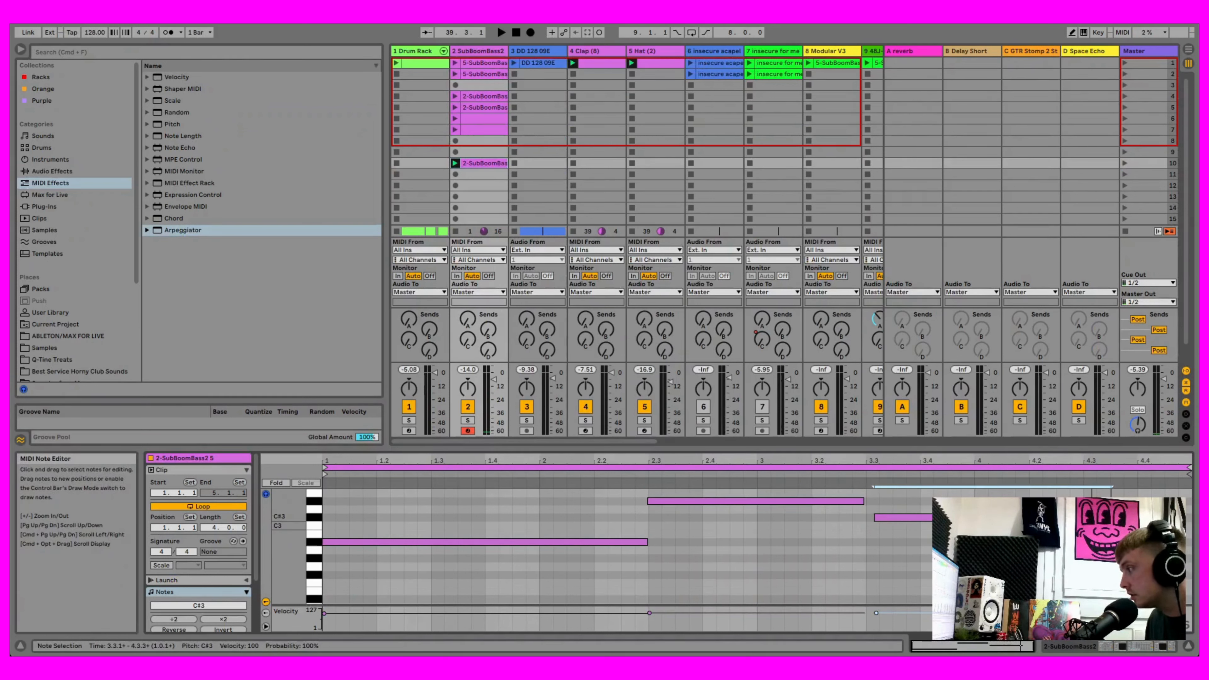
Step: Lengthen the A#2 note to about two bars, and move the D#3 note to bar 3 and the C#3 note to 4.1.2
drag(645, 542, 541, 541)
drag(667, 500, 780, 506)
drag(906, 518, 1020, 517)
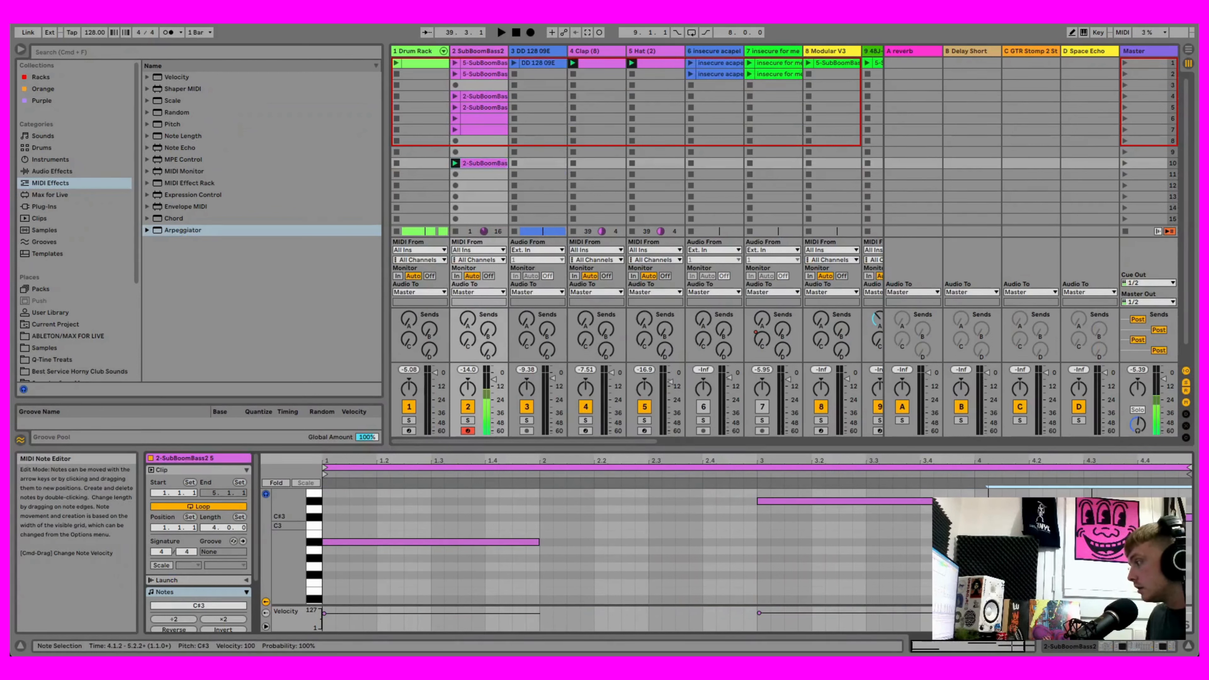
drag(539, 543, 771, 545)
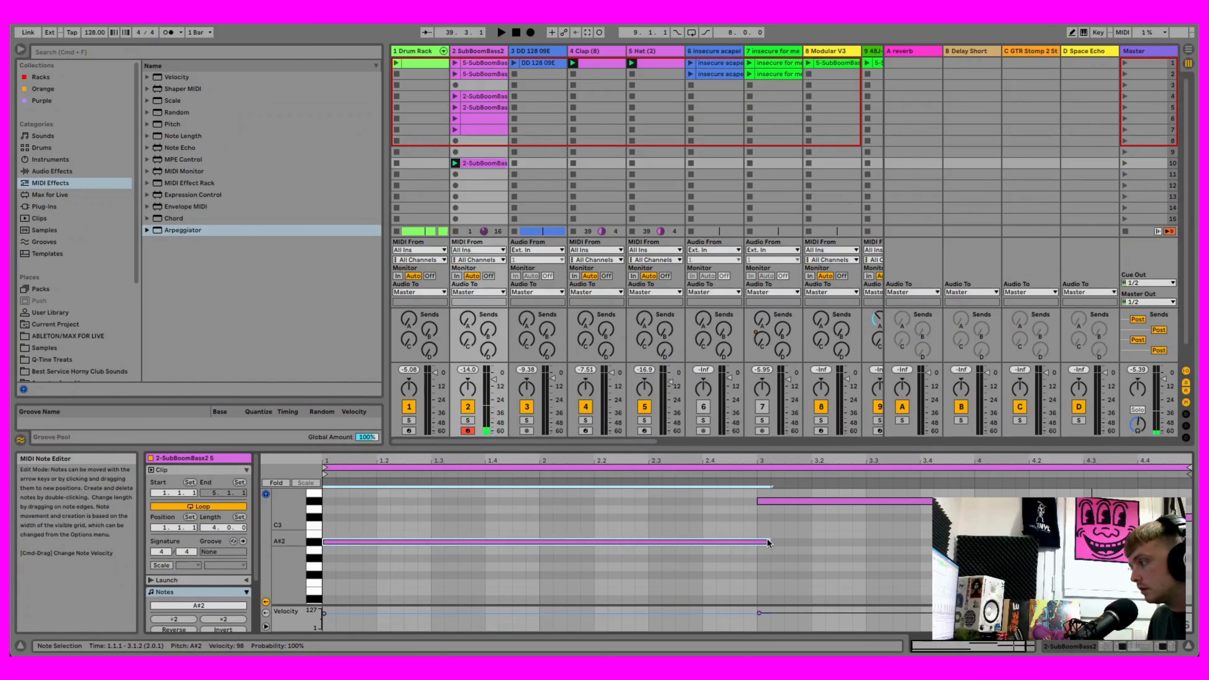
Step: Bring back the bass track's devices and audition the edited slot 10 clip with the drums
key(shift+Tab)
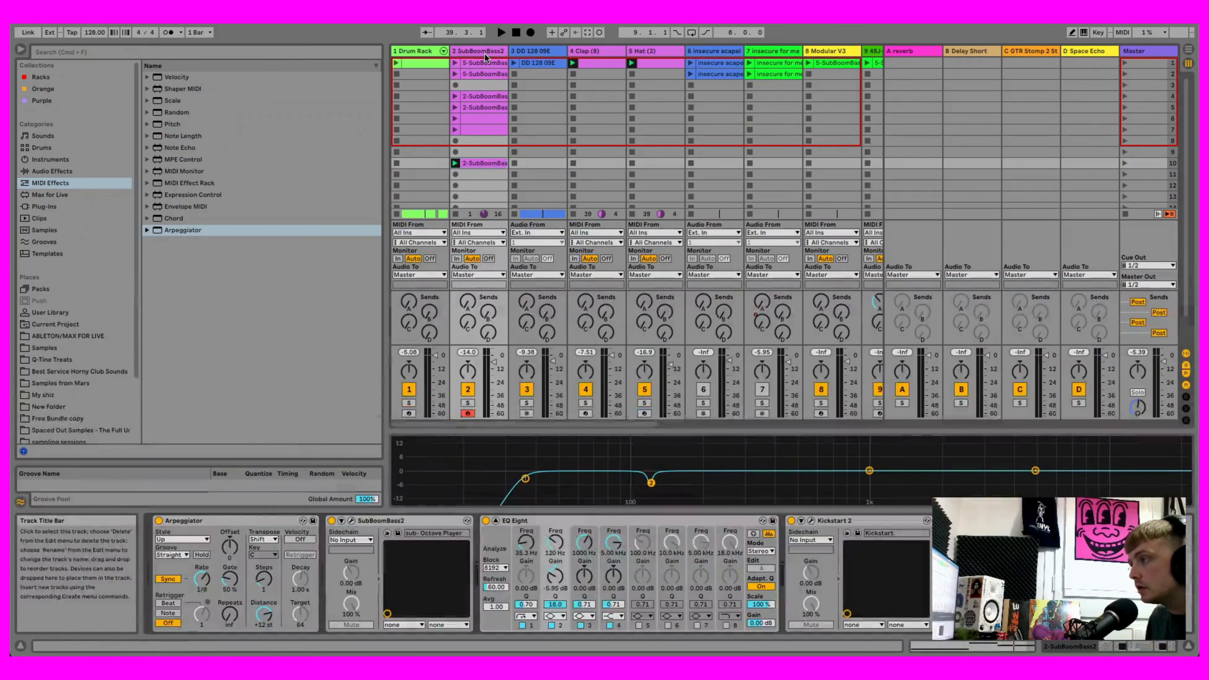
click(455, 163)
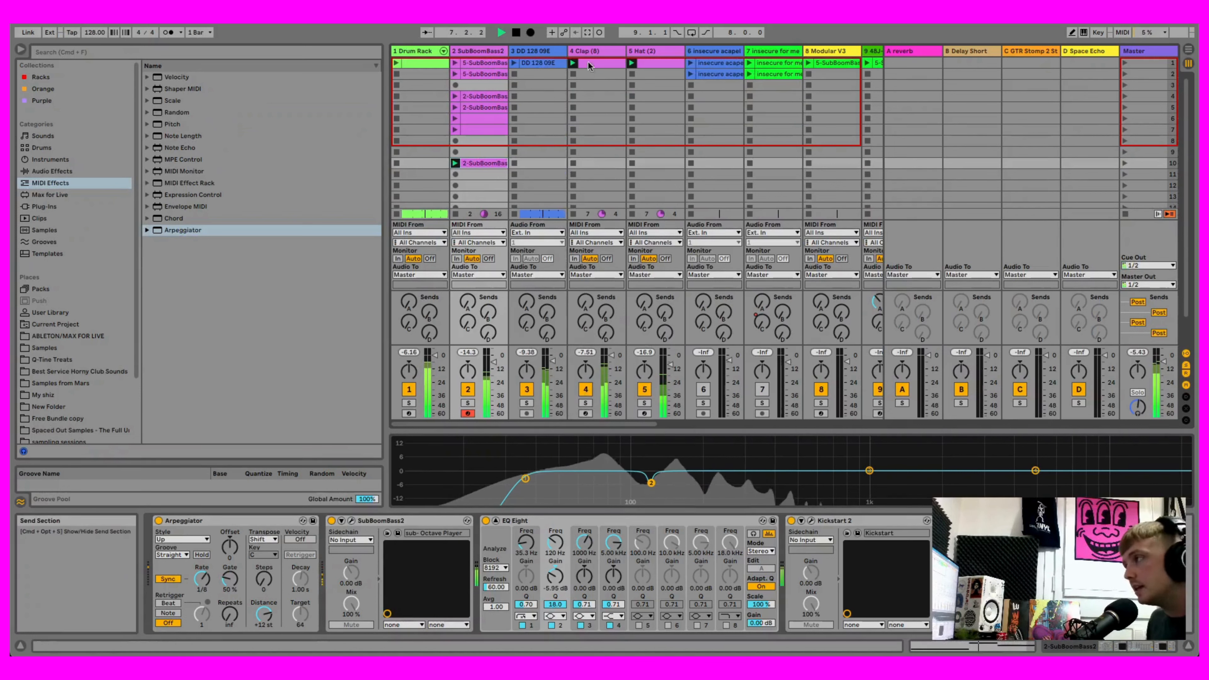
click(515, 33)
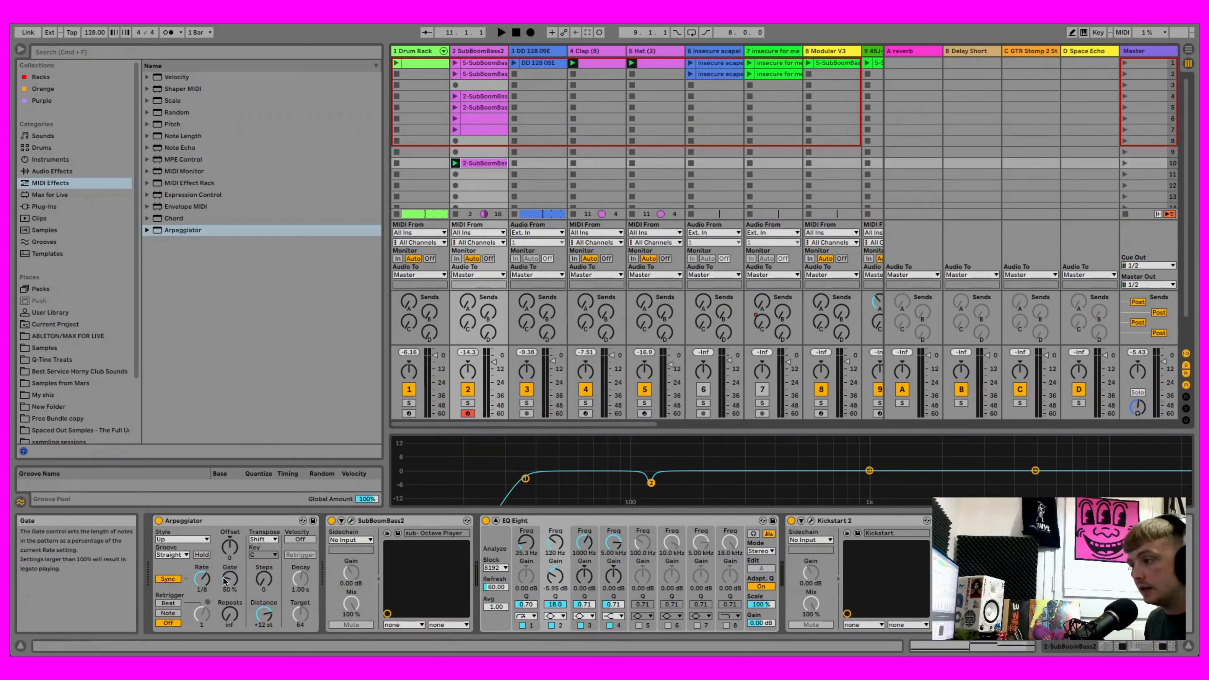
Step: Set the Arpeggiator to a 1/16 rate with one transpose step, and record a new bassline over the drums into slot 12
drag(202, 579, 202, 574)
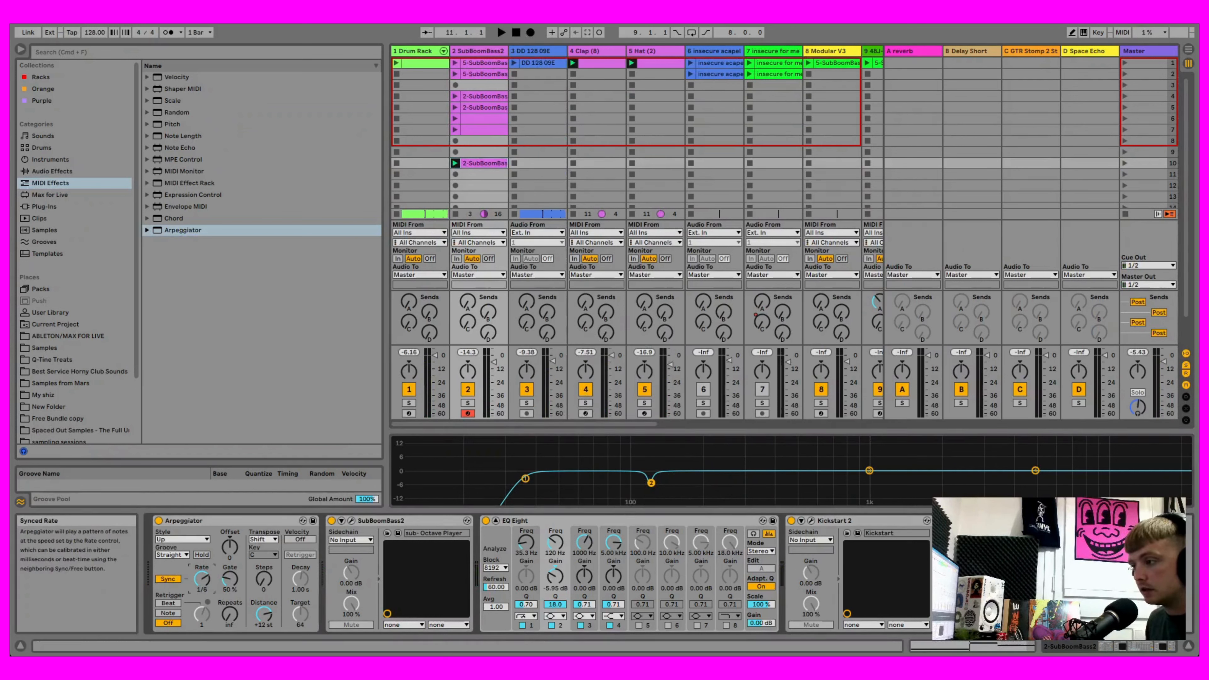
click(231, 585)
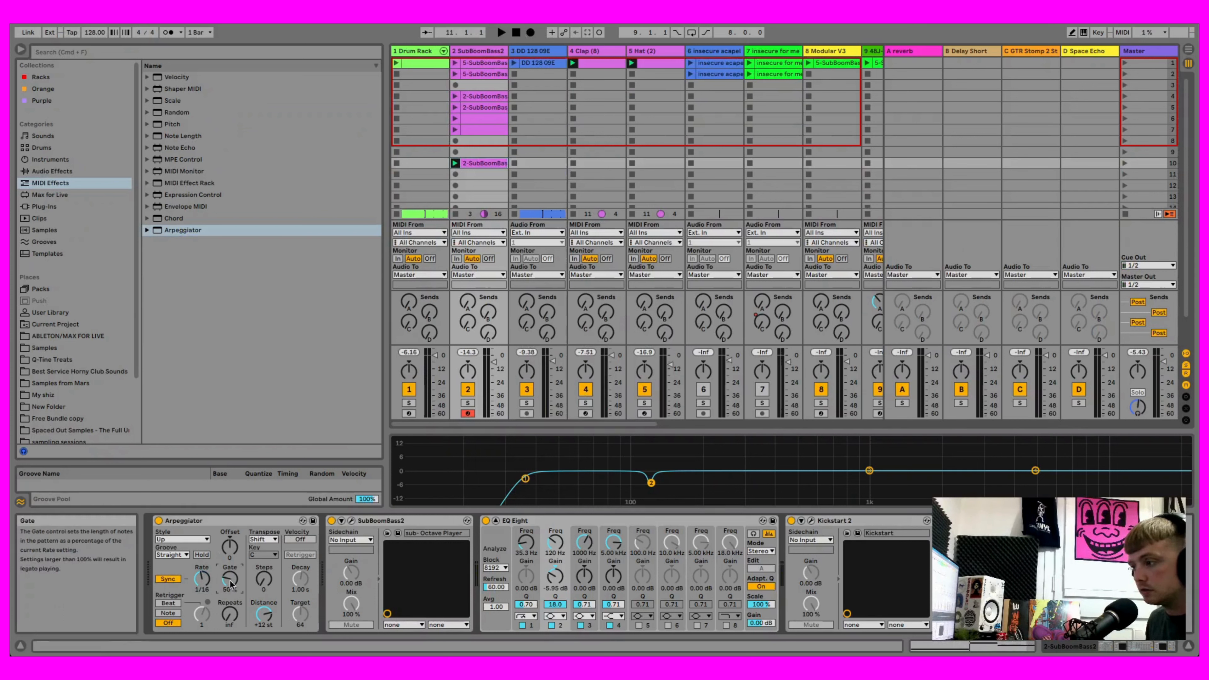
click(271, 577)
click(456, 214)
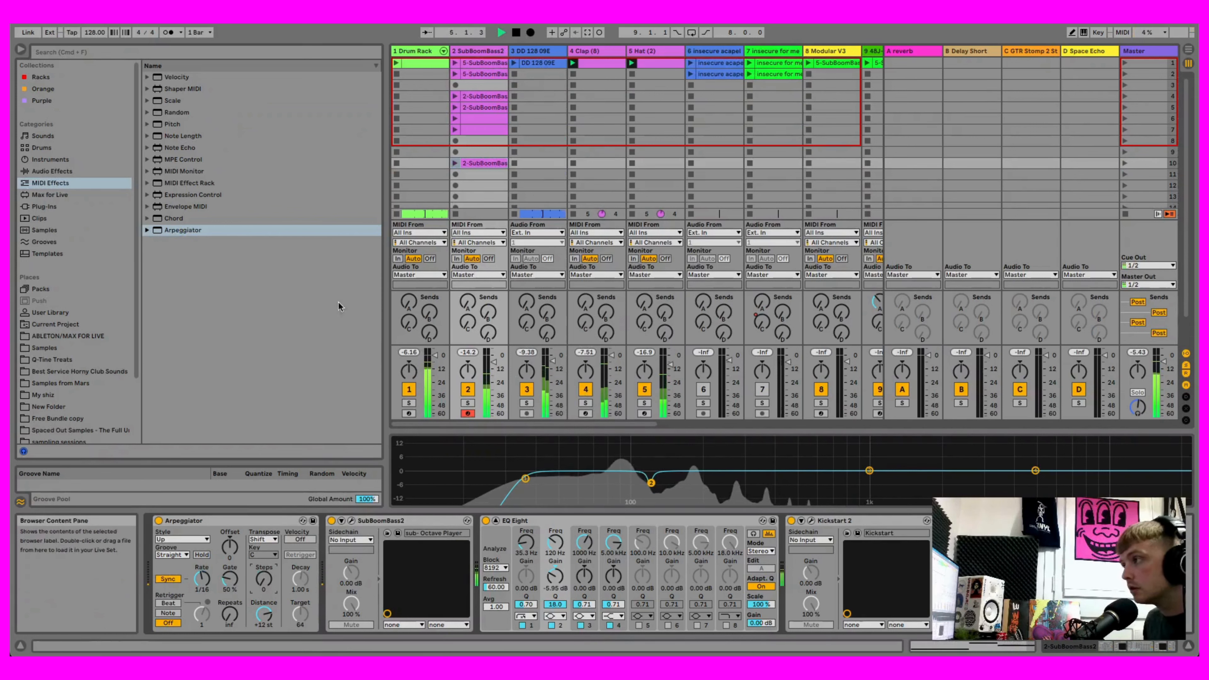
click(455, 186)
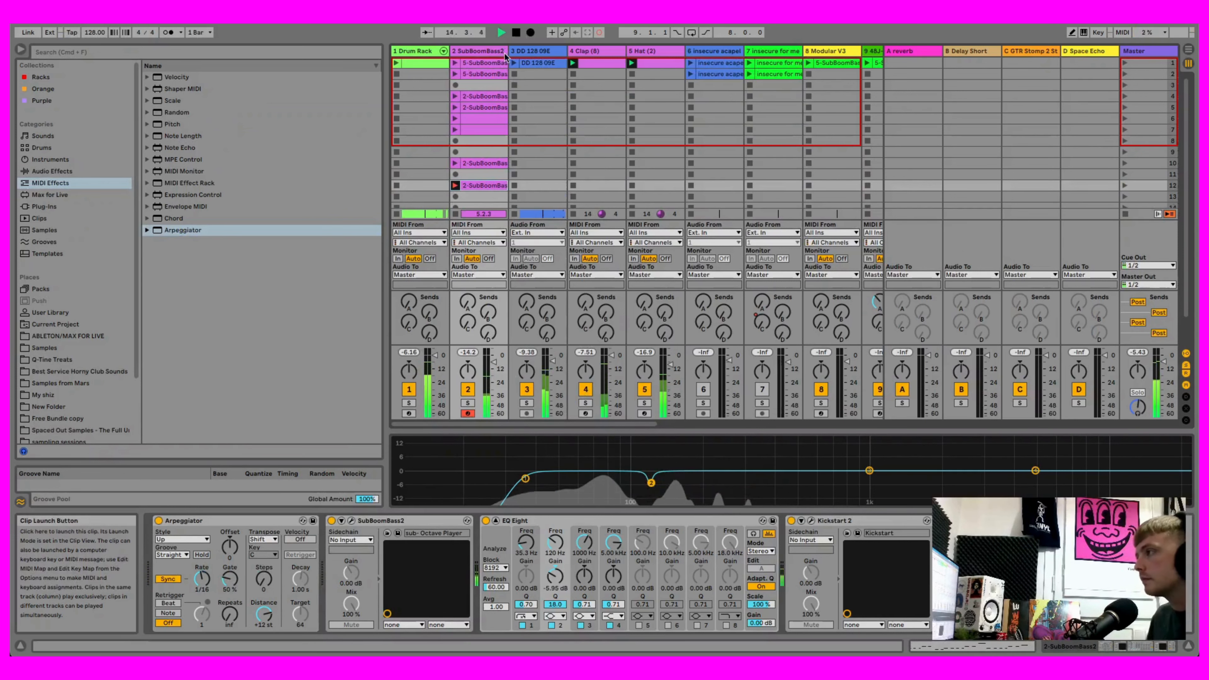
Step: Stop at the recorded slot 12 clip and delete the empty clip beneath it in slot 13
click(493, 189)
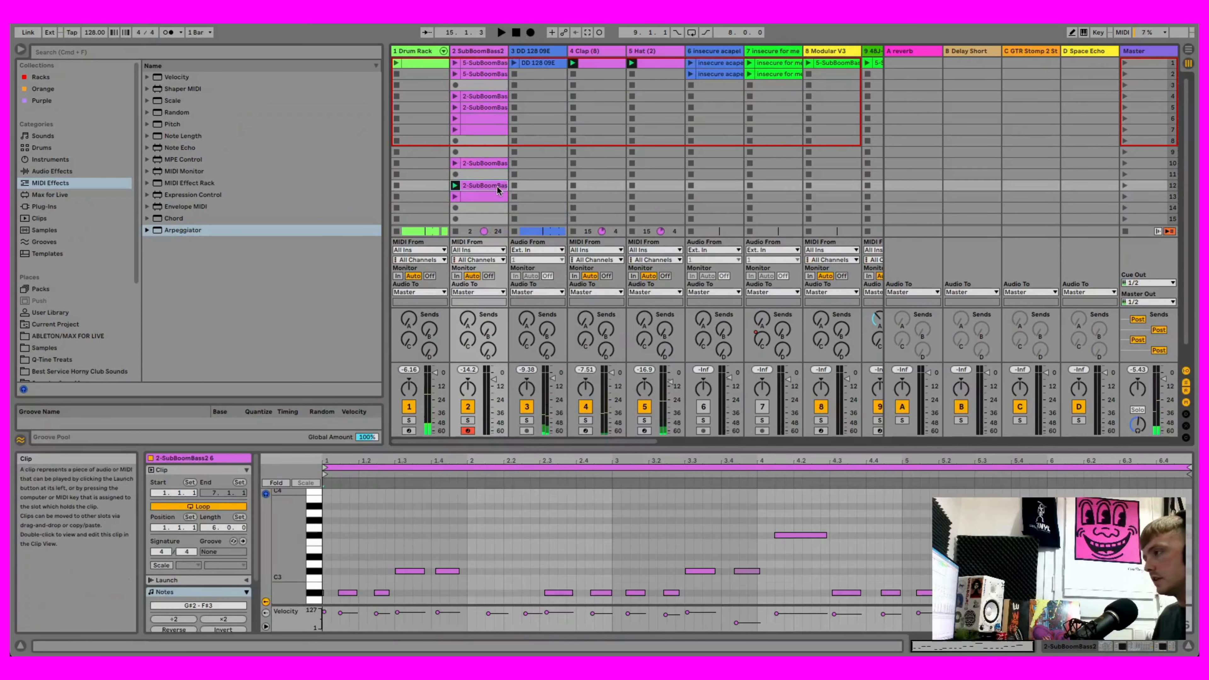
right_click(499, 197)
click(530, 237)
right_click(481, 195)
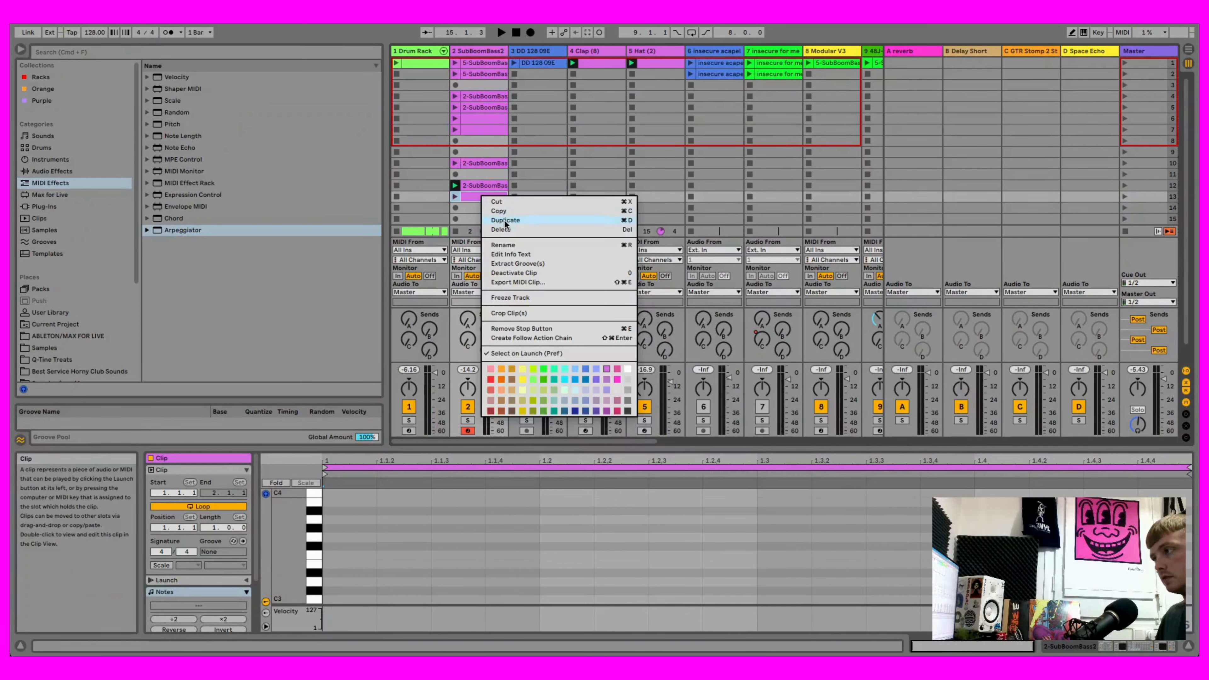
click(503, 229)
Step: Examine the notes of the newly recorded slot 12 clip and compare them with the clips in slots 5 and 6
click(483, 186)
scroll(600, 579, down, 3)
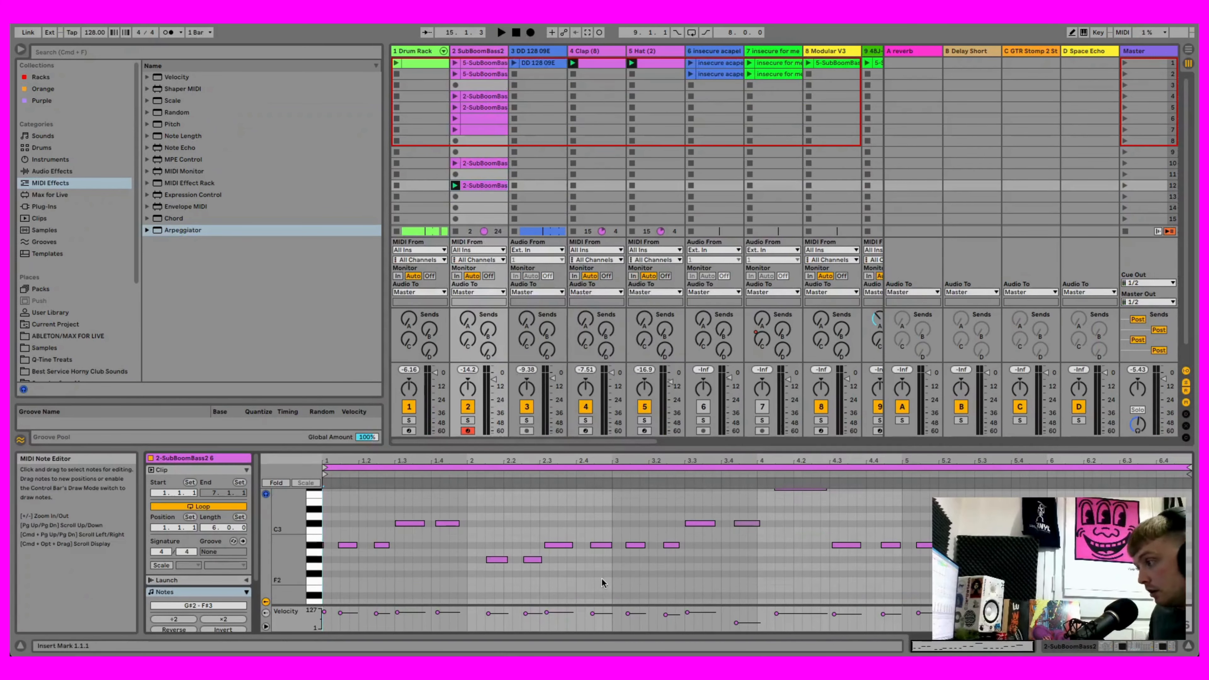
scroll(602, 582, up, 2)
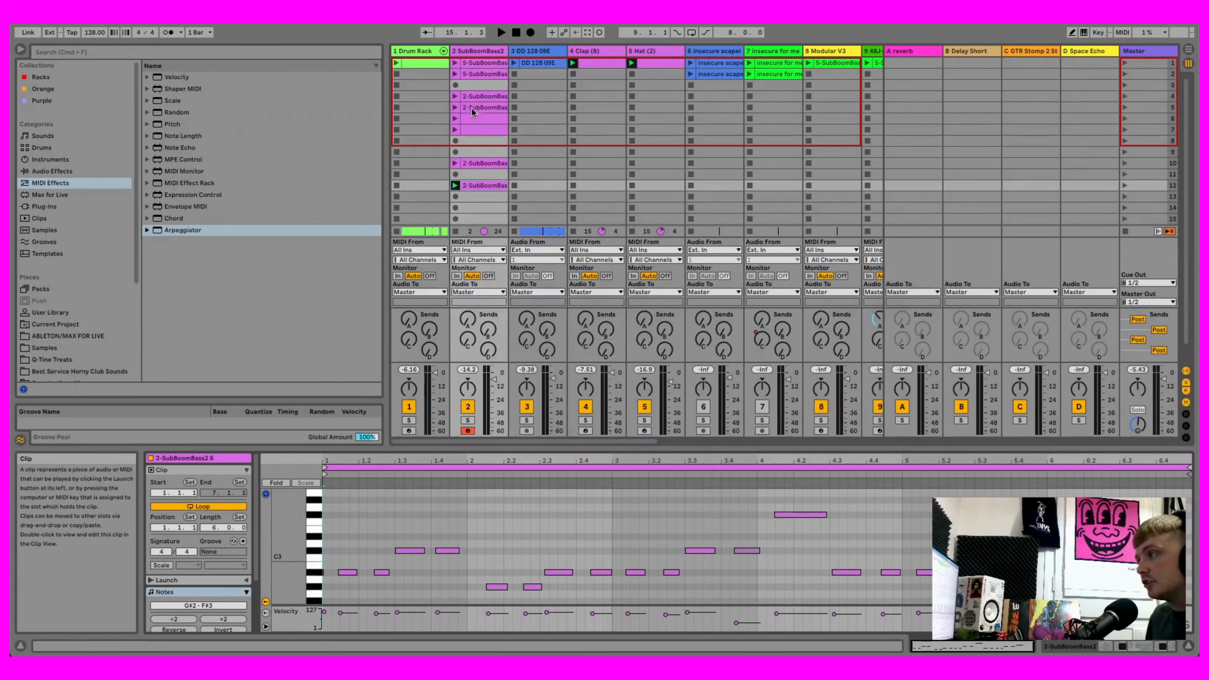
click(481, 106)
click(483, 117)
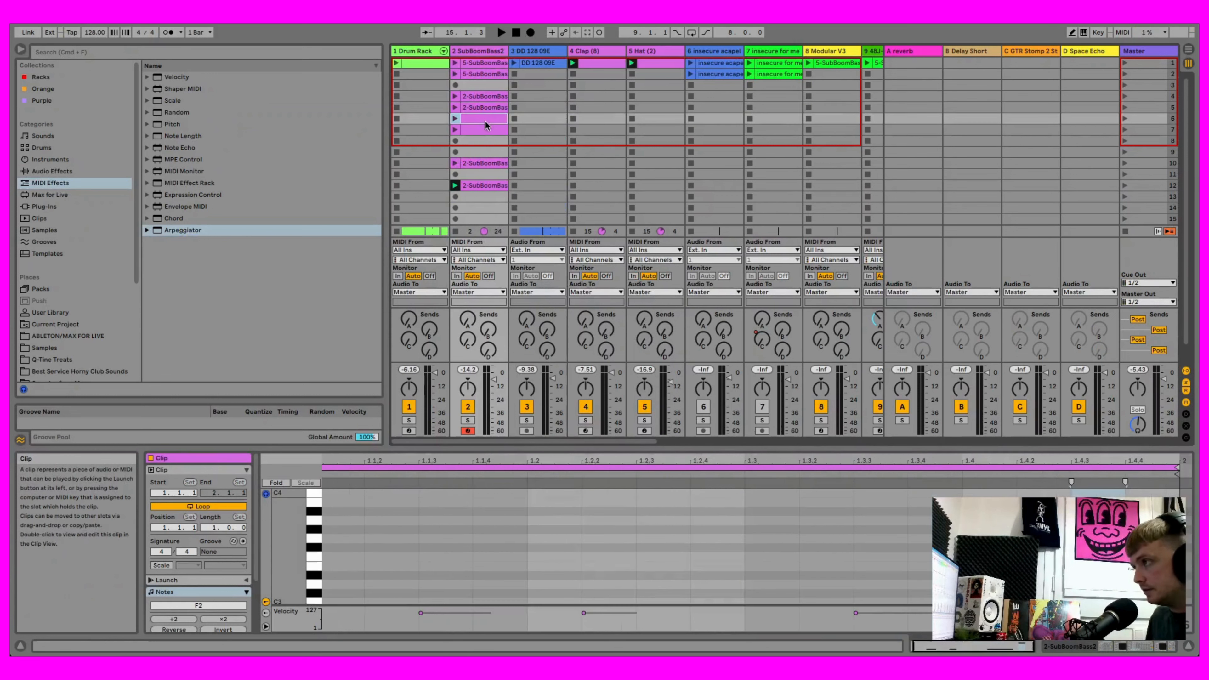
Step: Compare the notes of the bass clips in slots 7, 10 and 4, and show the slot 2 clip in an enlarged note editor
click(485, 127)
click(490, 163)
click(488, 109)
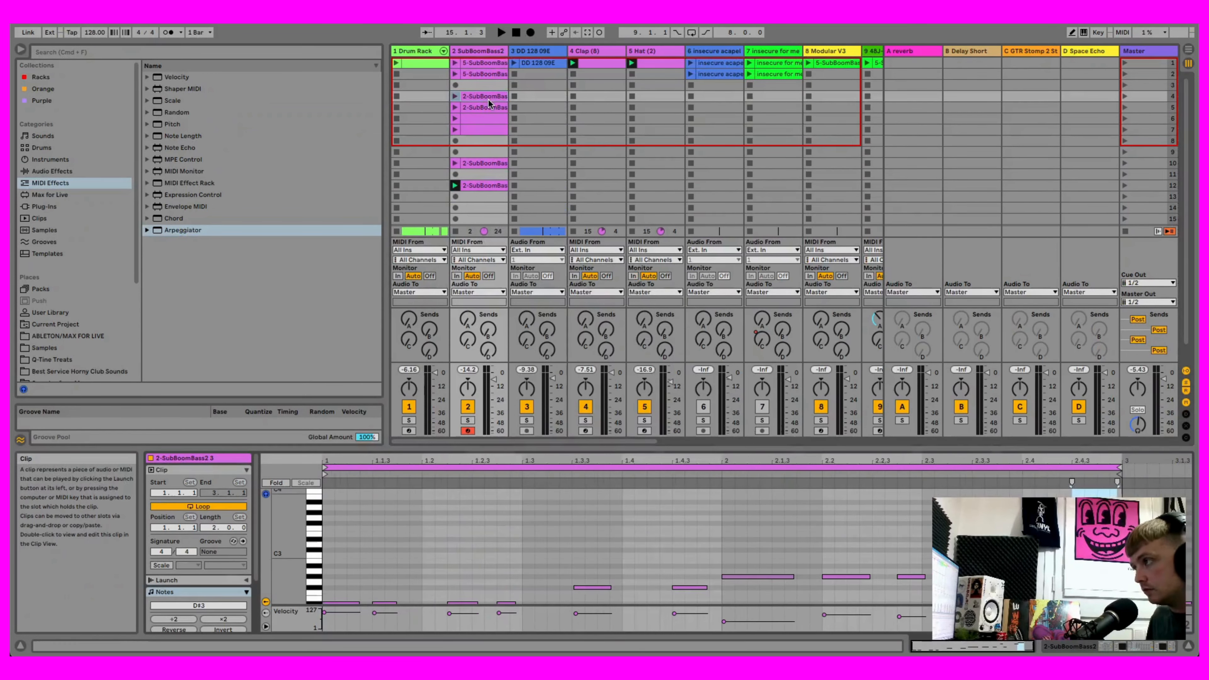
click(482, 77)
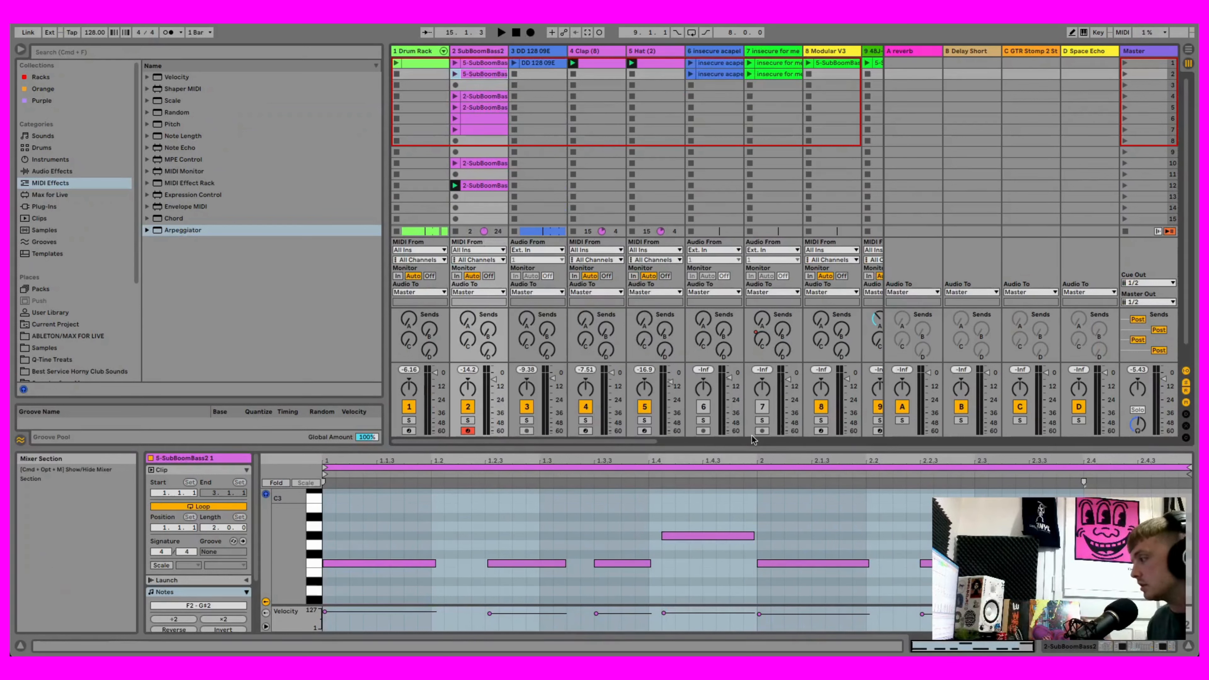
drag(808, 437, 808, 339)
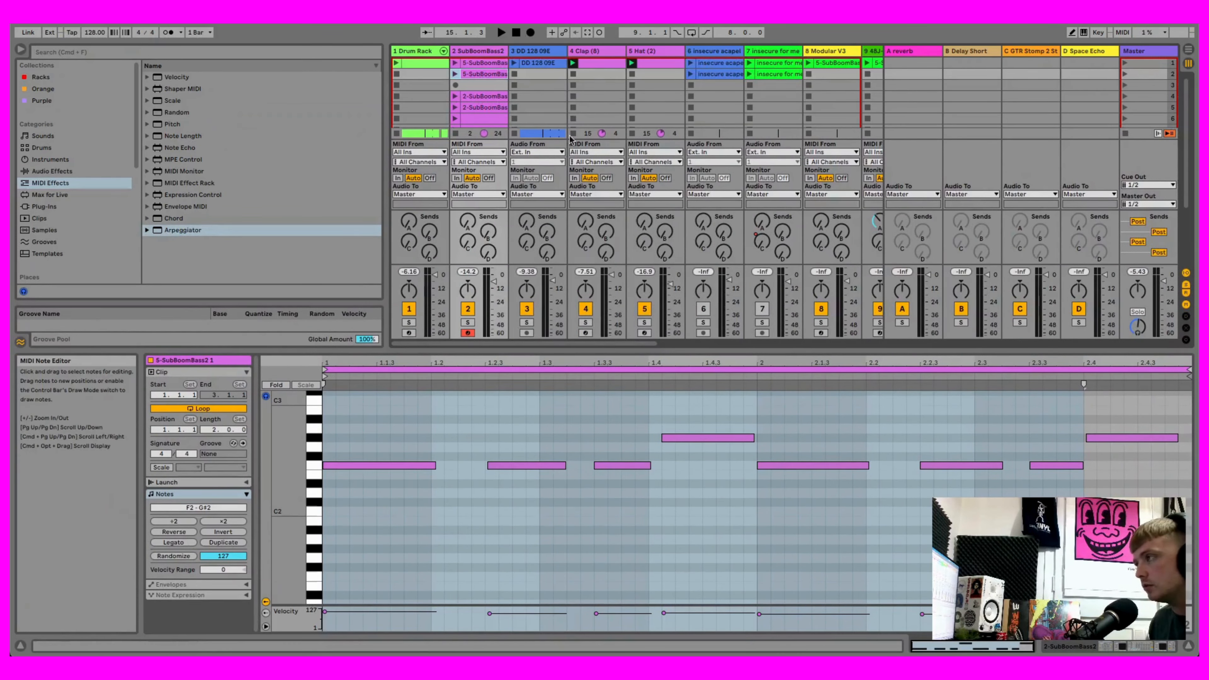
Step: Turn off the bass track's Arpeggiator and audition the slot 2 clip with the drums
click(455, 74)
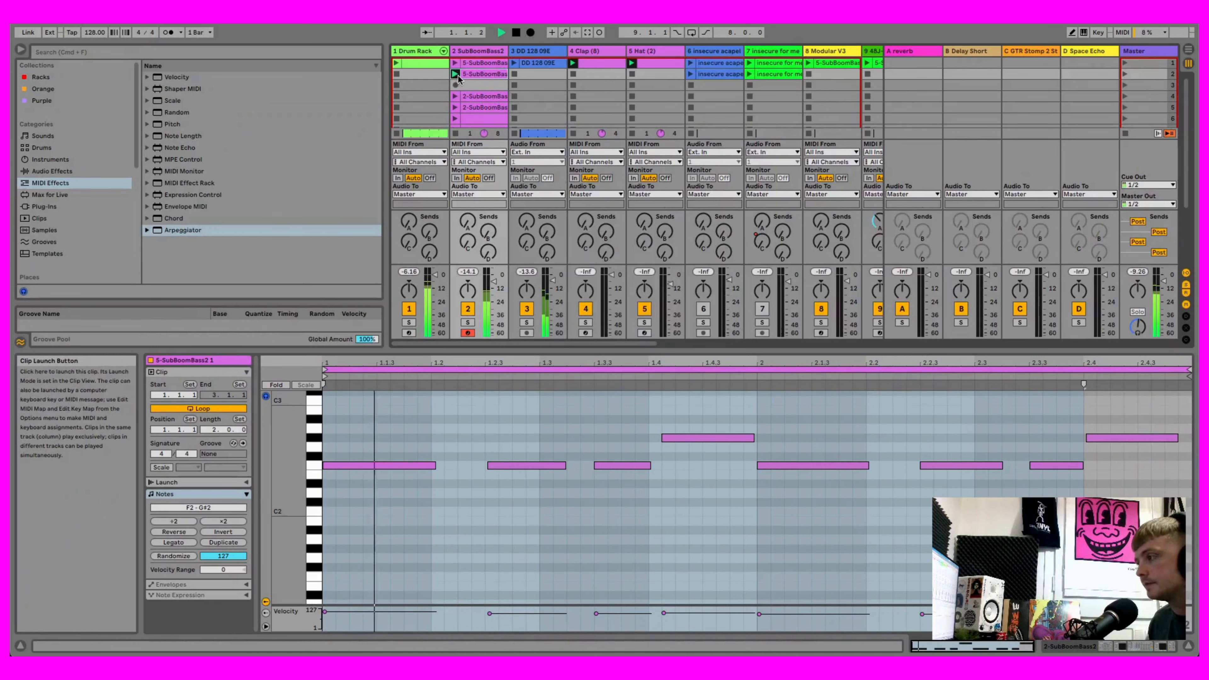
click(517, 34)
double_click(484, 51)
click(159, 521)
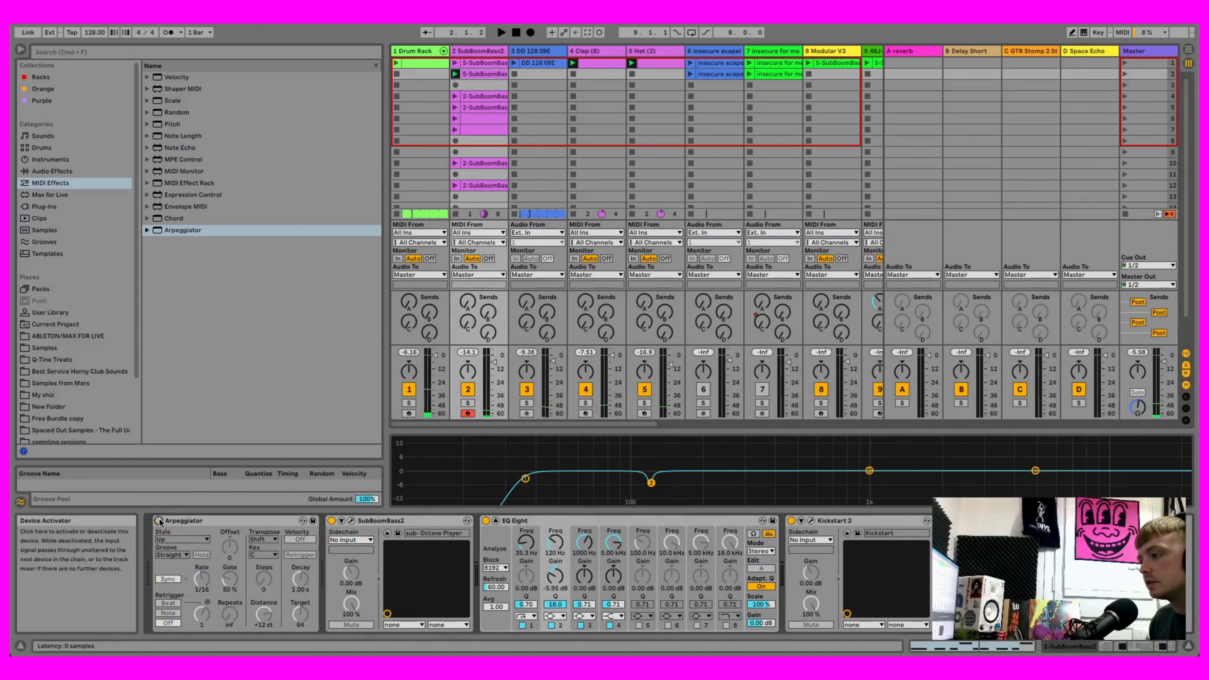
key(space)
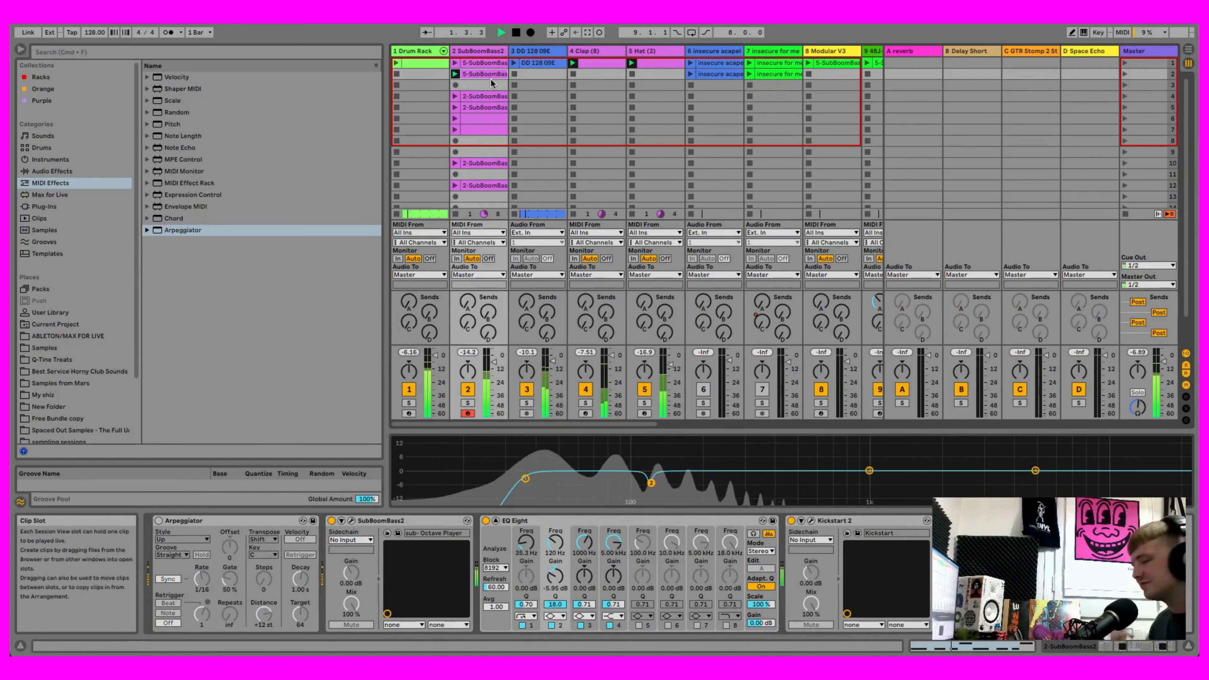
click(516, 32)
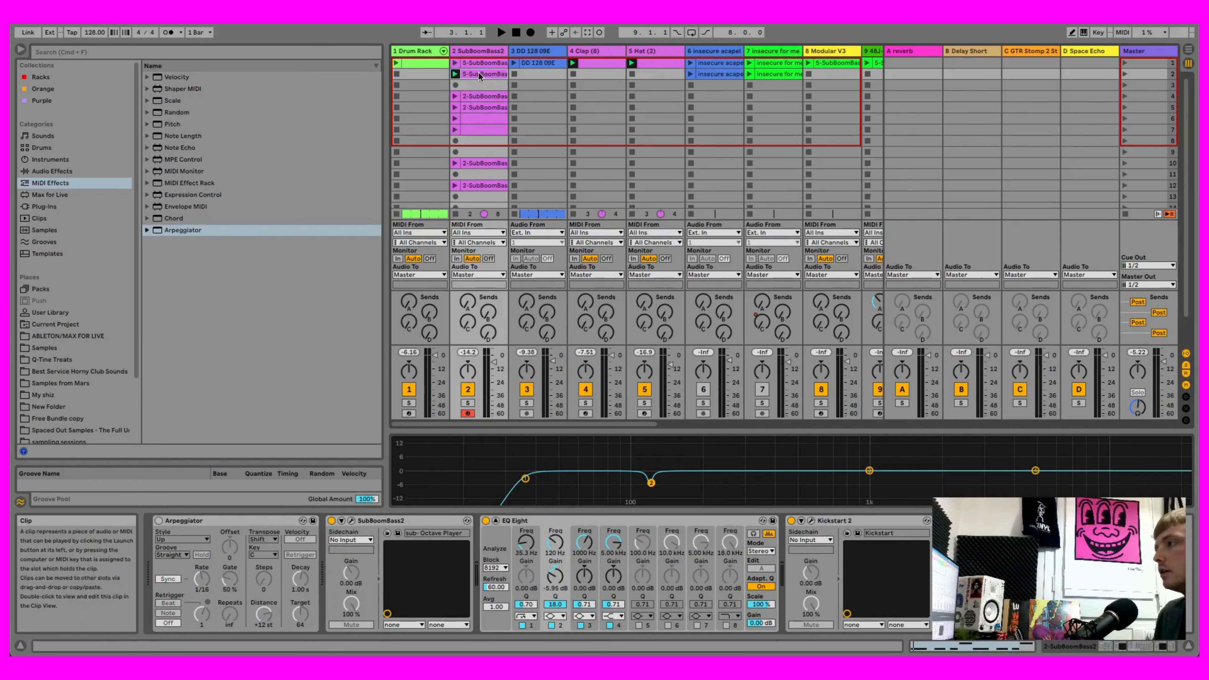
Step: Replay the slot 2 bass clip with its notes in view, and switch playback to the slot 4 clip with its notes open
double_click(478, 73)
key(space)
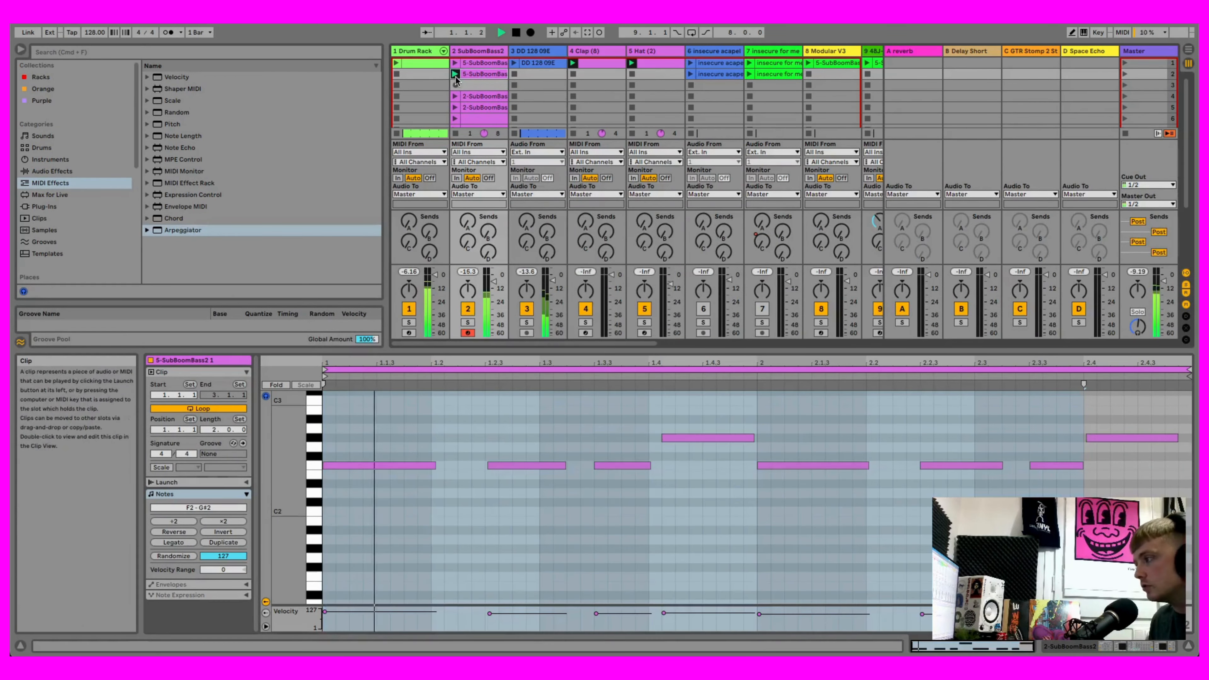
click(470, 97)
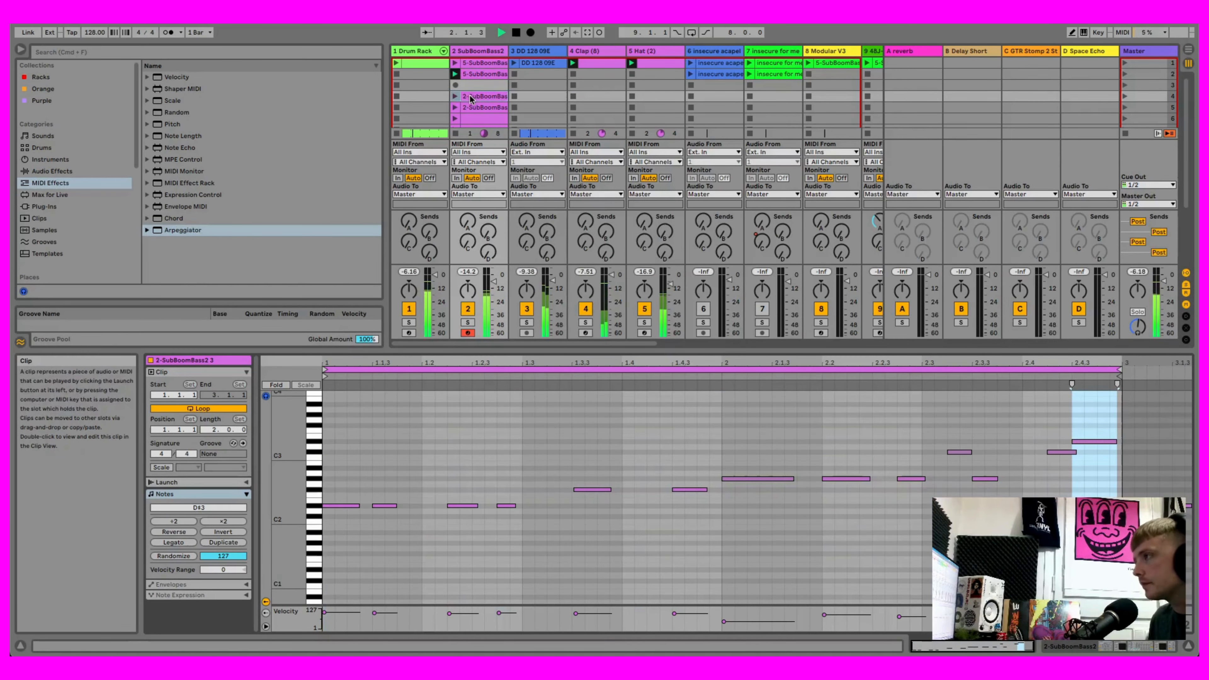
click(456, 97)
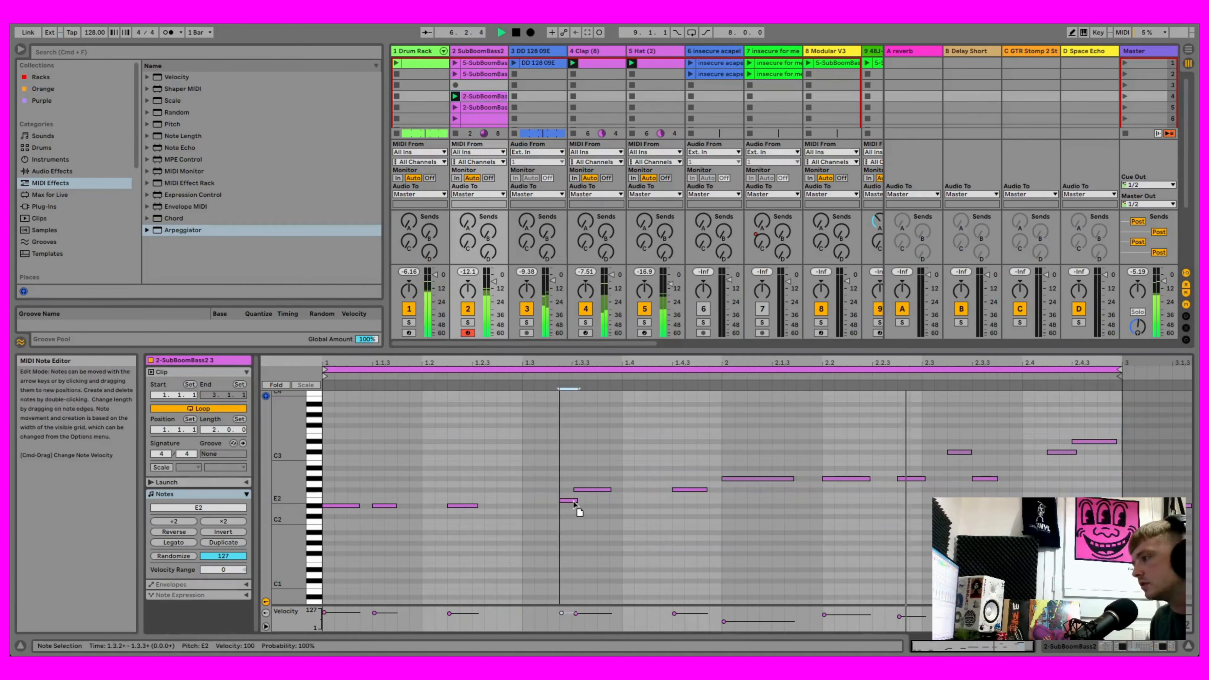
Step: Lengthen the fourth D#2 note of the slot 4 clip to end just before the first higher note
drag(516, 506, 560, 508)
right_click(590, 512)
click(585, 514)
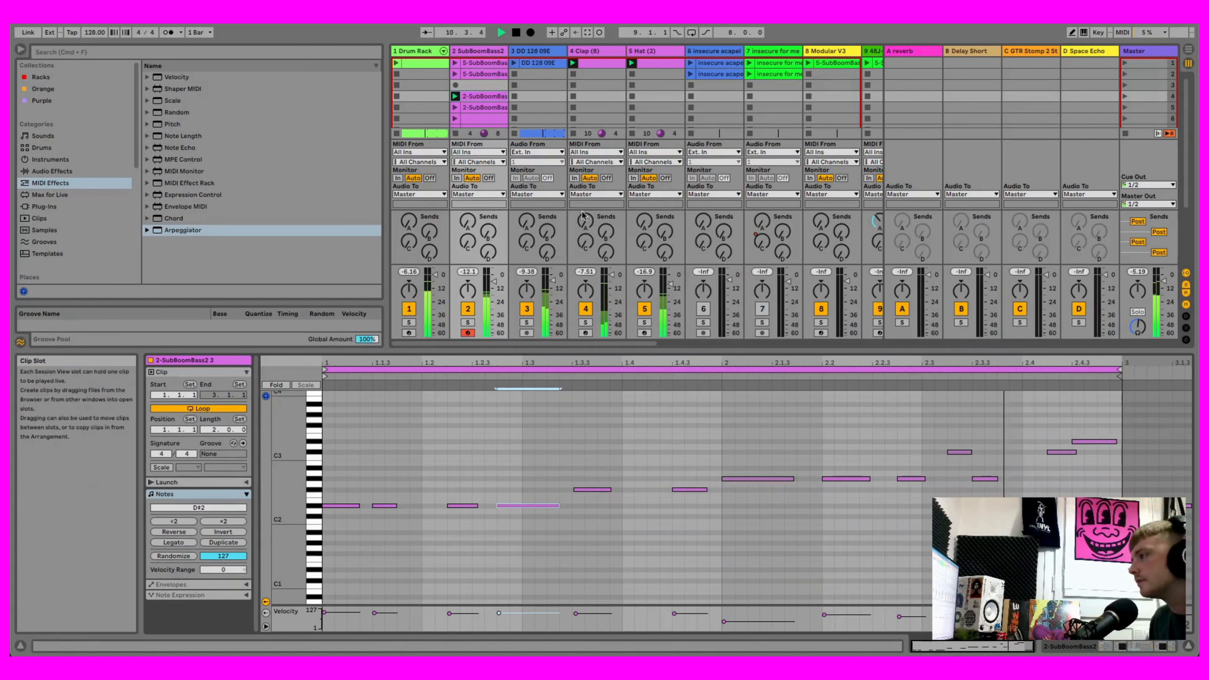
Step: Audition the slot 5 bass clip over the drums, followed by the slot 6 clip with its notes open
drag(619, 350, 620, 388)
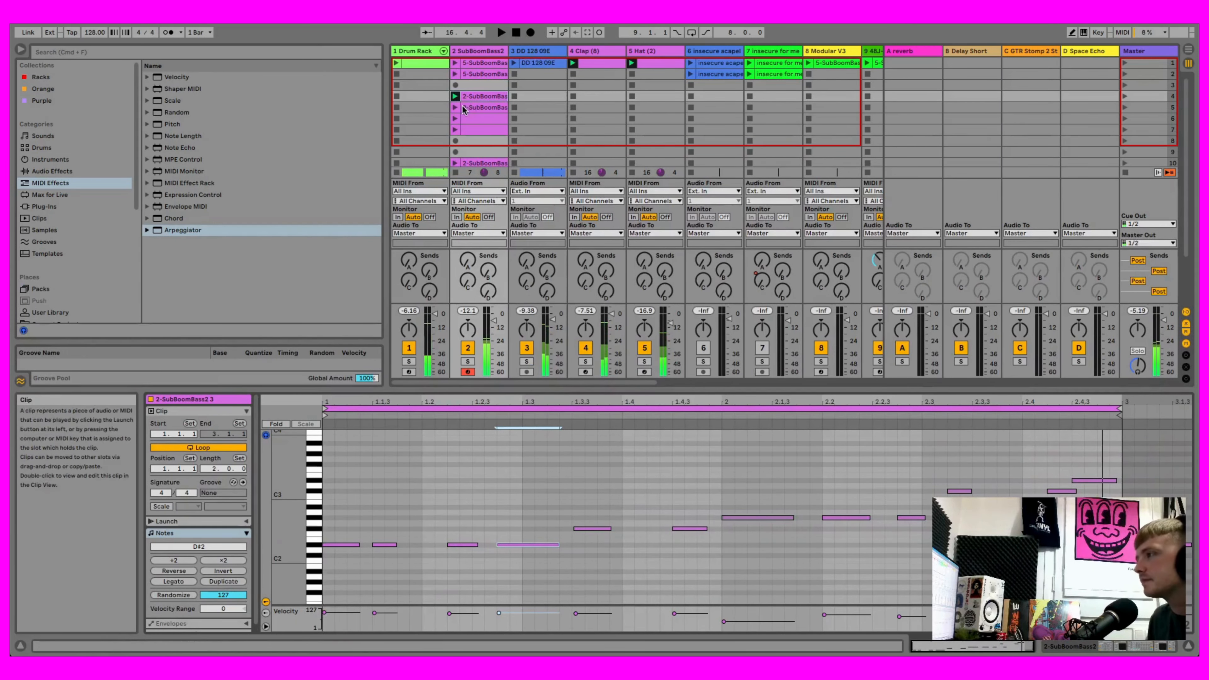
click(455, 108)
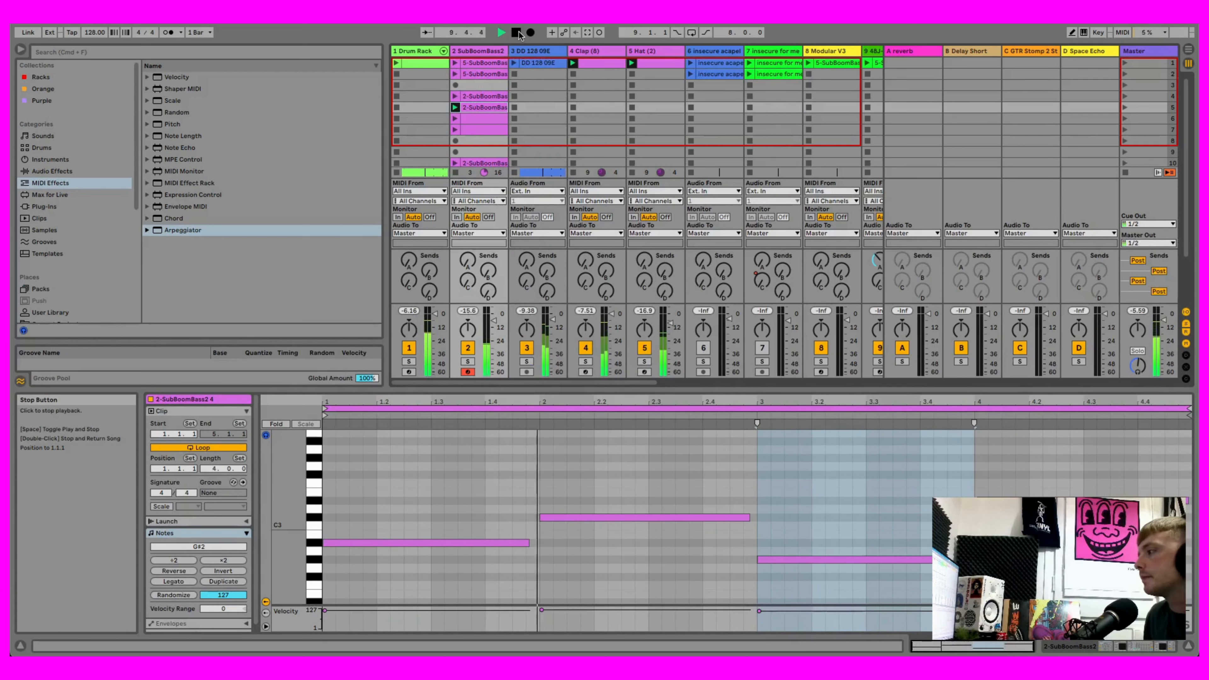
click(517, 32)
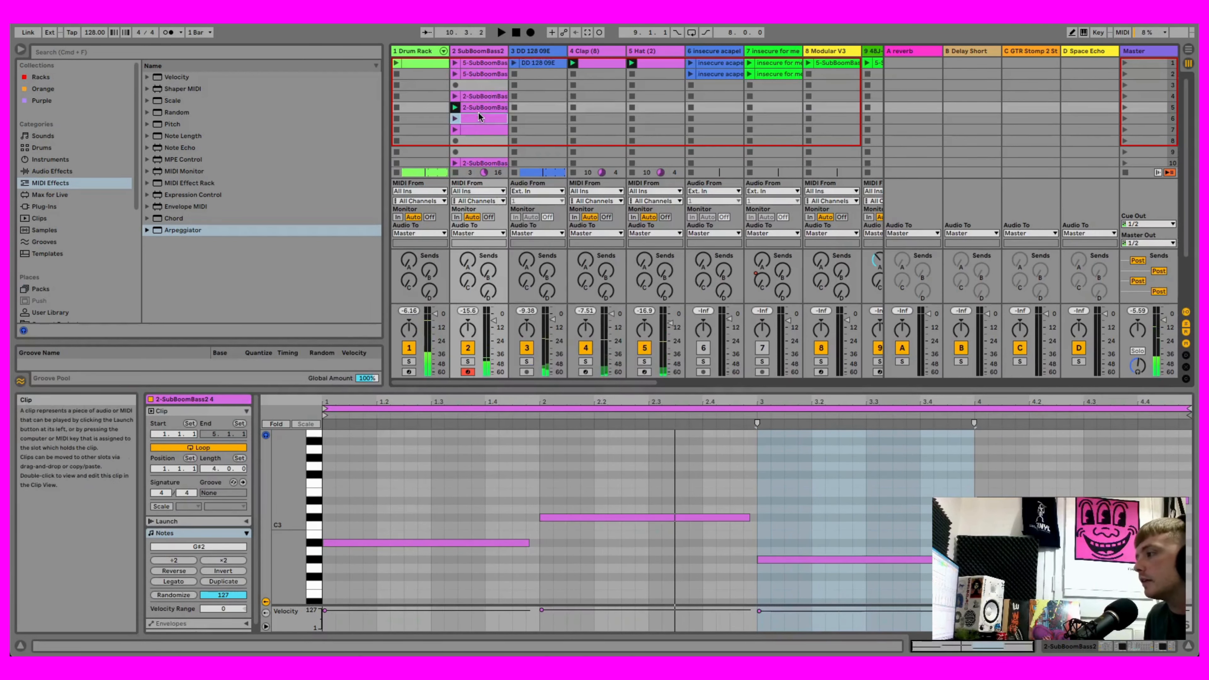
click(479, 117)
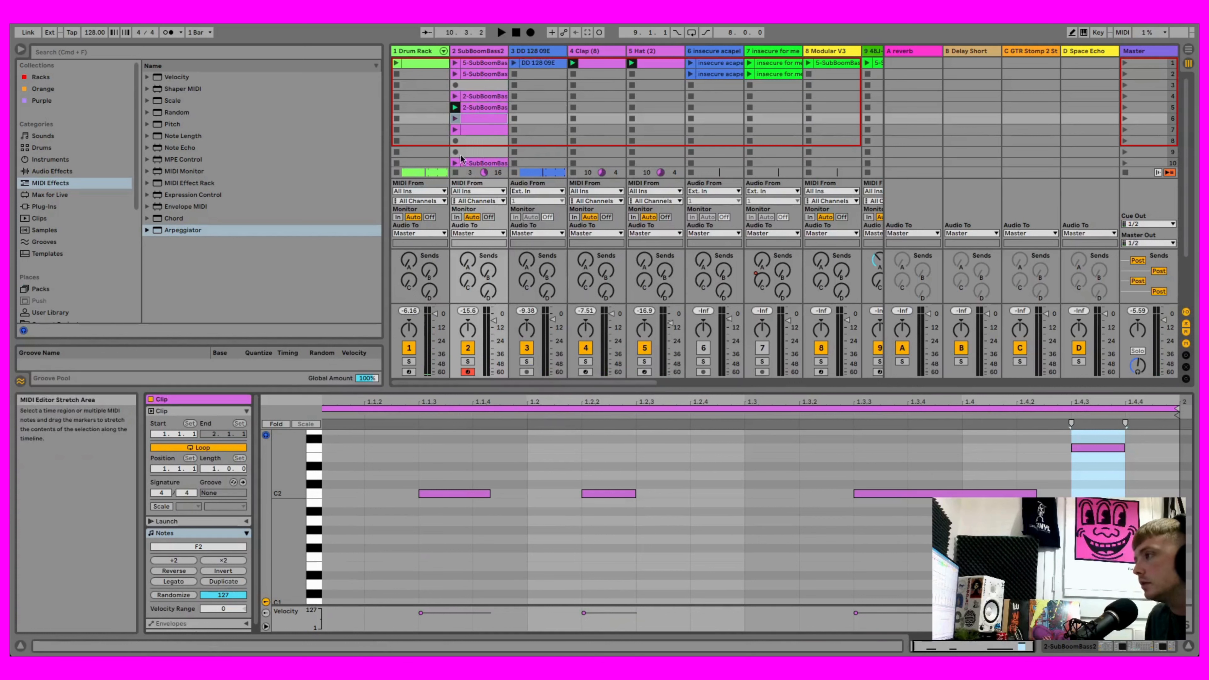
key(Return)
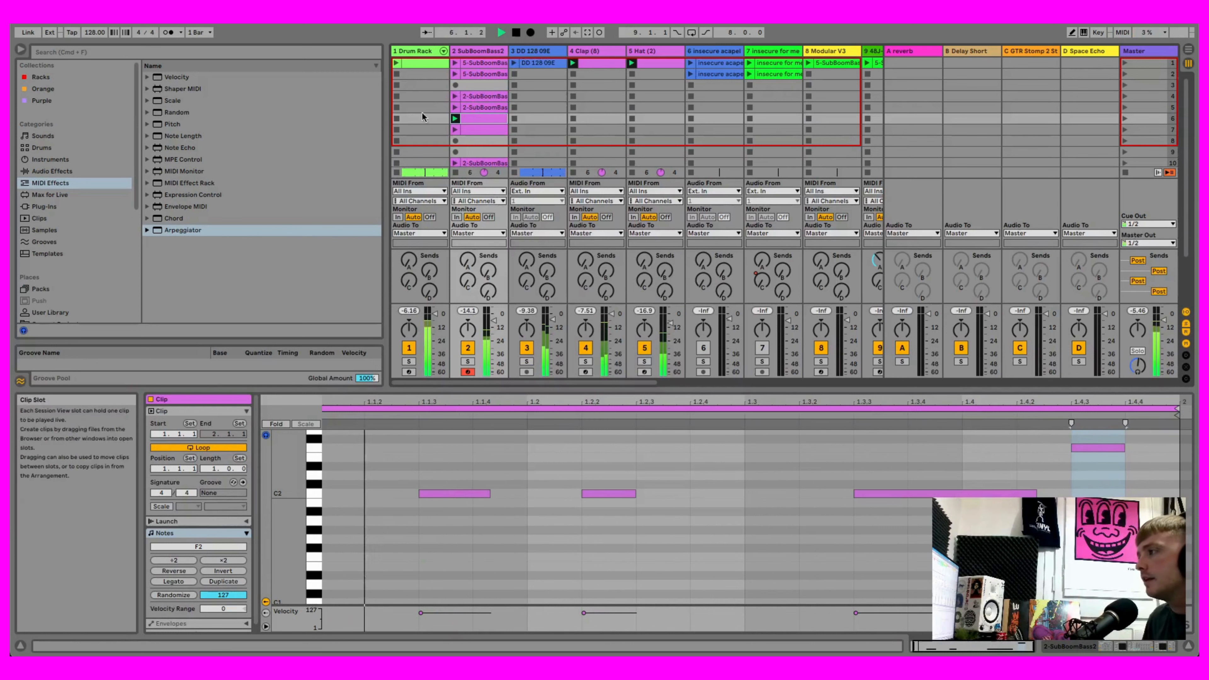
Step: Examine the notes of the slot 7 clip, audition it over the drums and stop playback
click(488, 132)
scroll(743, 503, down, 4)
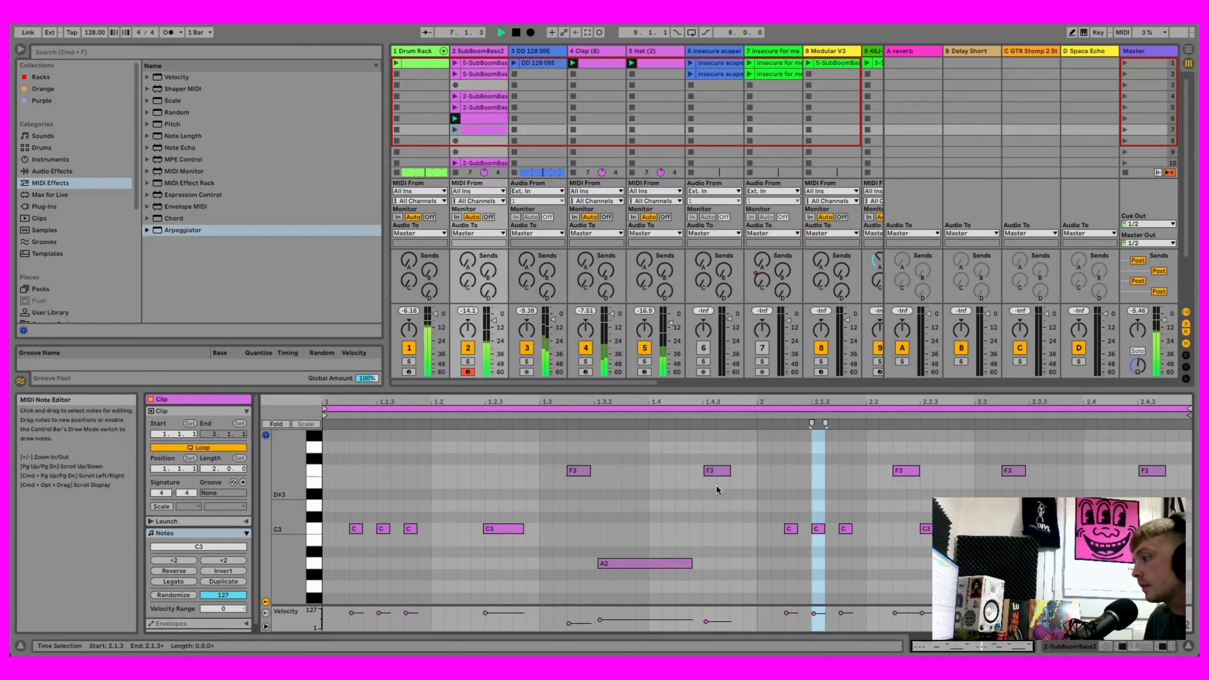
click(454, 130)
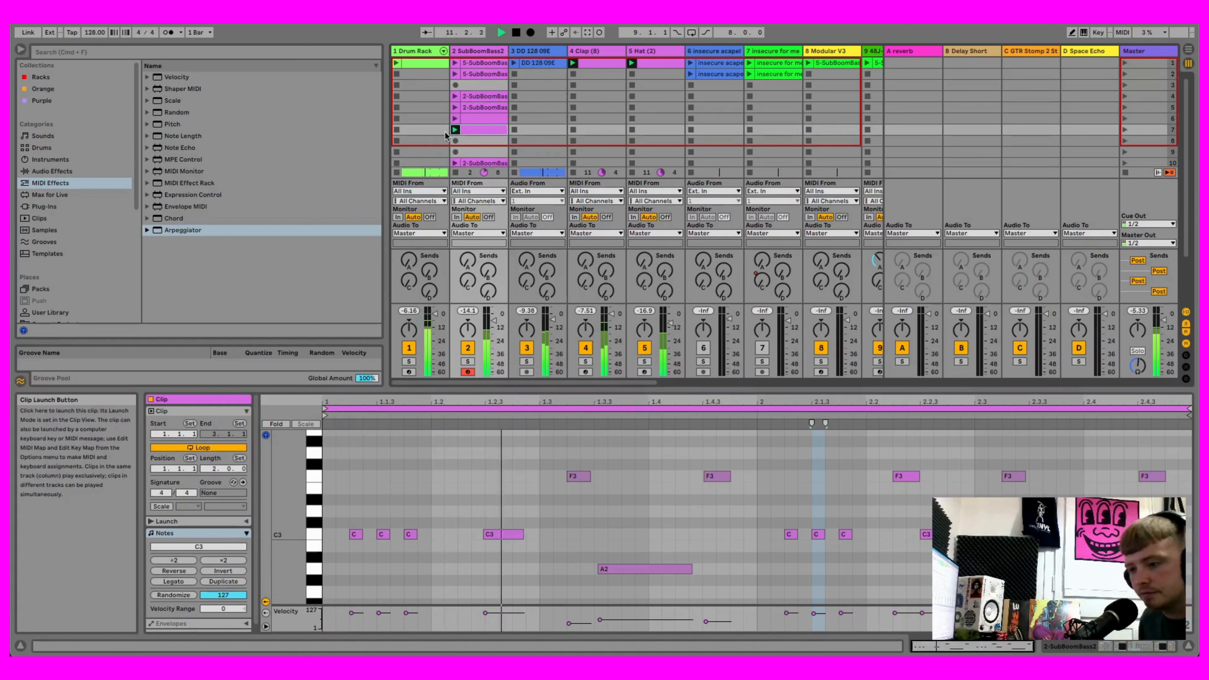
click(516, 32)
Step: Compare the notes of the slot 10 bass clip with those of the slot 7 clip
scroll(479, 145, down, 1)
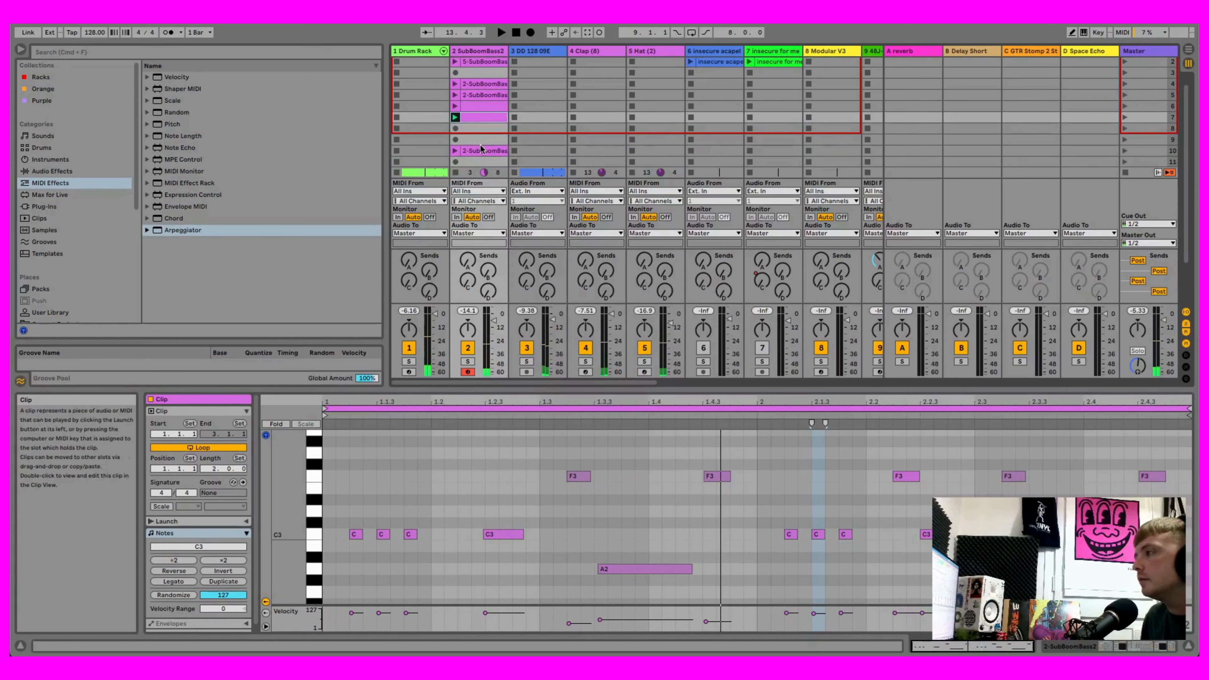
click(483, 151)
click(491, 51)
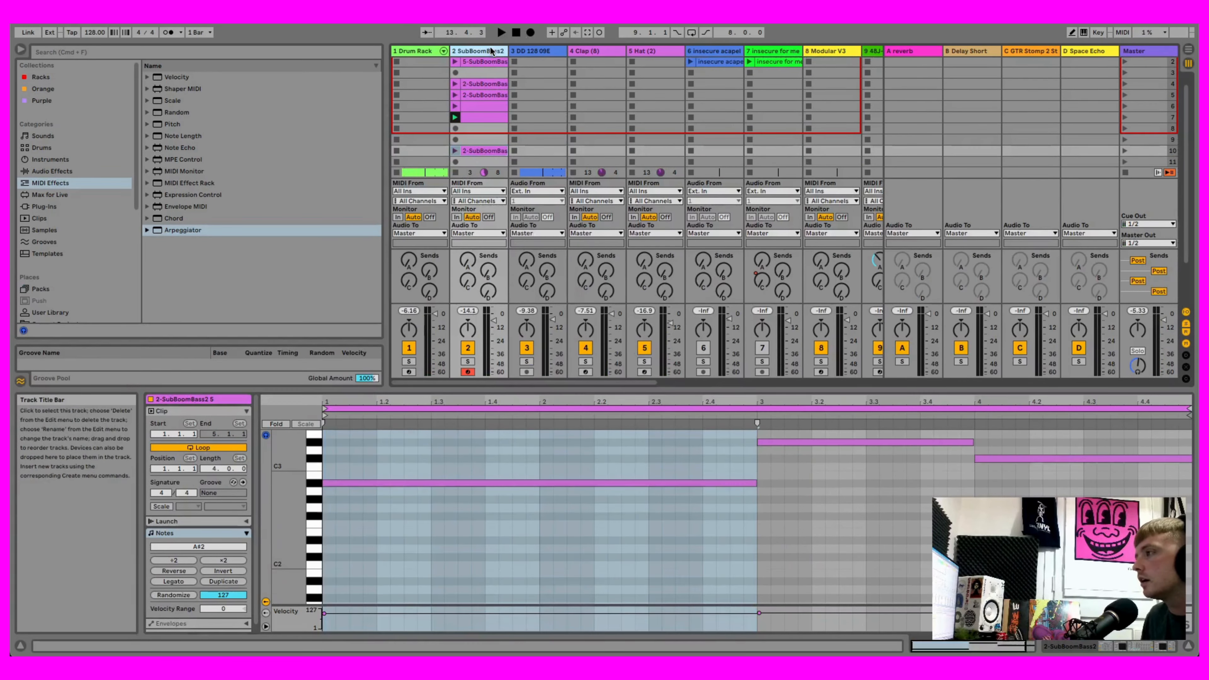
click(483, 118)
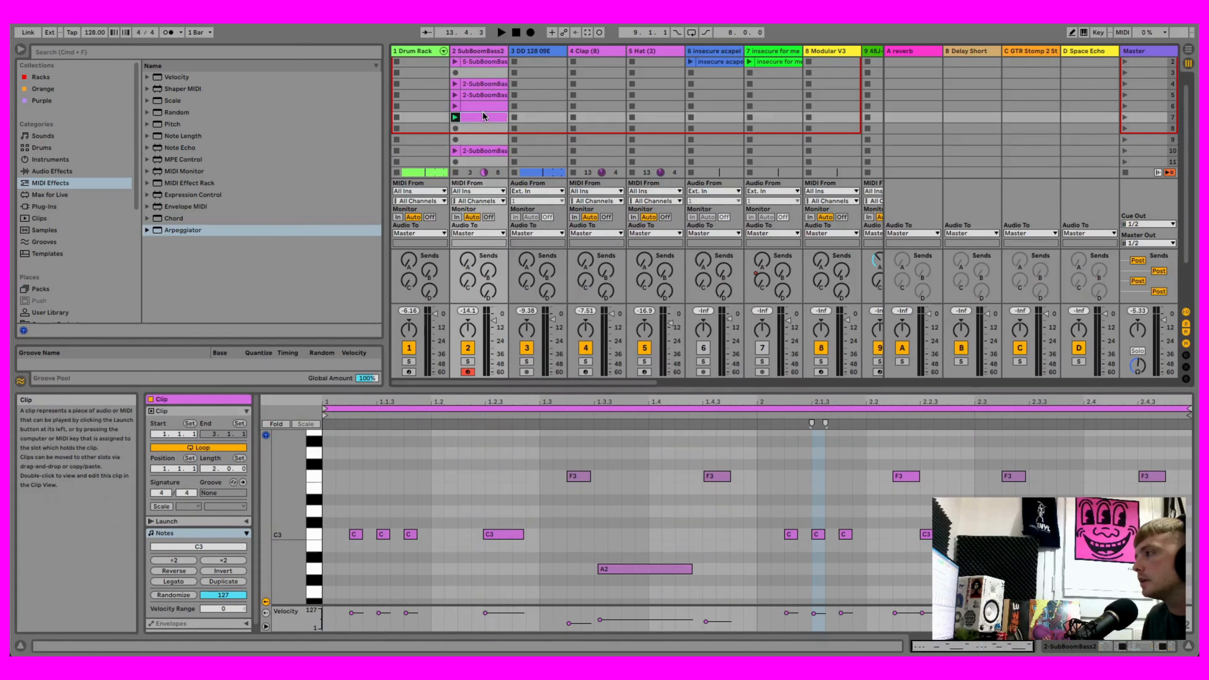
right_click(483, 117)
click(475, 150)
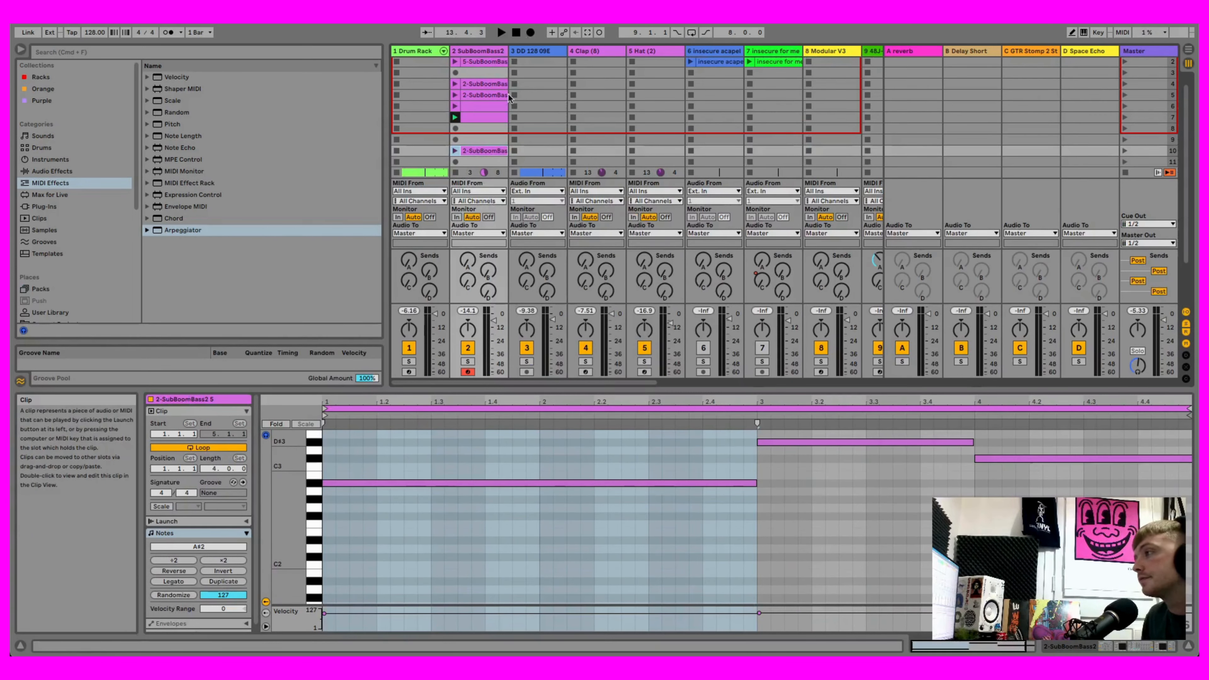
Step: Turn the Arpeggiator back on, set its rate to 1/8, and audition the slot 10 clip with its notes in view
click(486, 50)
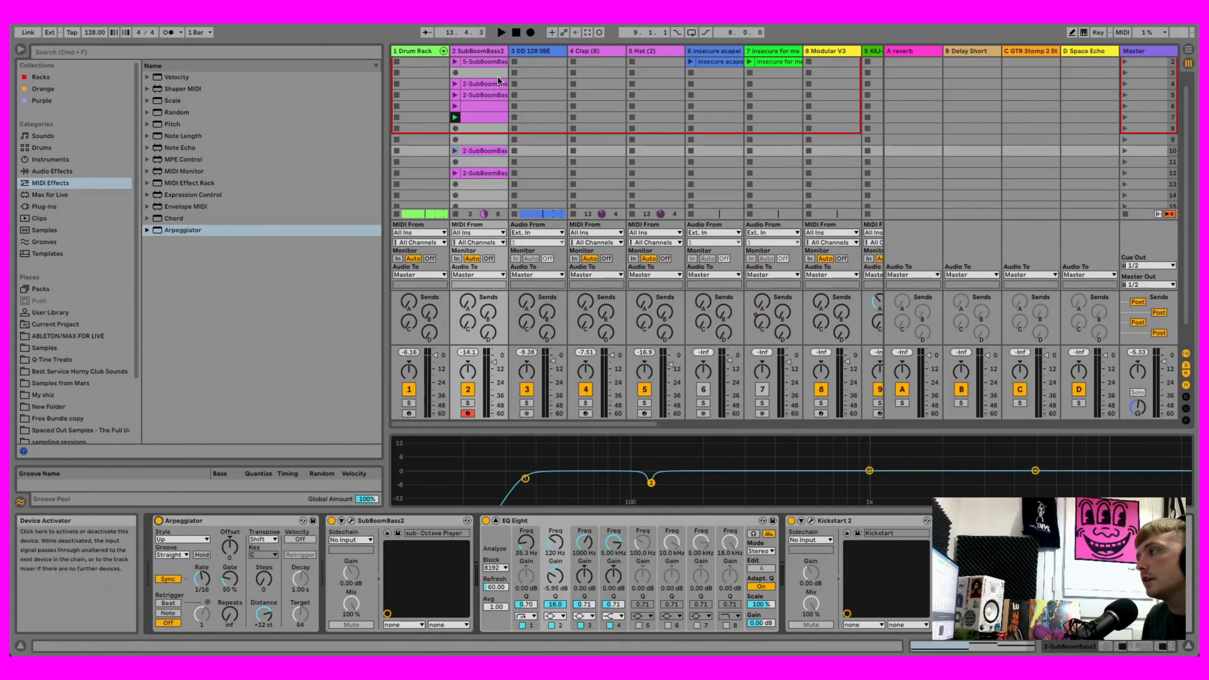
key(space)
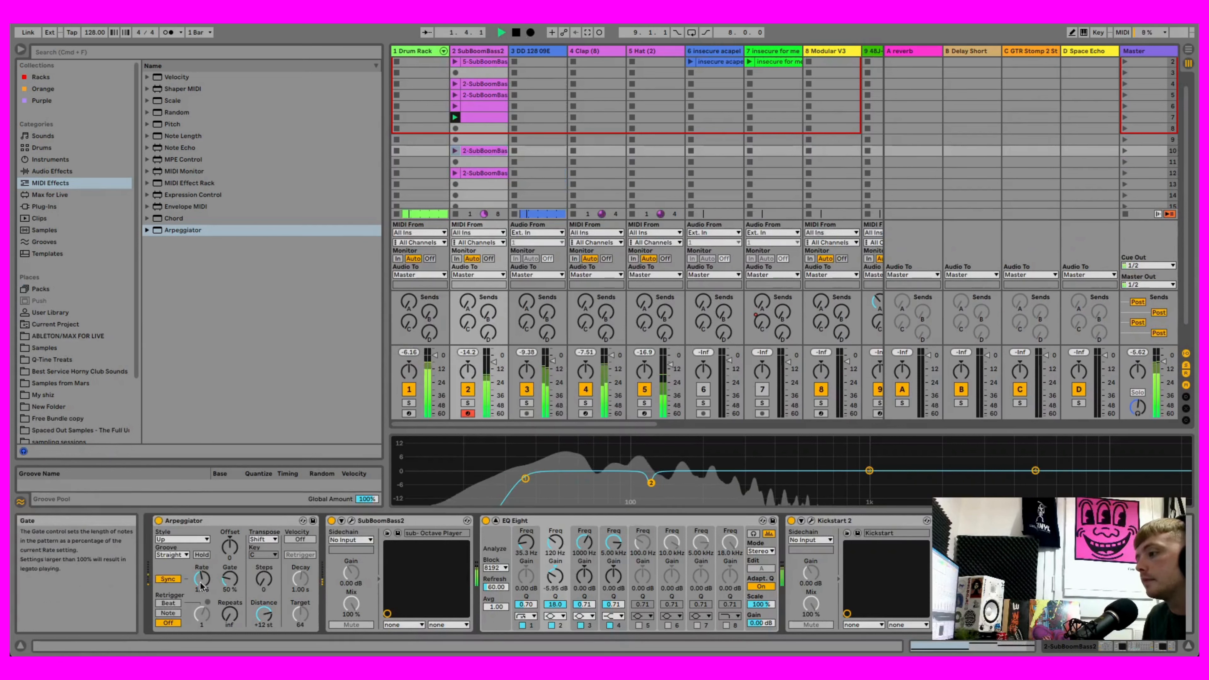
drag(200, 581, 201, 569)
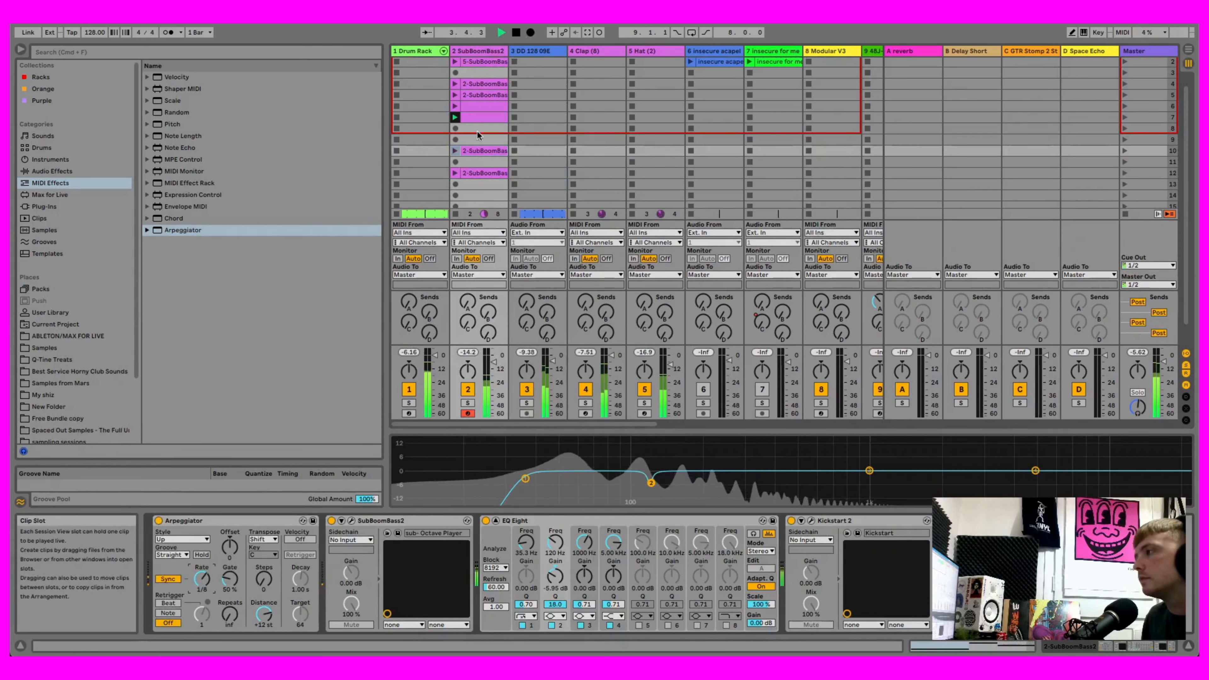
click(479, 152)
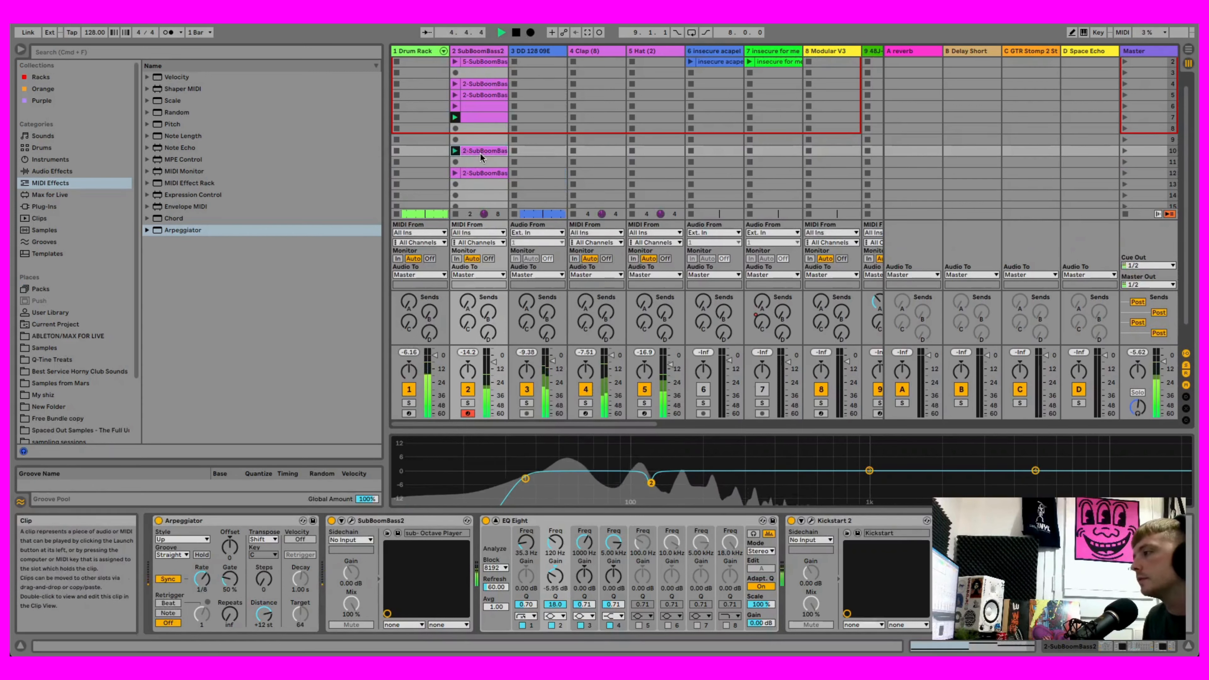
double_click(481, 151)
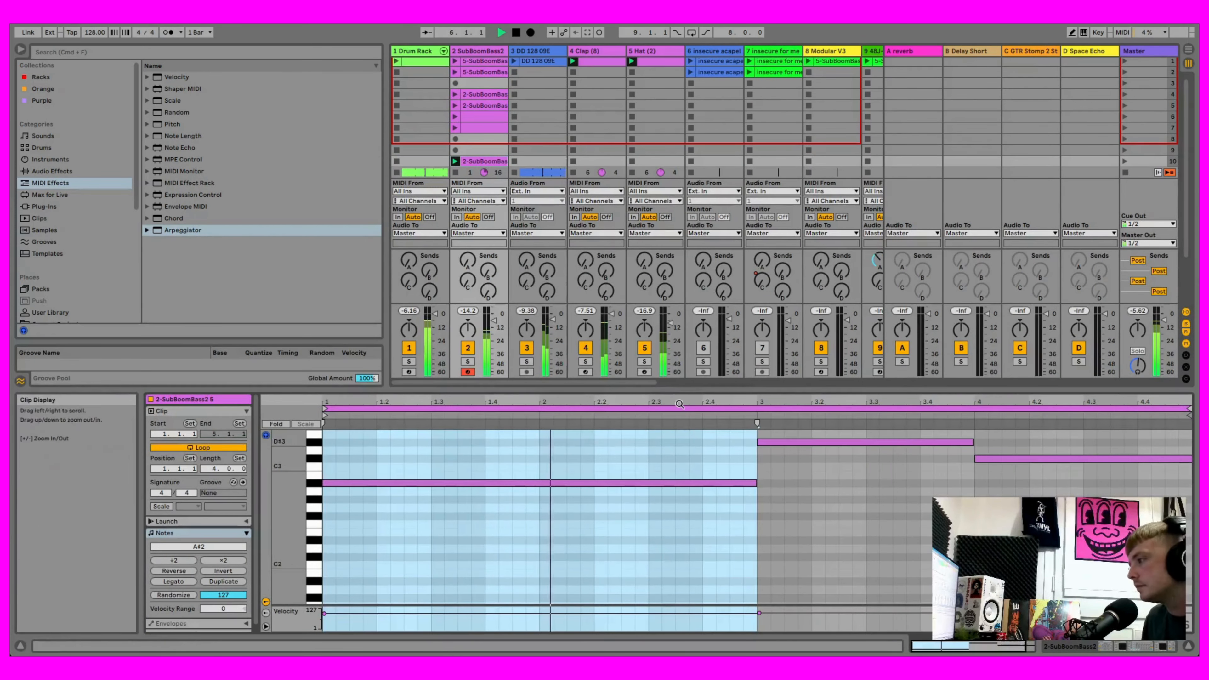
drag(676, 388, 676, 347)
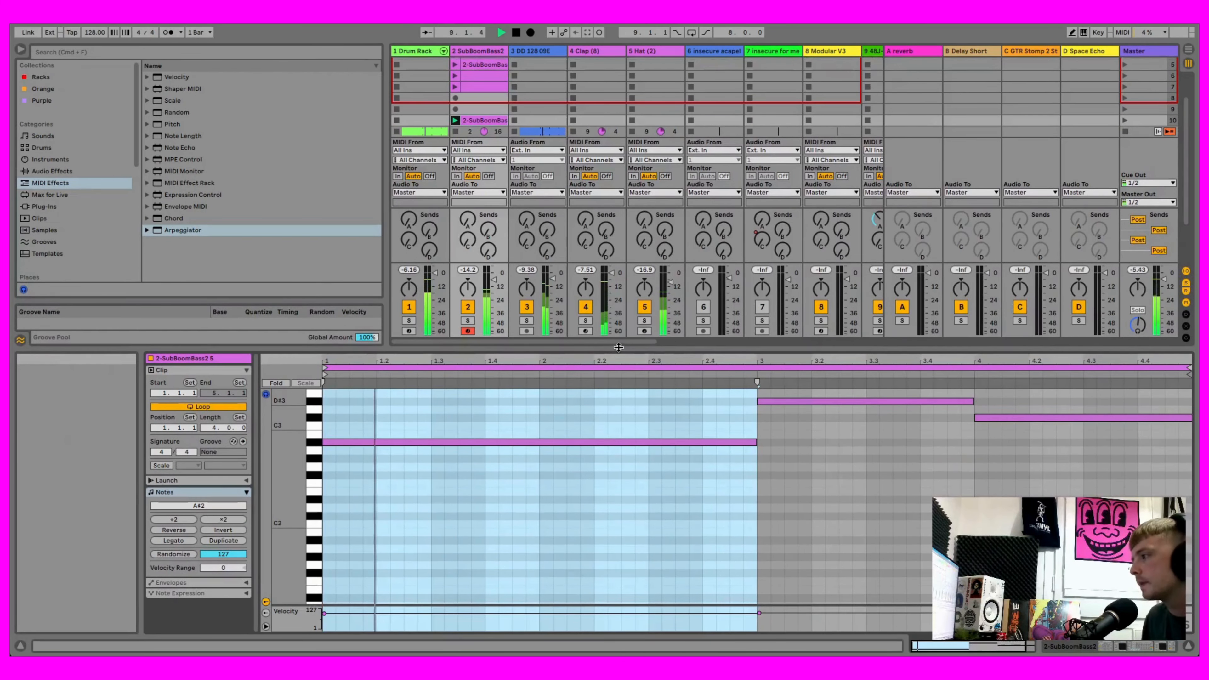
drag(618, 347, 619, 437)
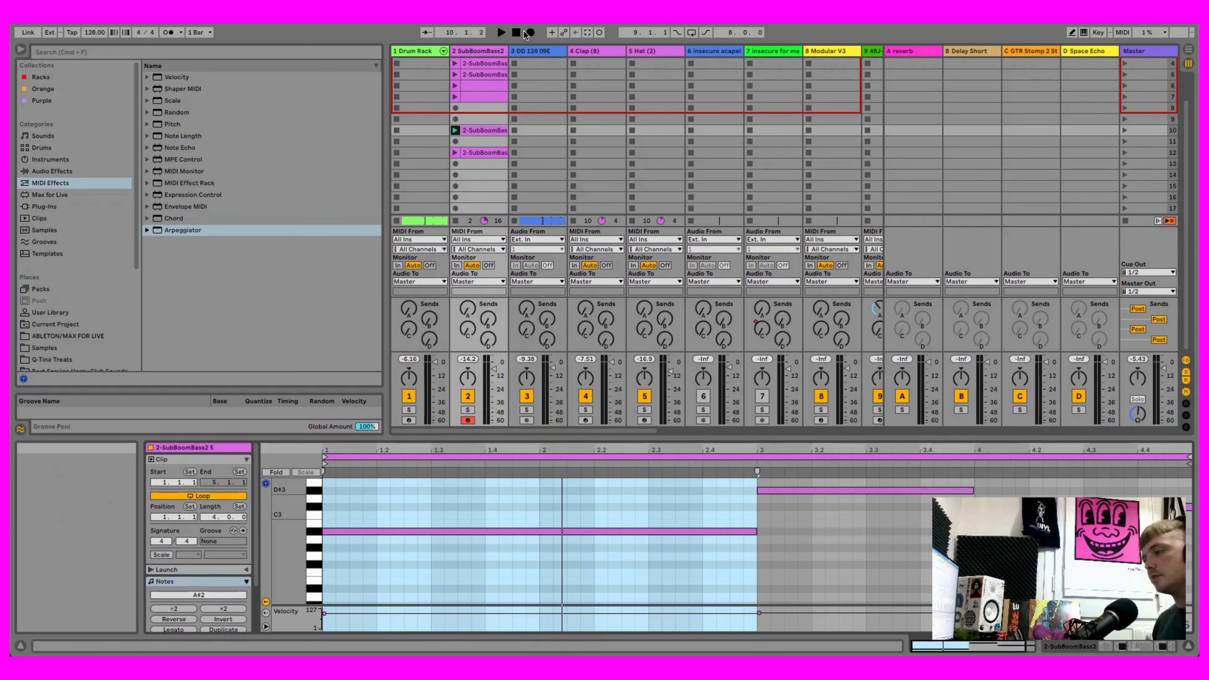
Step: Preview several house groove loops from the Proper House Grooves copy folder in Spaced Out Samples, including House grooves 128 128-3.wav
click(485, 52)
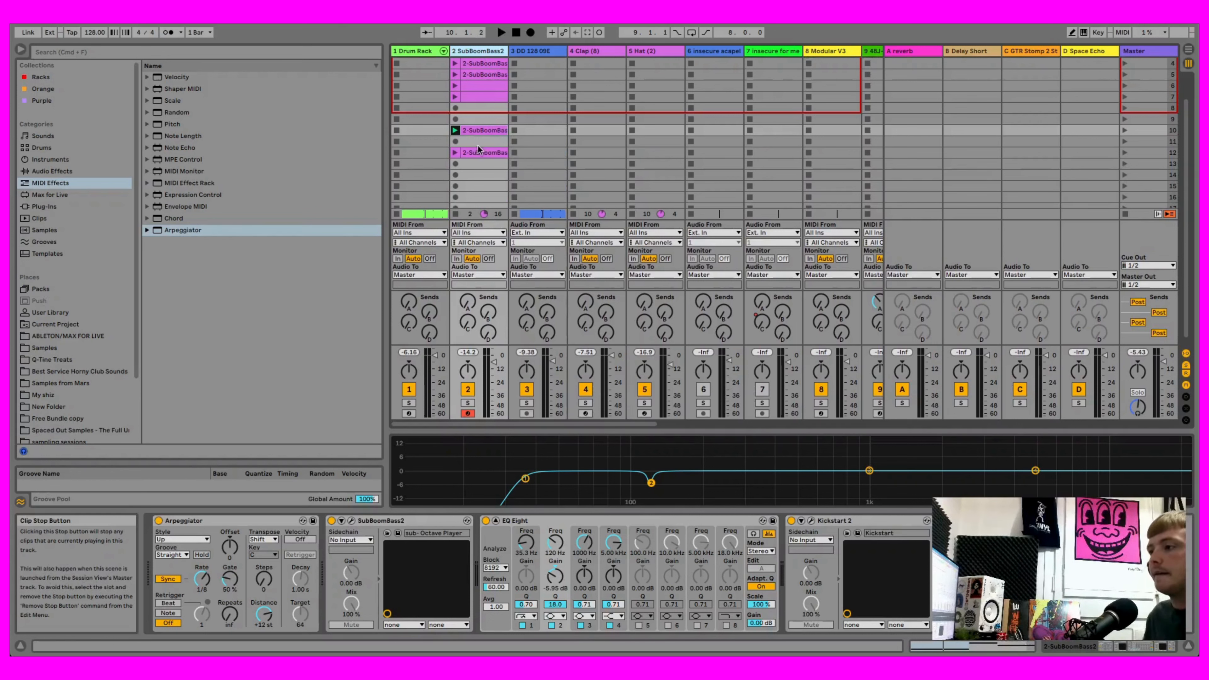
scroll(100, 403, down, 3)
click(85, 395)
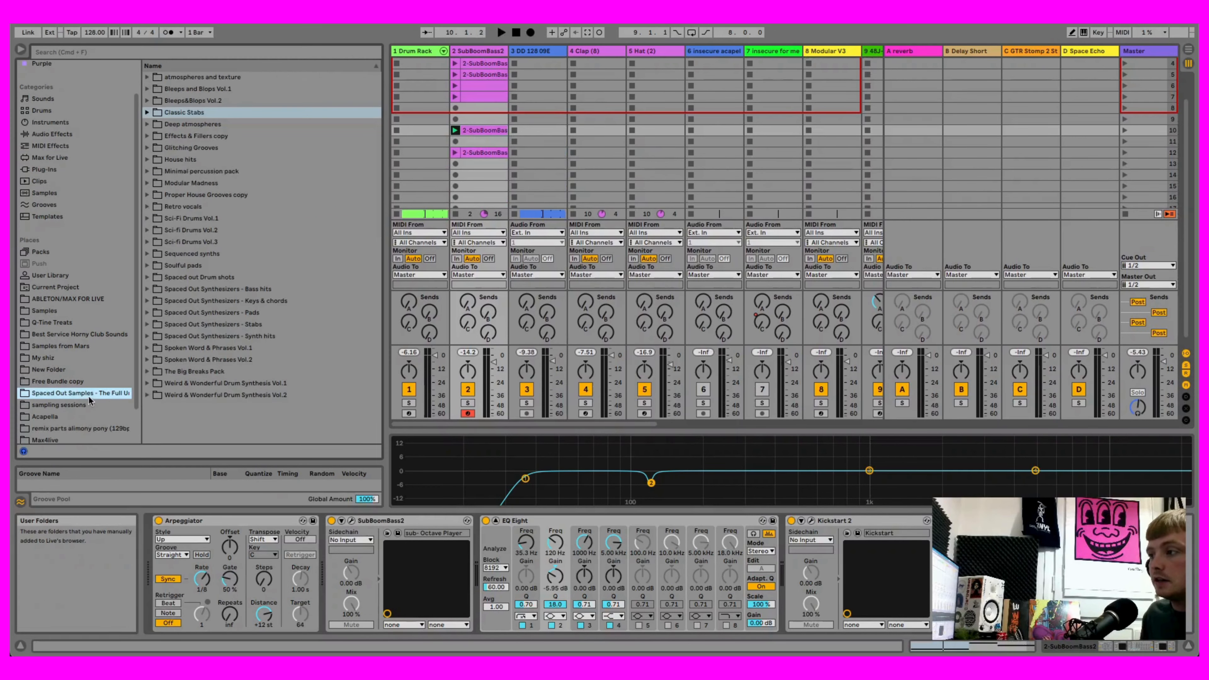
click(146, 195)
key(Down)
key(Down)
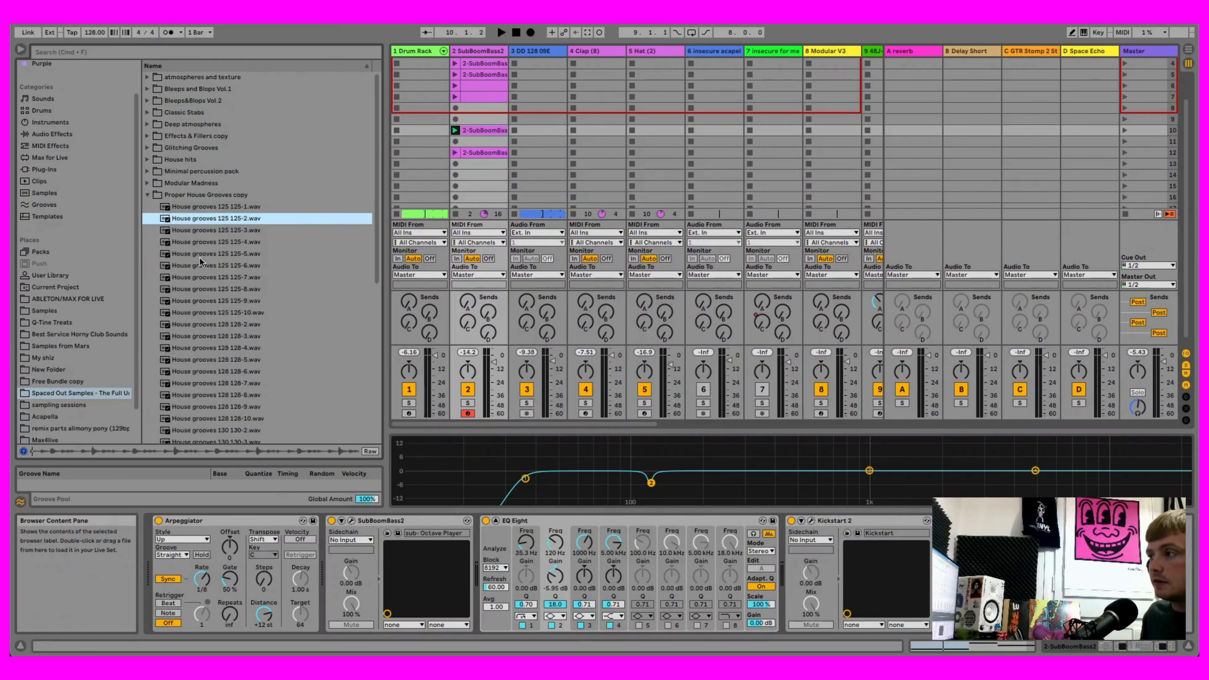
click(205, 289)
click(211, 334)
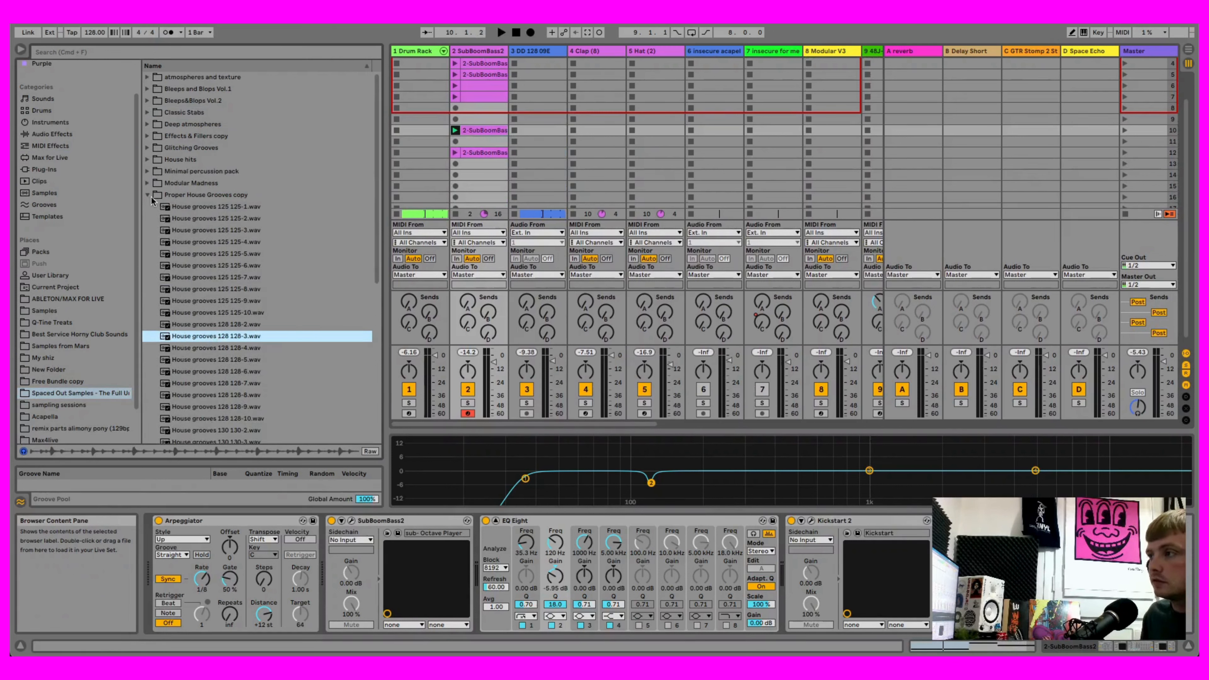
Step: Close the house grooves folder and preview Abmaj.wav from the Soulful pads folder
click(147, 195)
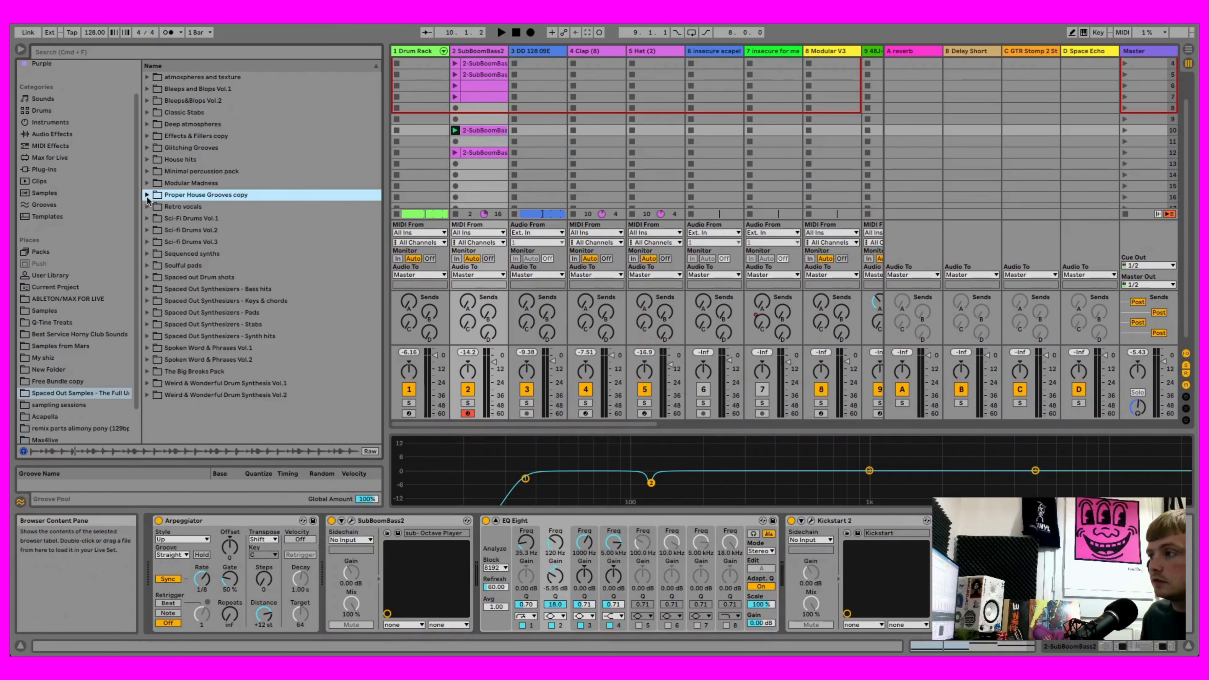
click(149, 265)
click(204, 280)
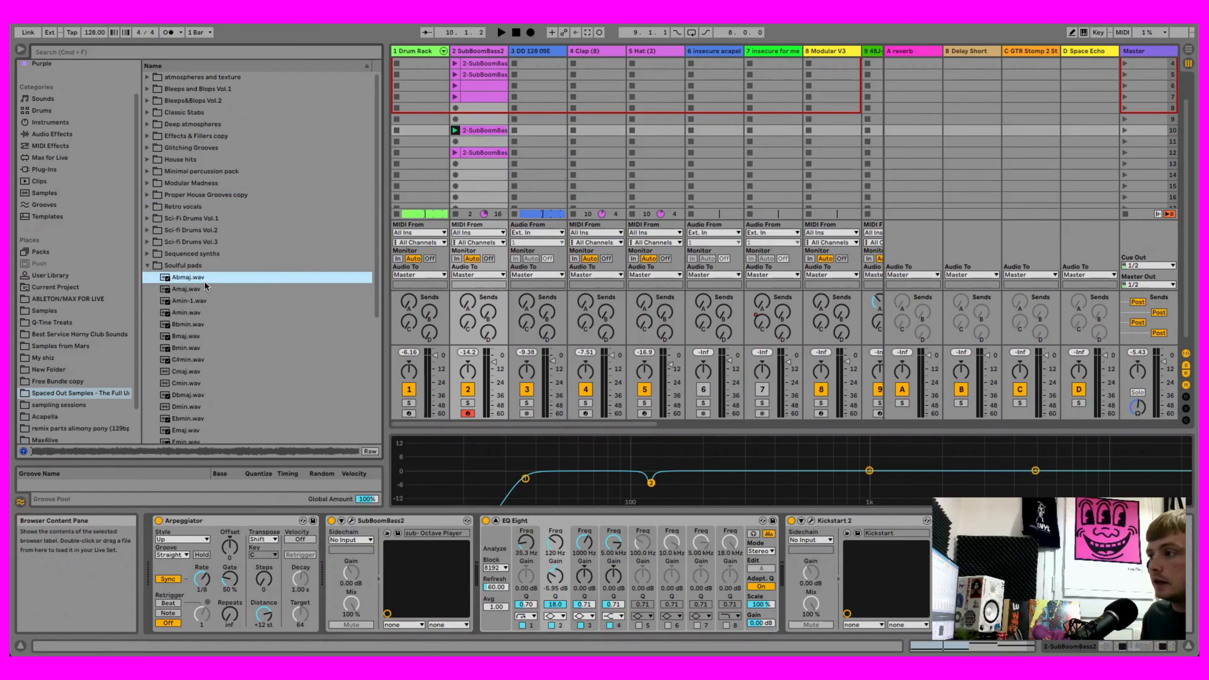
Step: Close the Soulful pads folder and preview WW1-5.wav and WW1-9.wav from the Weird & Wonderful Drum Synthesis Vol.1 folder
click(150, 267)
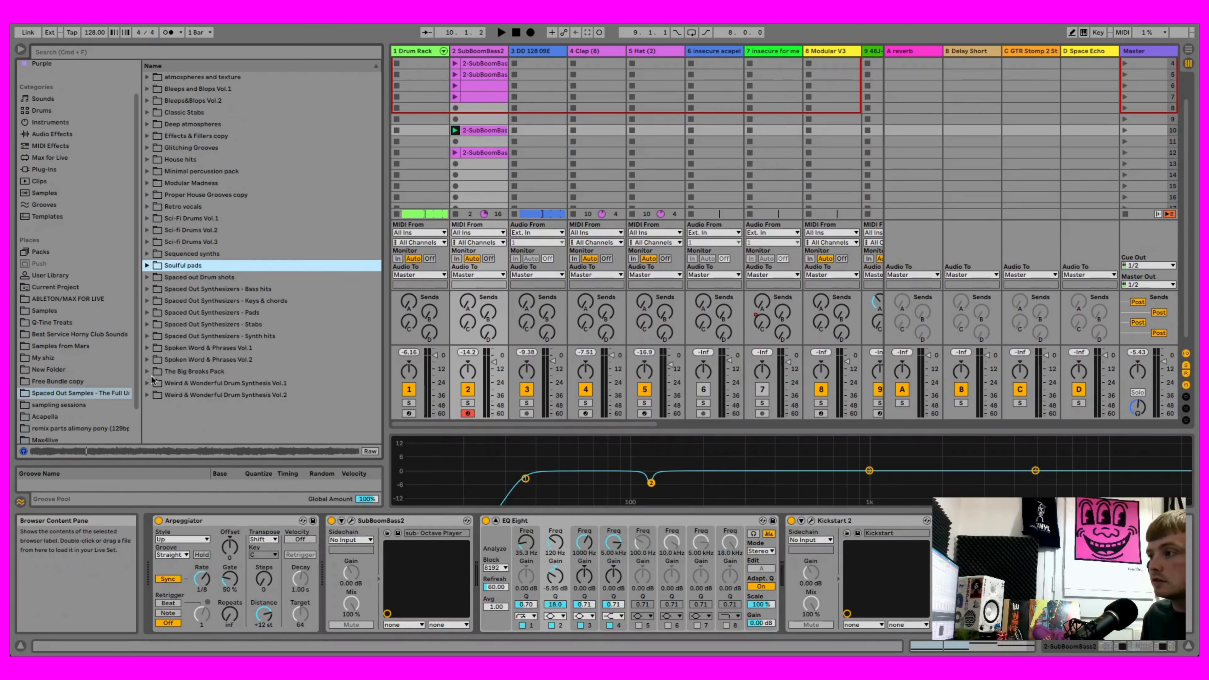
click(148, 384)
click(214, 355)
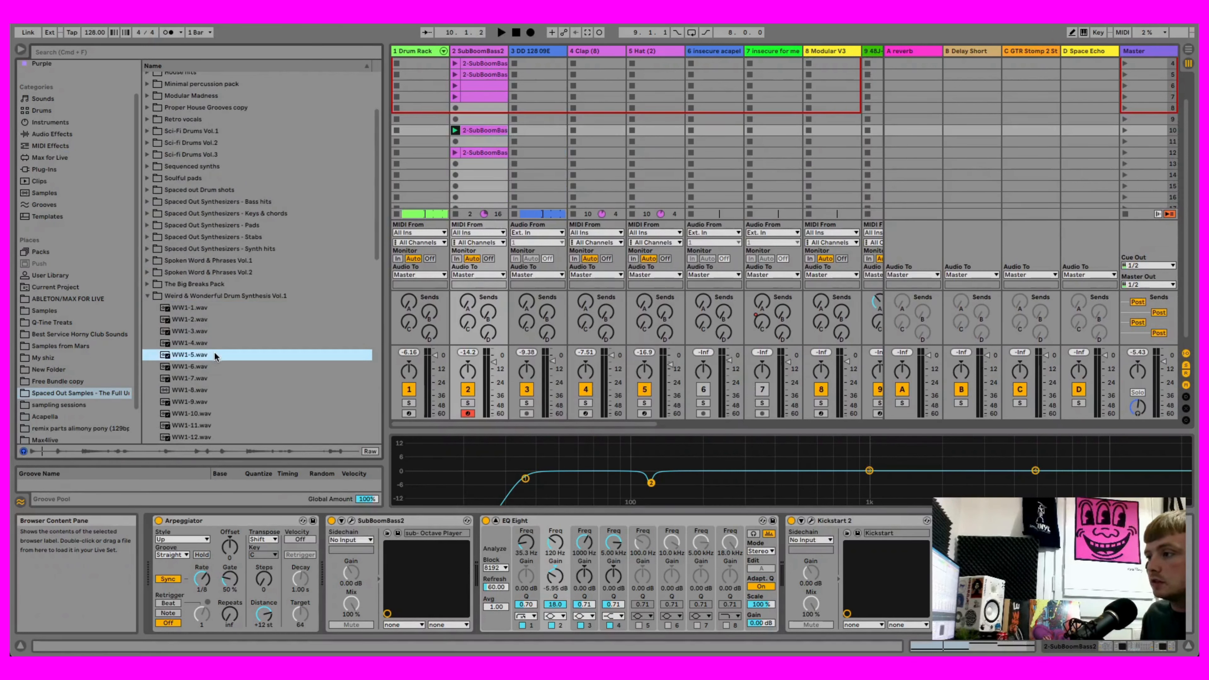
click(215, 402)
scroll(214, 392, down, 2)
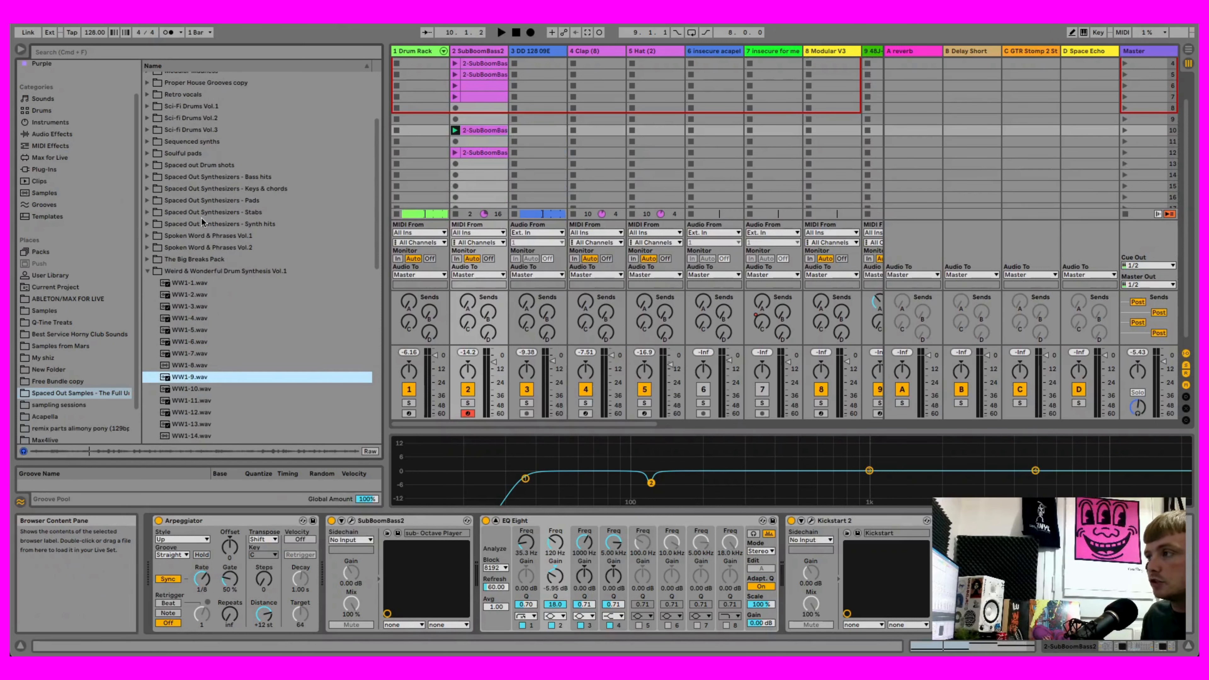
Step: Preview several stabs from the Classic Stabs folder, including Stabs 4-.wav and Stabs 10.wav, and close the folder
scroll(196, 204, up, 5)
click(148, 112)
click(212, 159)
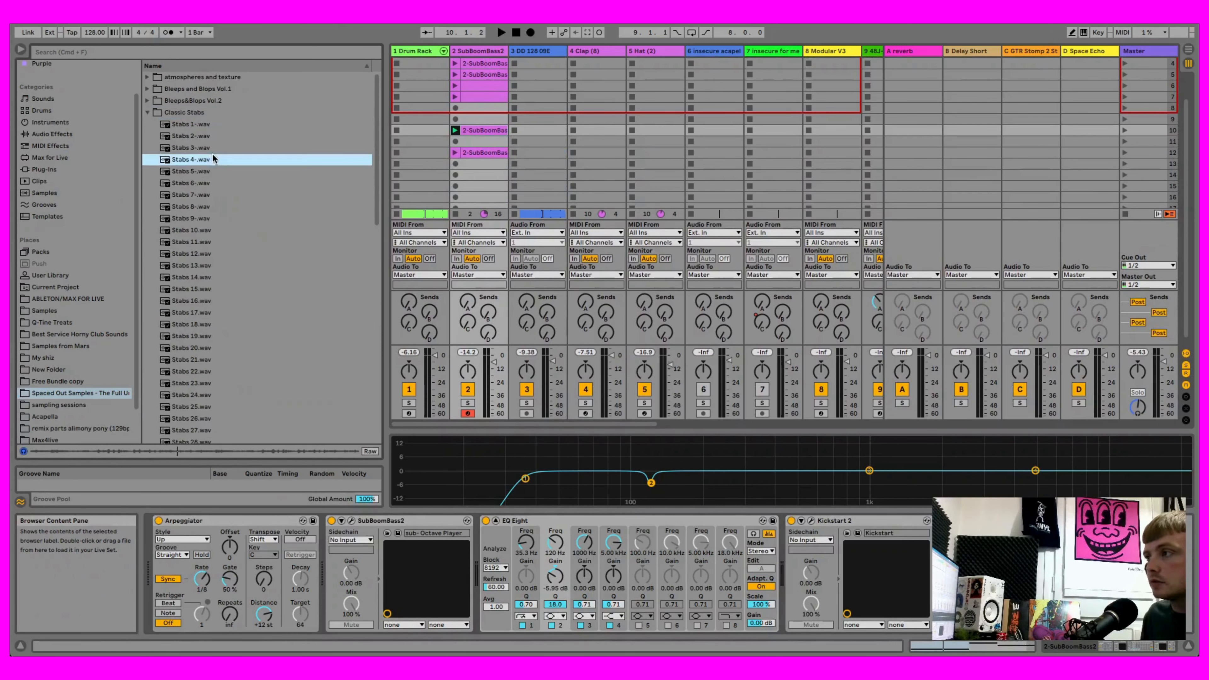
click(210, 230)
click(192, 137)
click(175, 124)
click(147, 111)
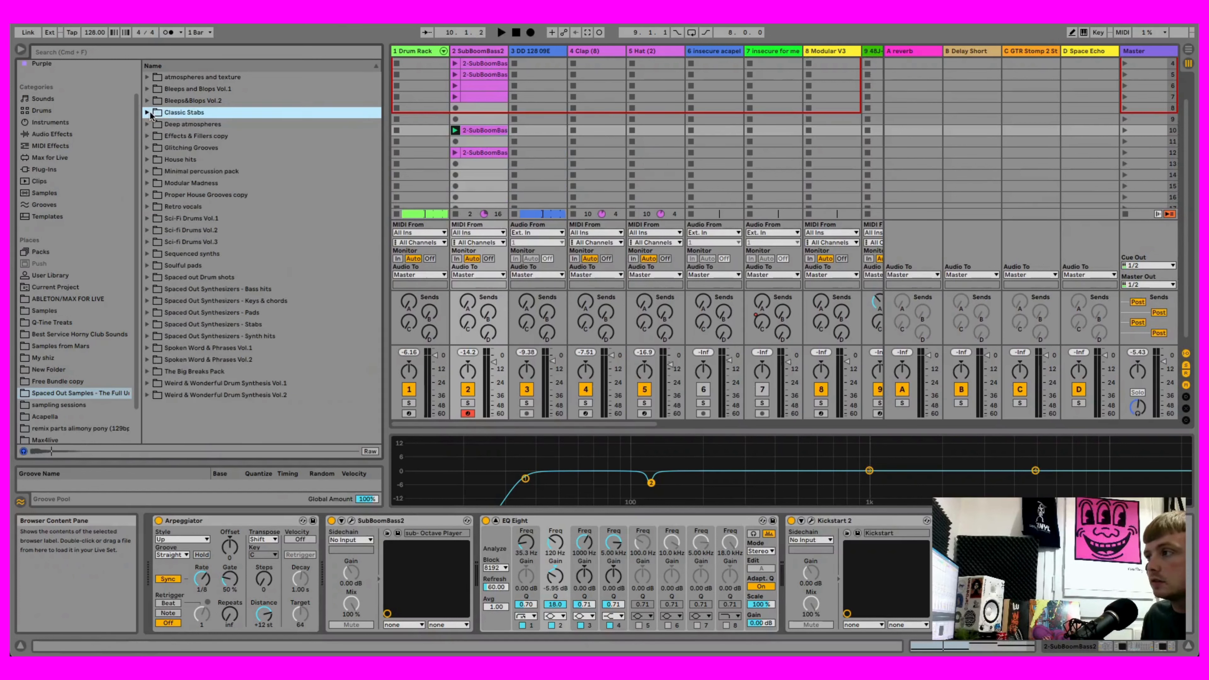
Step: Preview RetroVocals 2-Audio.wav and RetroVocals 6-Audio.wav from the Retro vocals folder, and close the folder
click(148, 205)
click(210, 230)
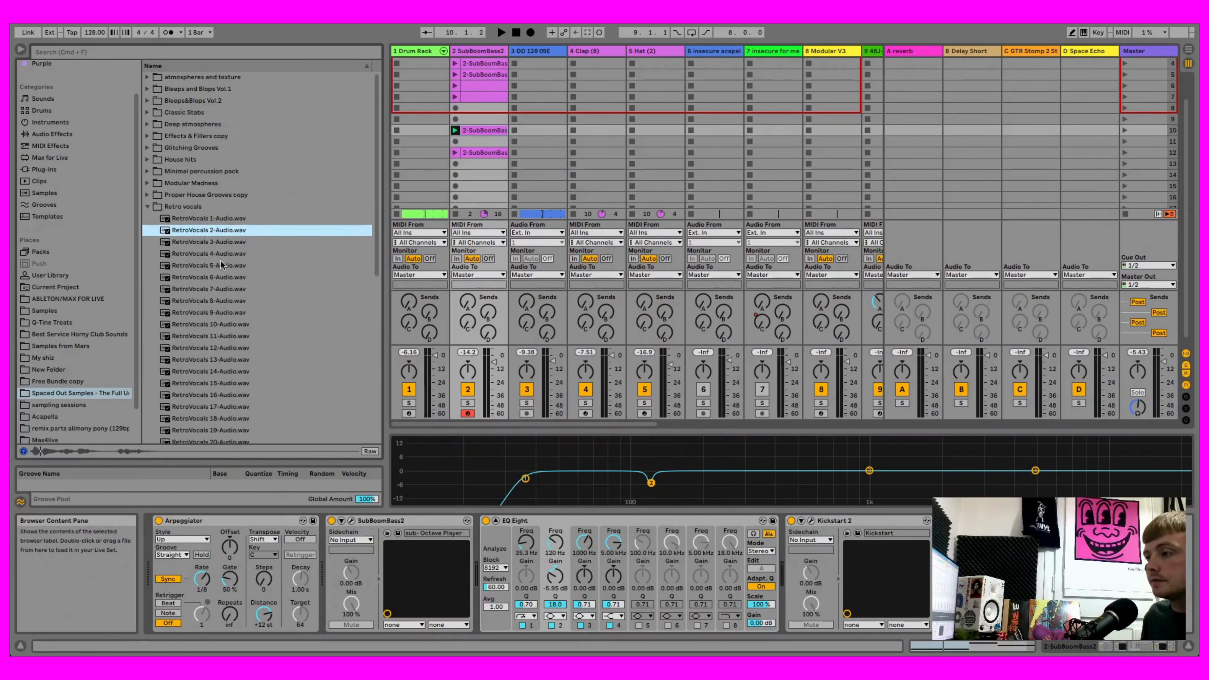
click(211, 277)
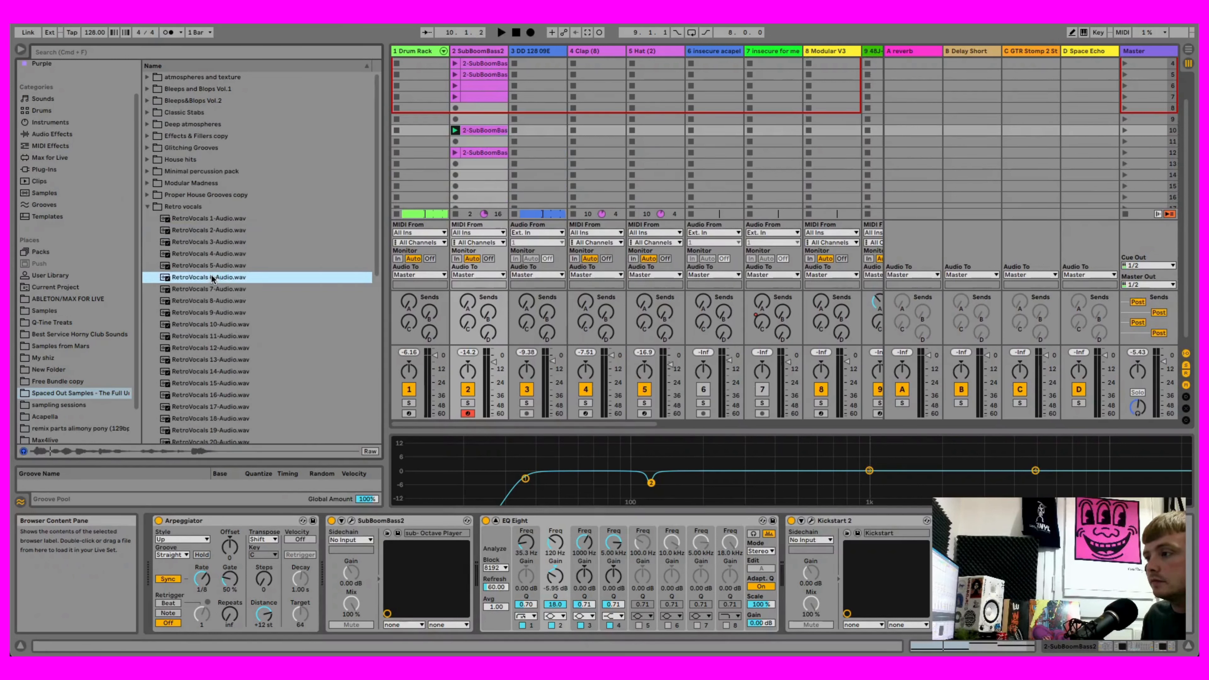
click(147, 206)
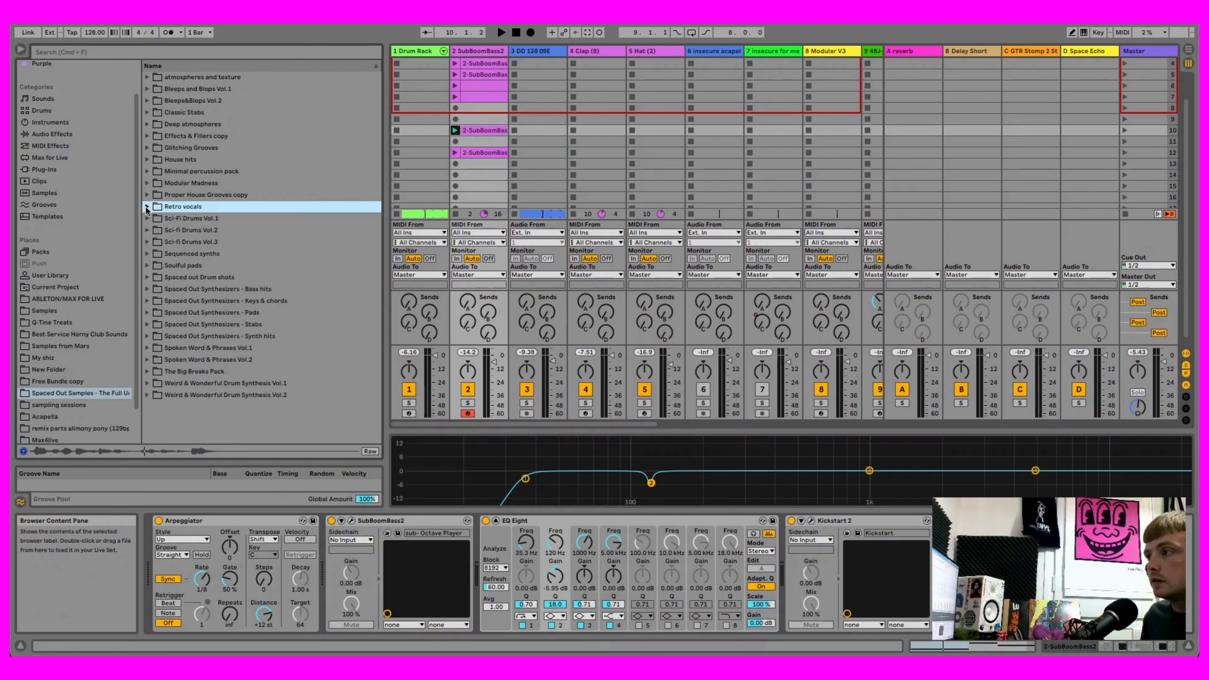
Step: Preview SW1-2.wav, SW1-4.wav and SW1-8.wav from Spoken Word & Phrases Vol.1, close it, and select the Spaced out Drum shots folder
click(148, 348)
click(191, 372)
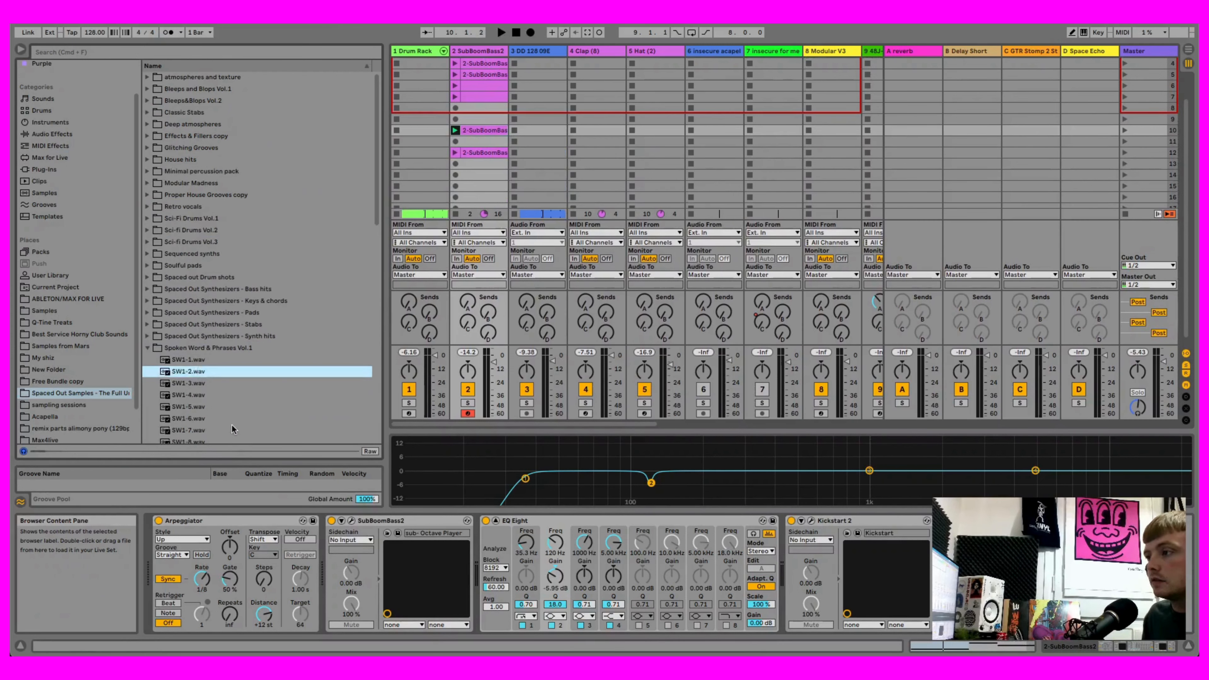
scroll(231, 425, down, 3)
click(201, 349)
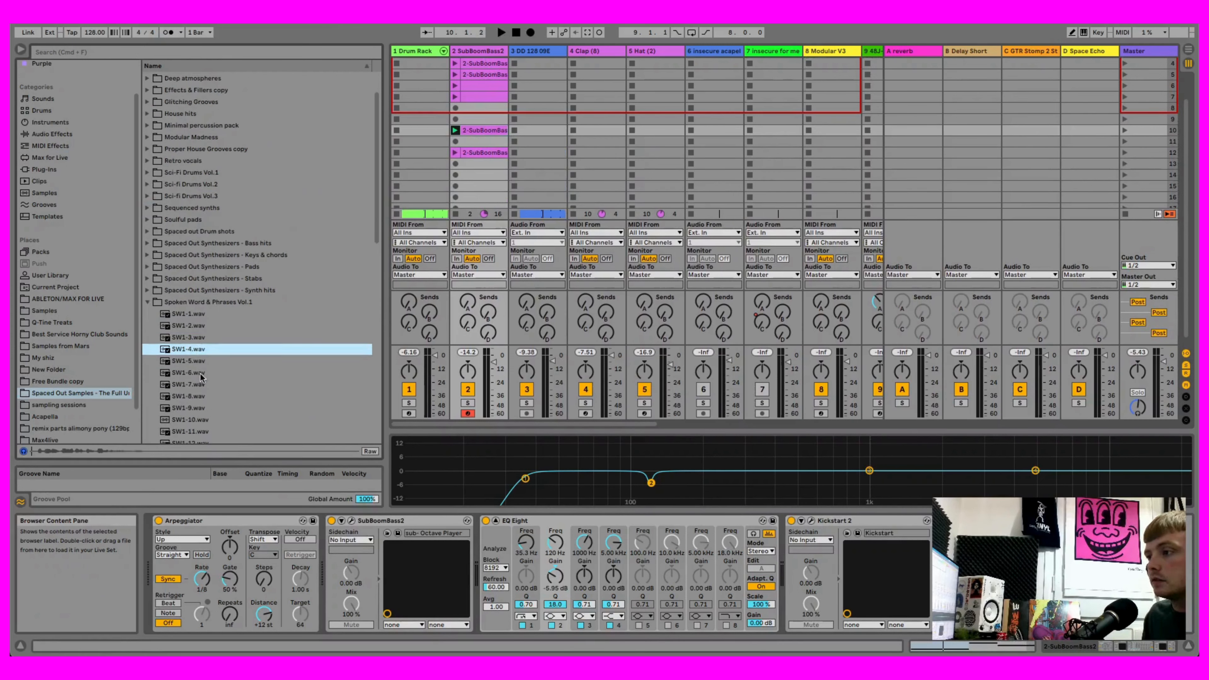
click(173, 397)
click(147, 301)
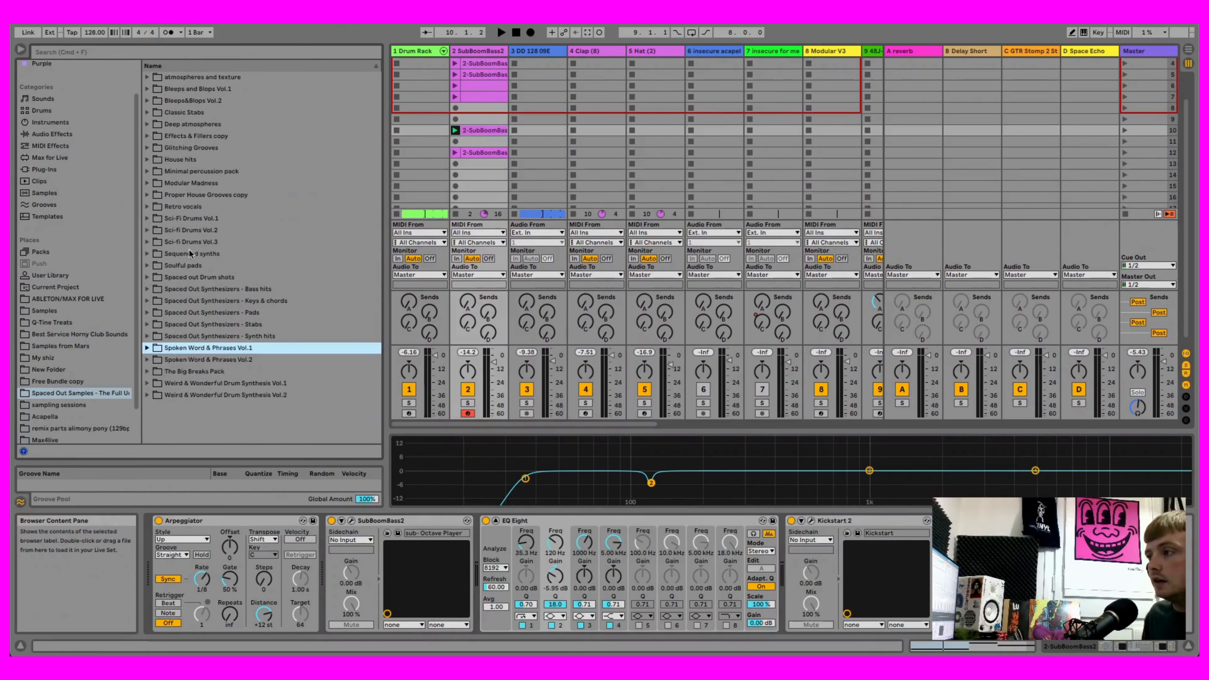
click(200, 277)
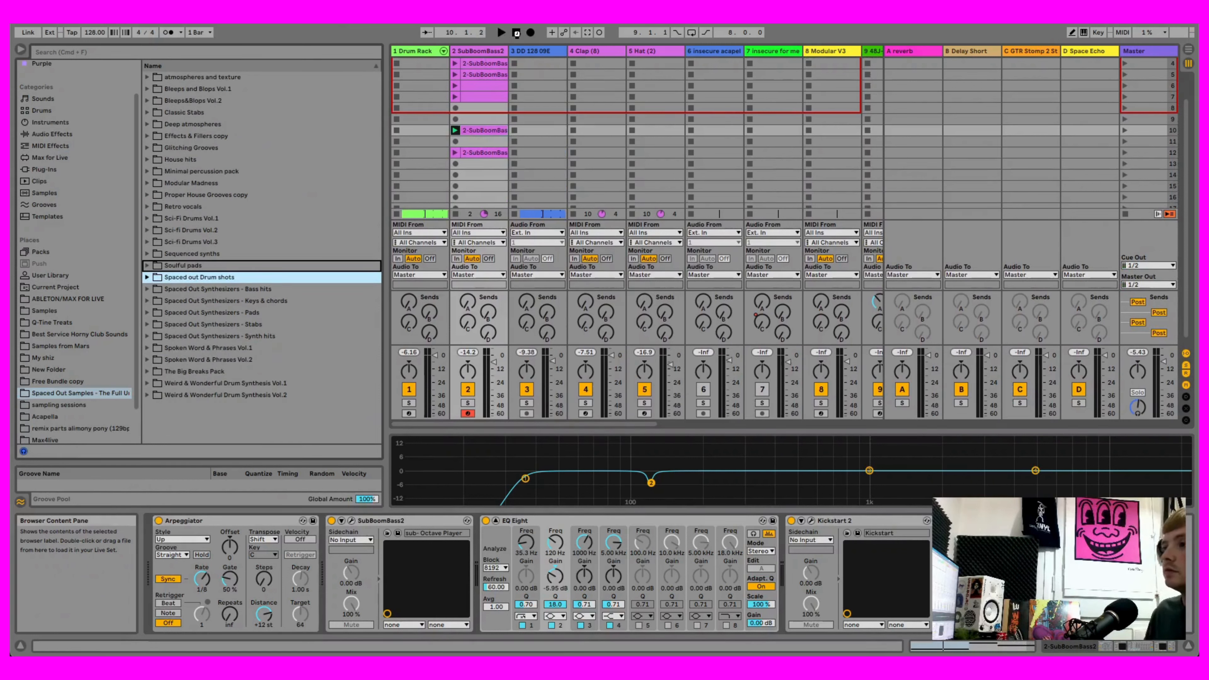